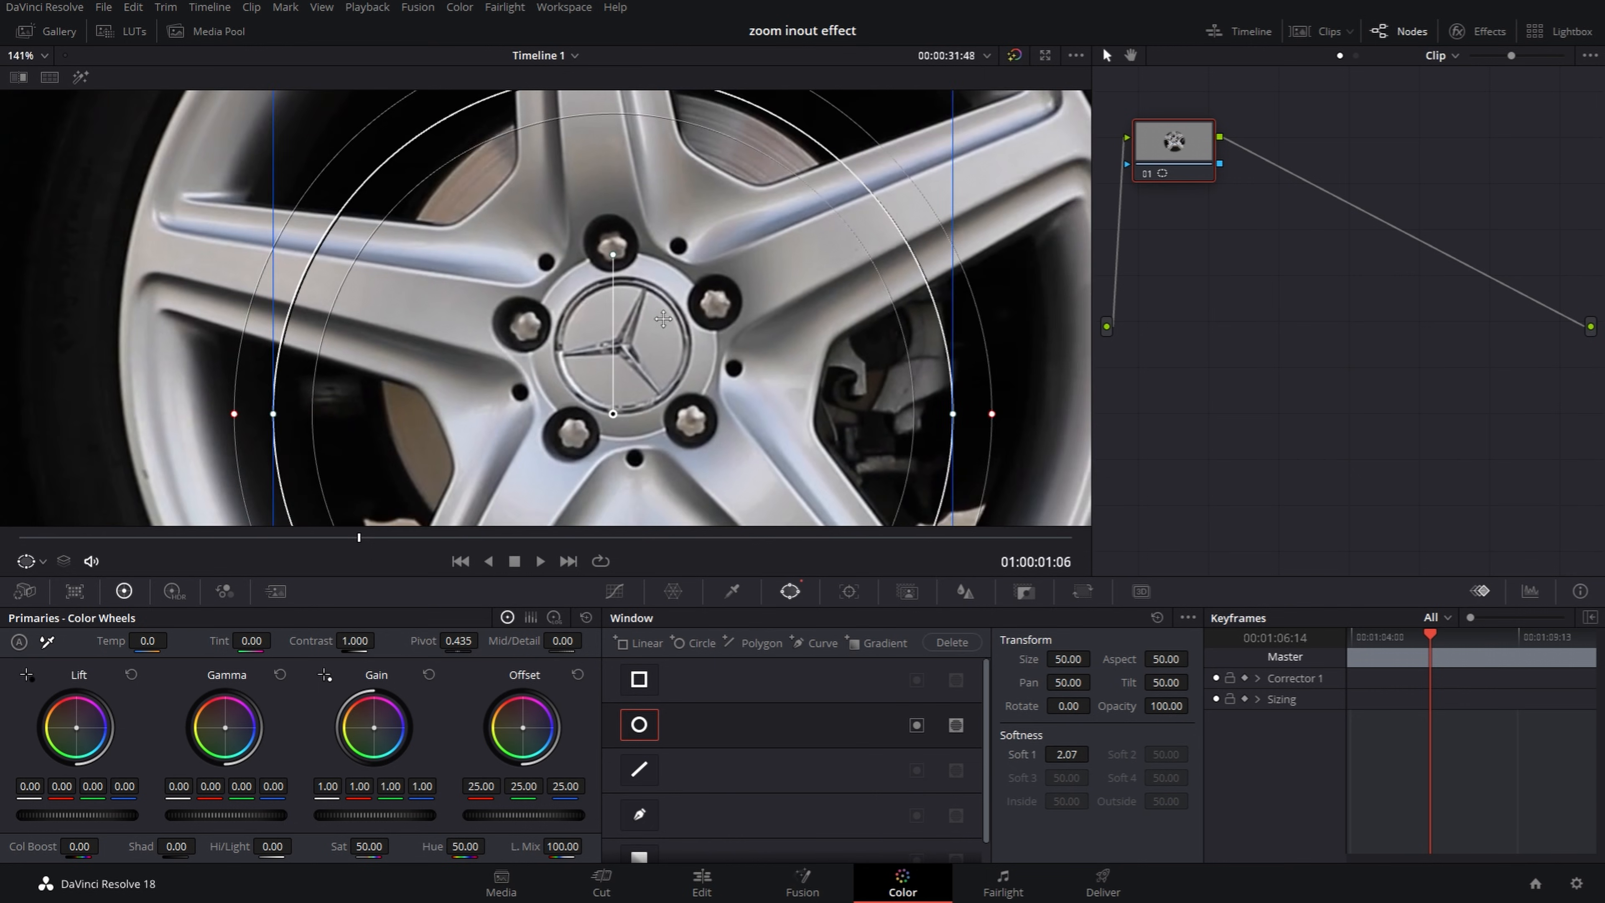
Step: Shrink the circular window on the wheel and centre it on the hub emblem
{"action": "scroll", "coordinate": [673, 293], "scroll_direction": "down", "scroll_amount": 1}
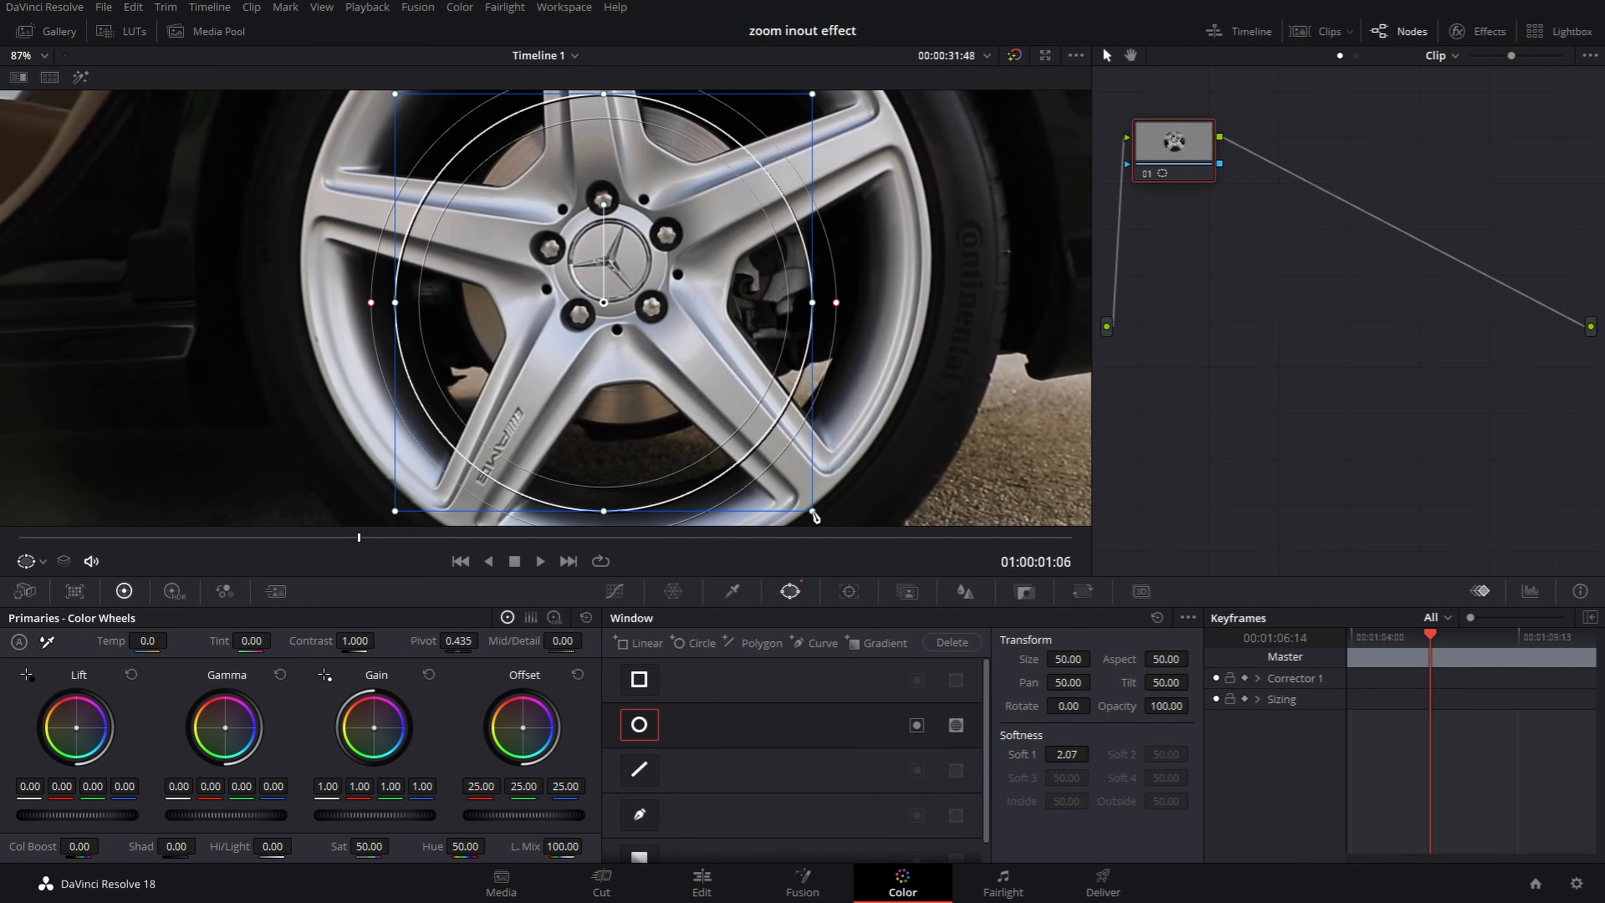
{"action": "left_click_drag", "start_coordinate": [814, 515], "coordinate": [675, 373]}
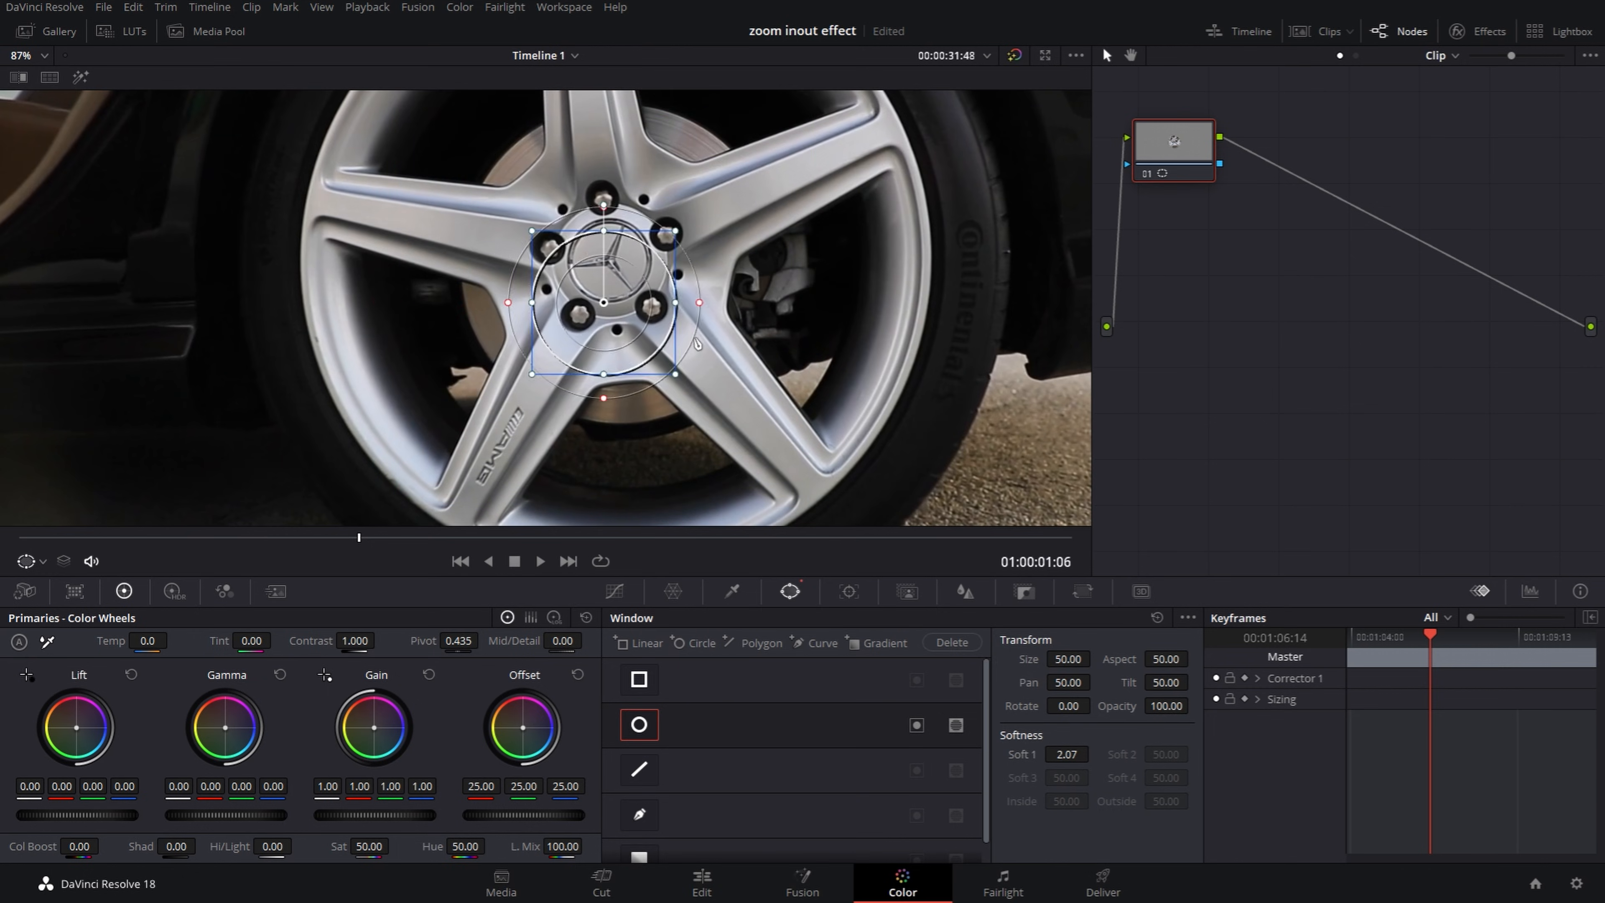
{"action": "scroll", "coordinate": [675, 330], "scroll_direction": "up", "scroll_amount": 6}
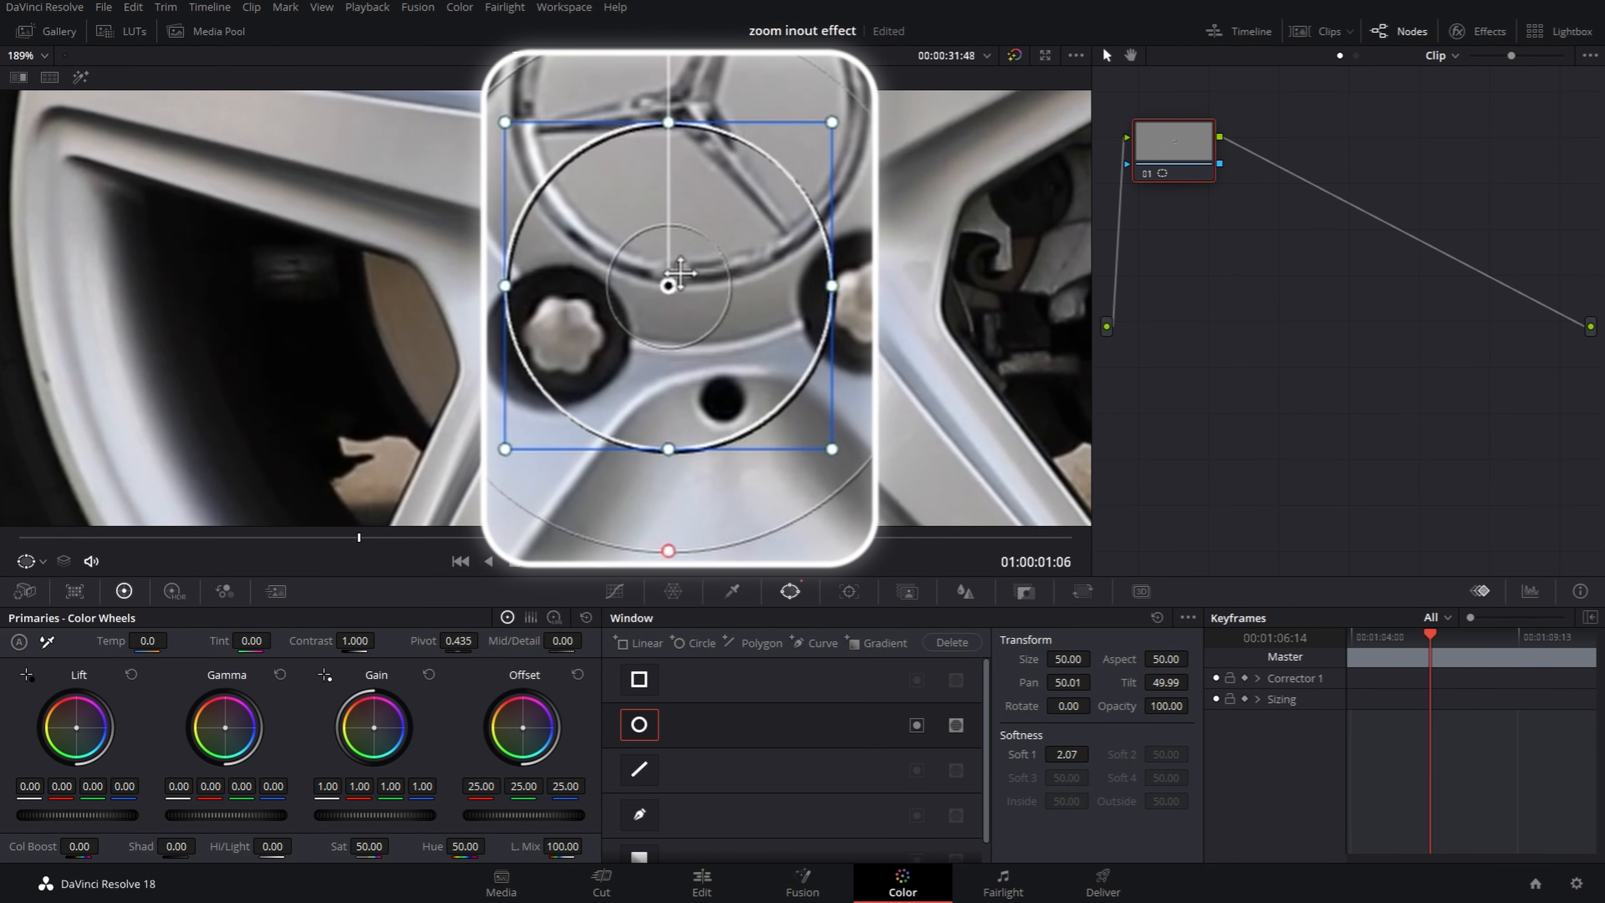
{"action": "left_click_drag", "start_coordinate": [670, 298], "coordinate": [574, 347]}
Step: Fit the circular window exactly around the emblem's rim and reduce its edge softness to about 0.12
{"action": "scroll", "coordinate": [683, 208], "scroll_direction": "up", "scroll_amount": 2}
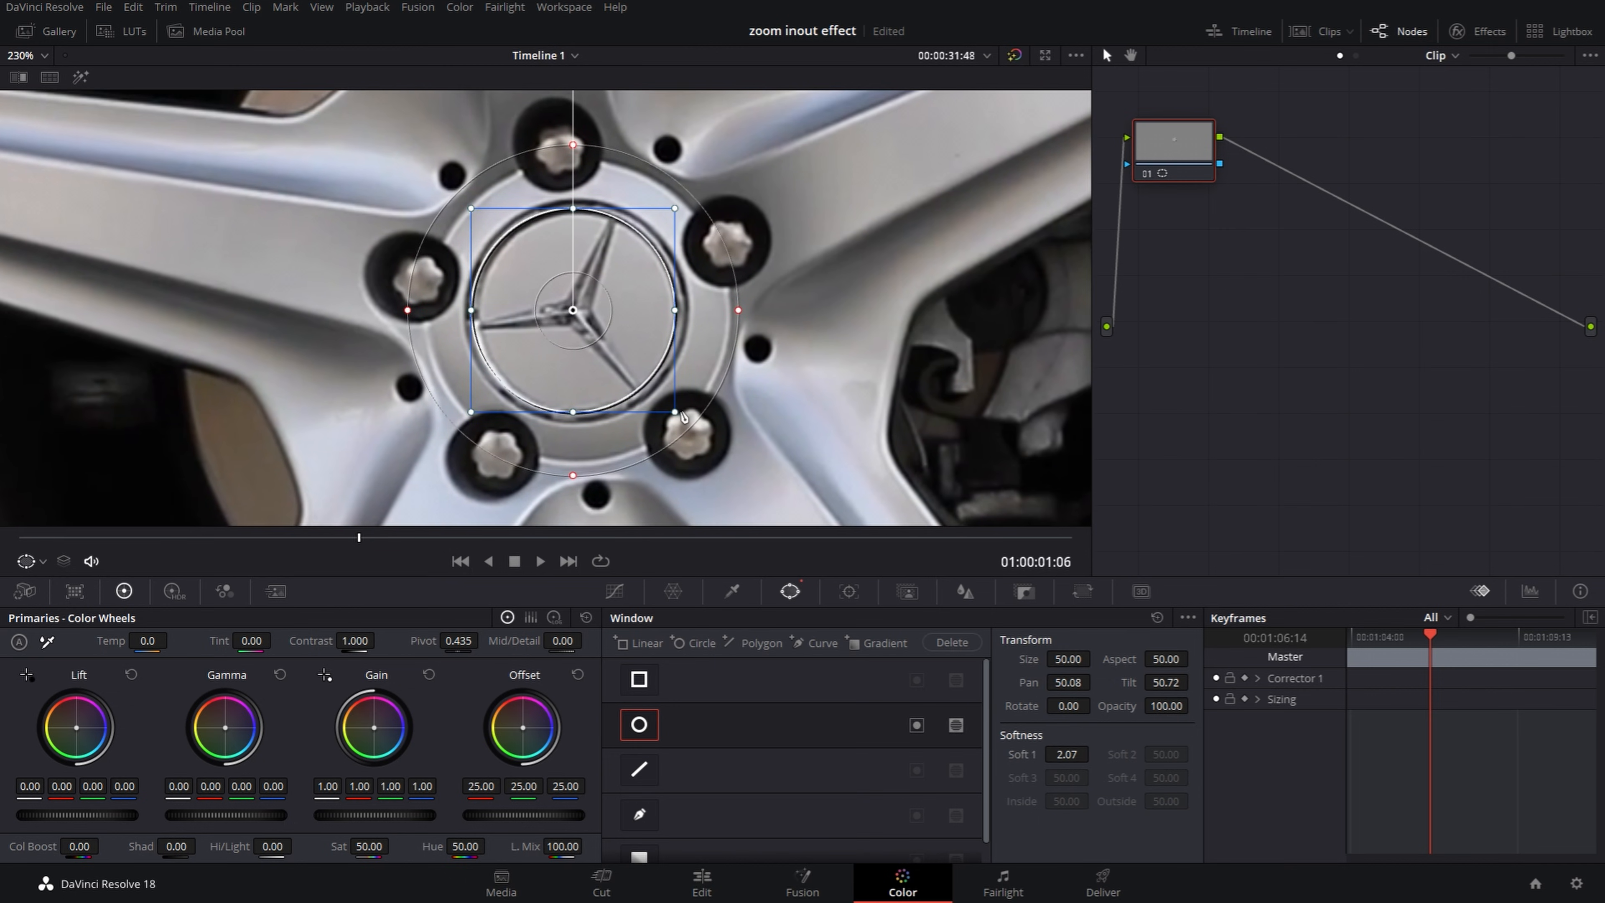
{"action": "left_click_drag", "start_coordinate": [677, 412], "coordinate": [687, 415]}
{"action": "left_click_drag", "start_coordinate": [573, 310], "coordinate": [575, 310]}
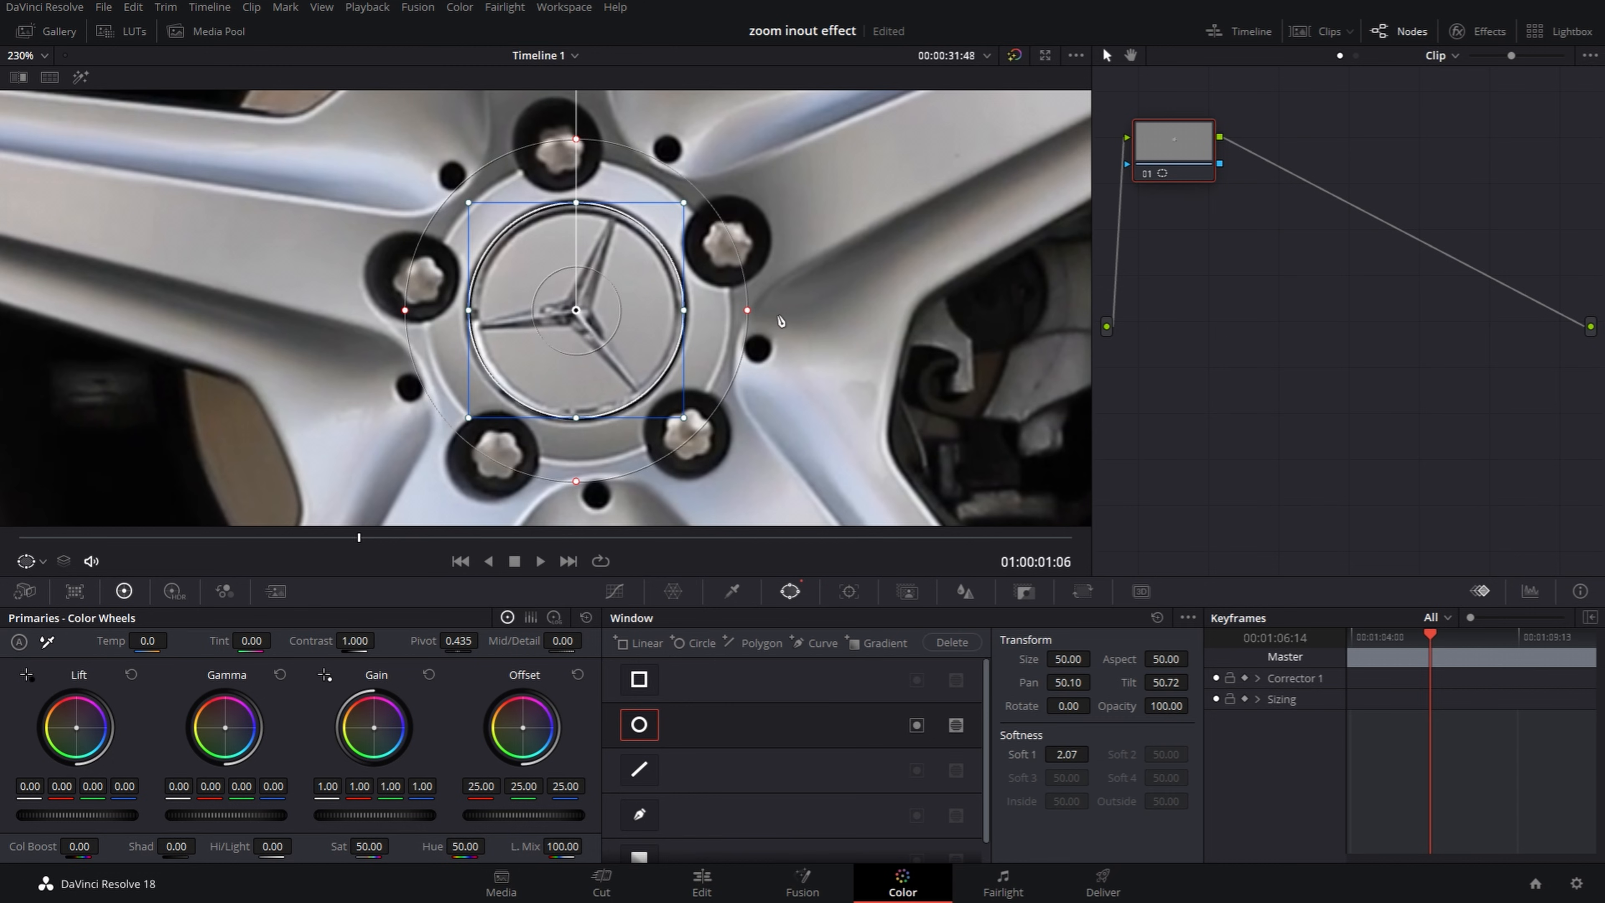
{"action": "left_click_drag", "start_coordinate": [748, 313], "coordinate": [694, 309]}
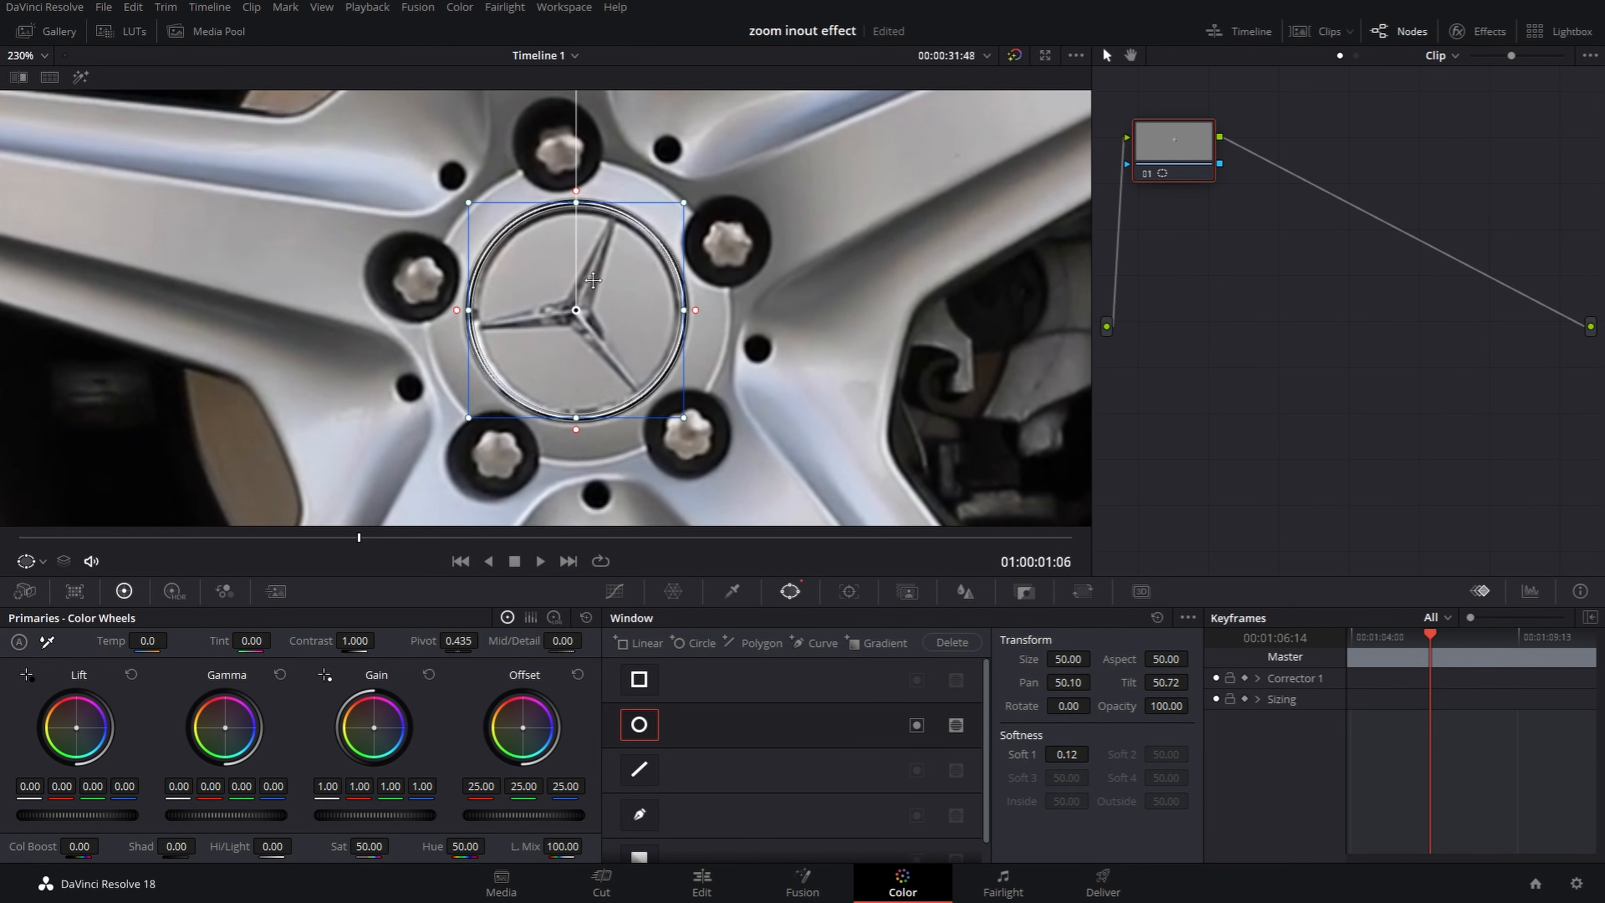
Step: Track the emblem window forward and backward through the clip with pan, tilt, zoom, rotate and 3D enabled
{"action": "left_click", "coordinate": [848, 590]}
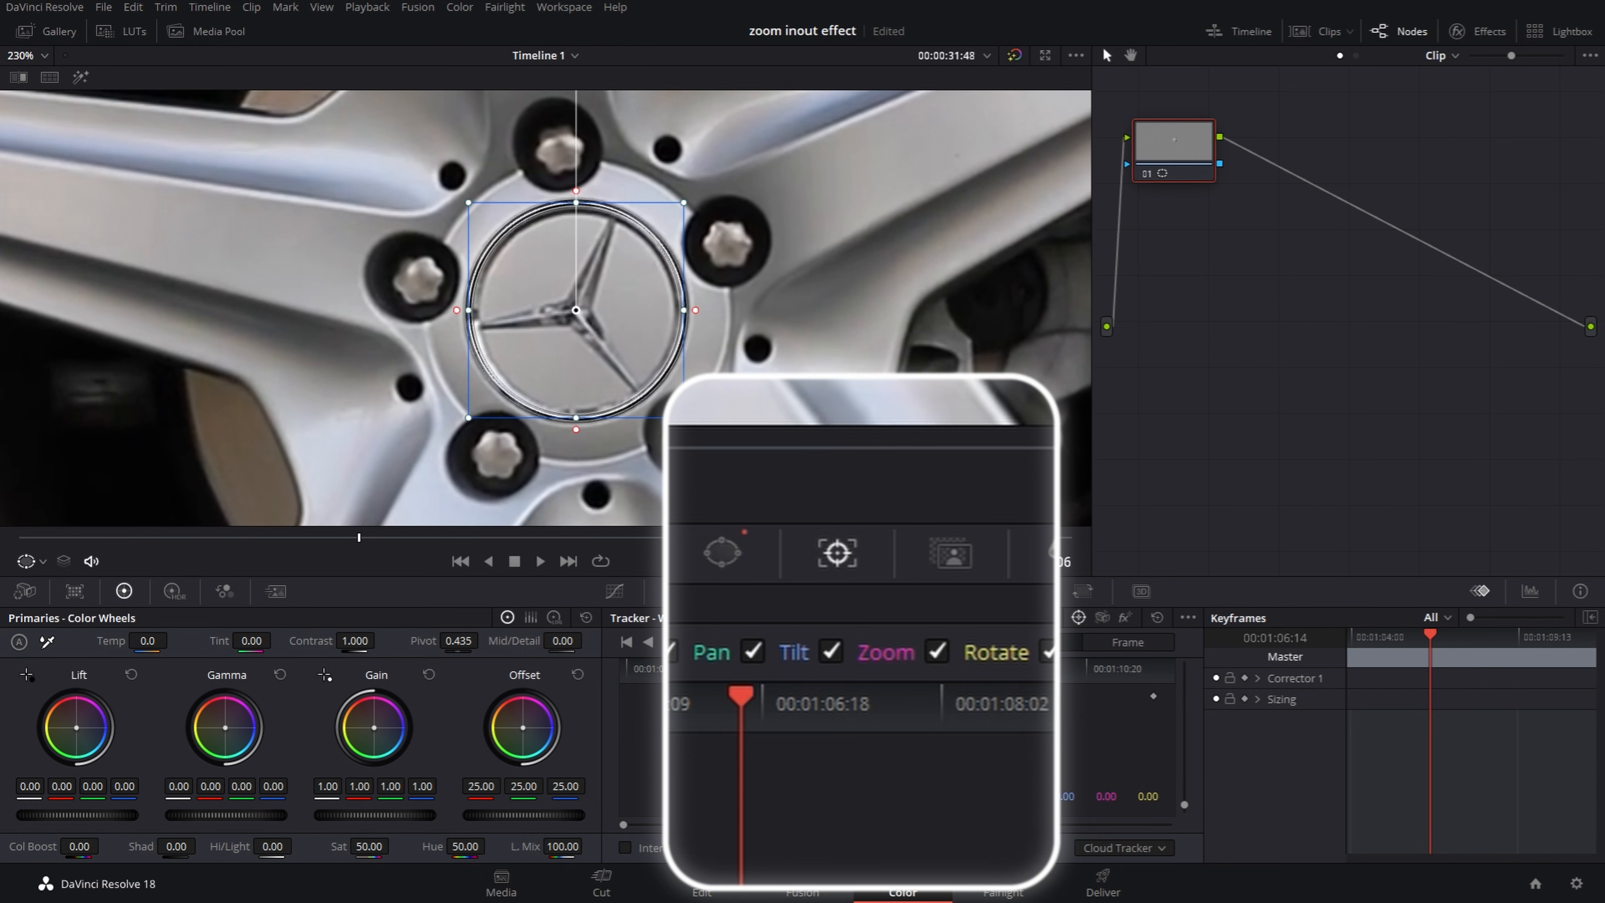
{"action": "left_click", "coordinate": [690, 642]}
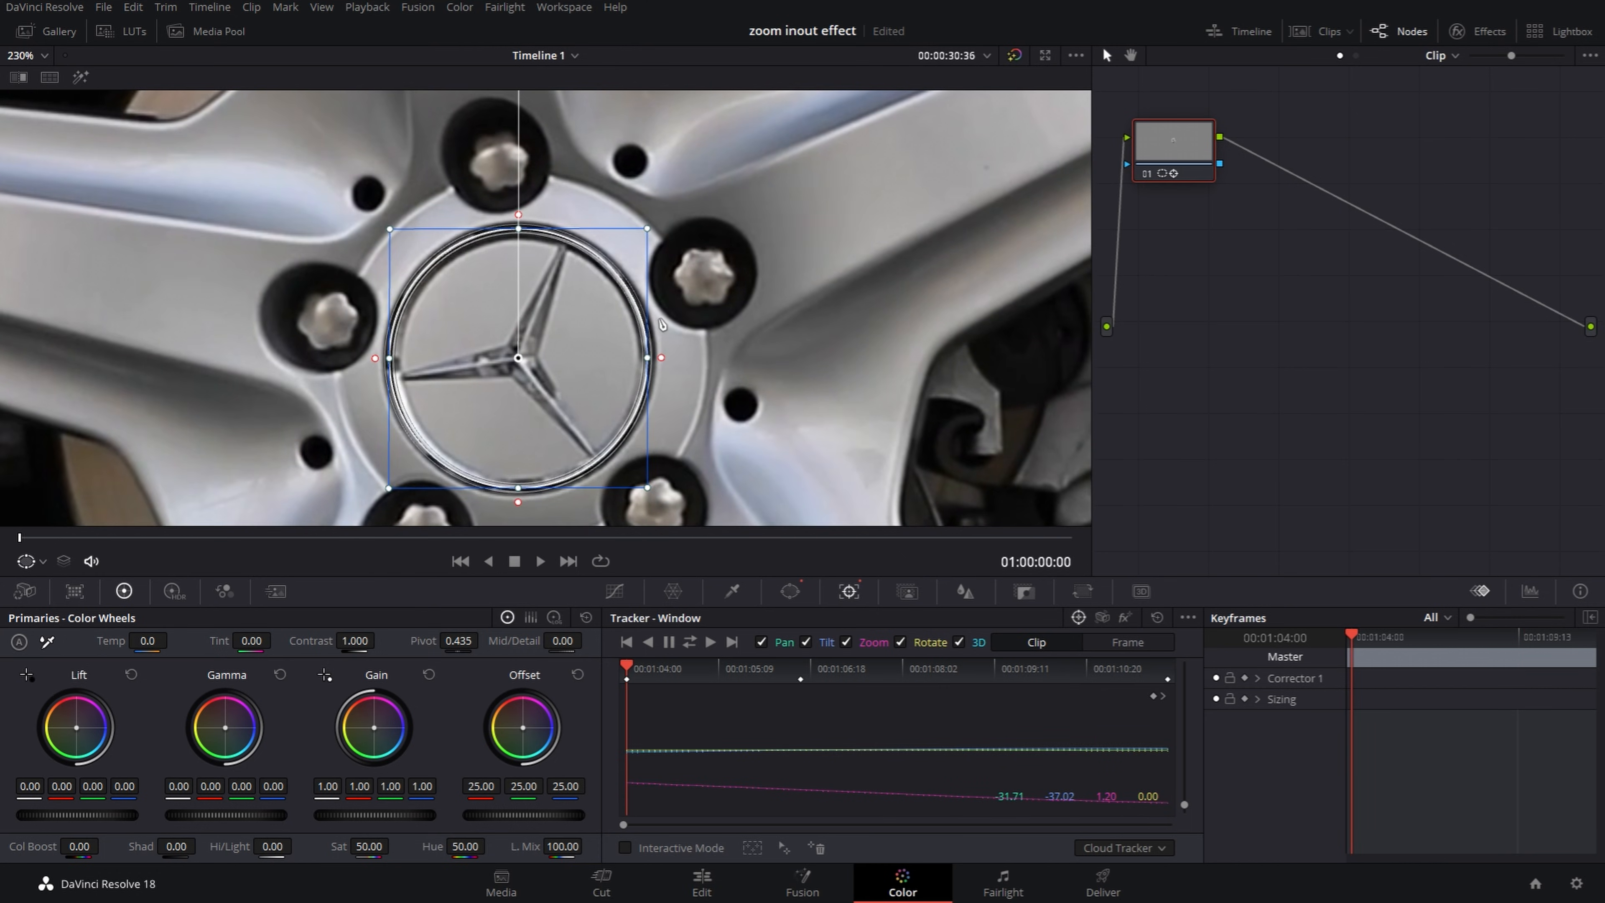
Step: Add an alpha output to the node graph and connect the corrector node's alpha to it
{"action": "scroll", "coordinate": [695, 305], "scroll_direction": "down", "scroll_amount": 5}
{"action": "scroll", "coordinate": [695, 306], "scroll_direction": "down", "scroll_amount": 3}
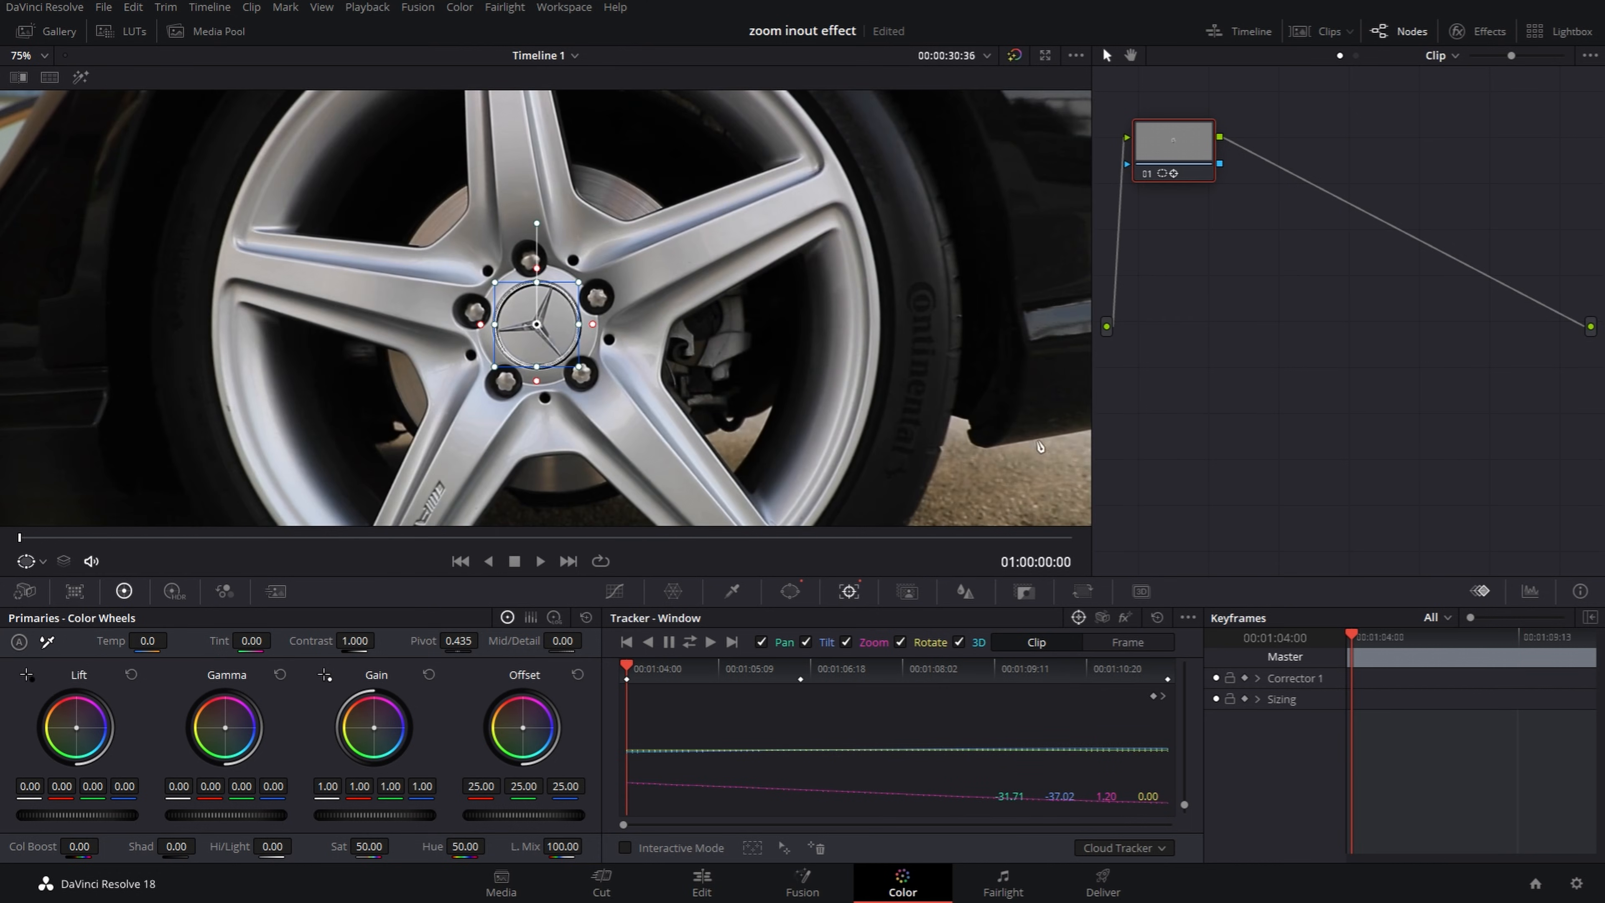
{"action": "right_click", "coordinate": [1315, 347]}
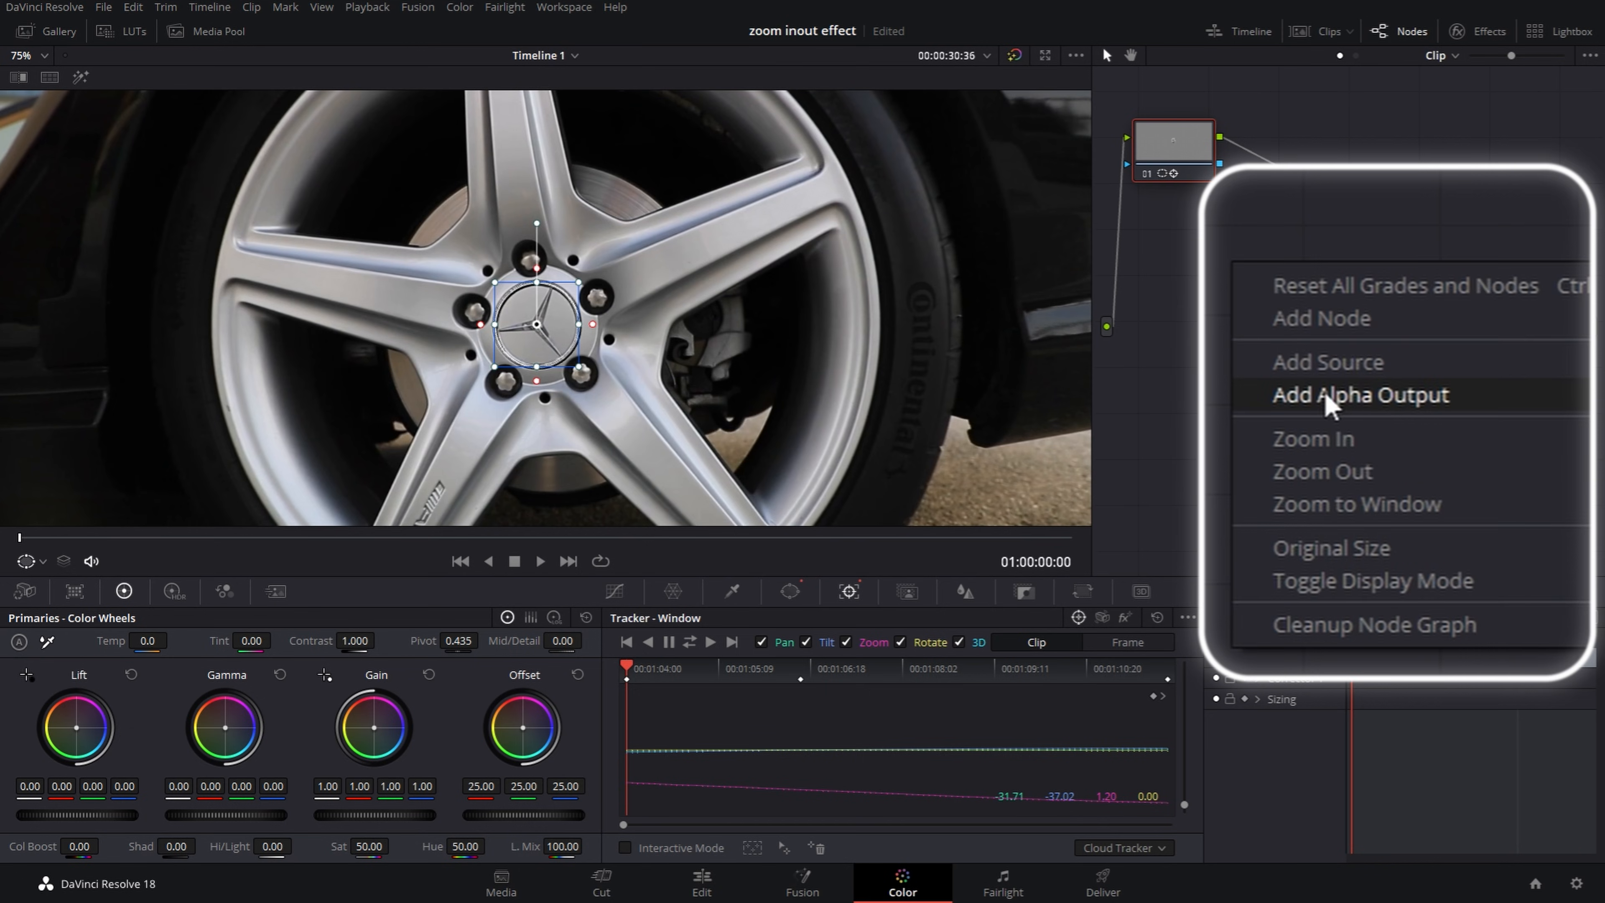
{"action": "left_click", "coordinate": [1352, 409]}
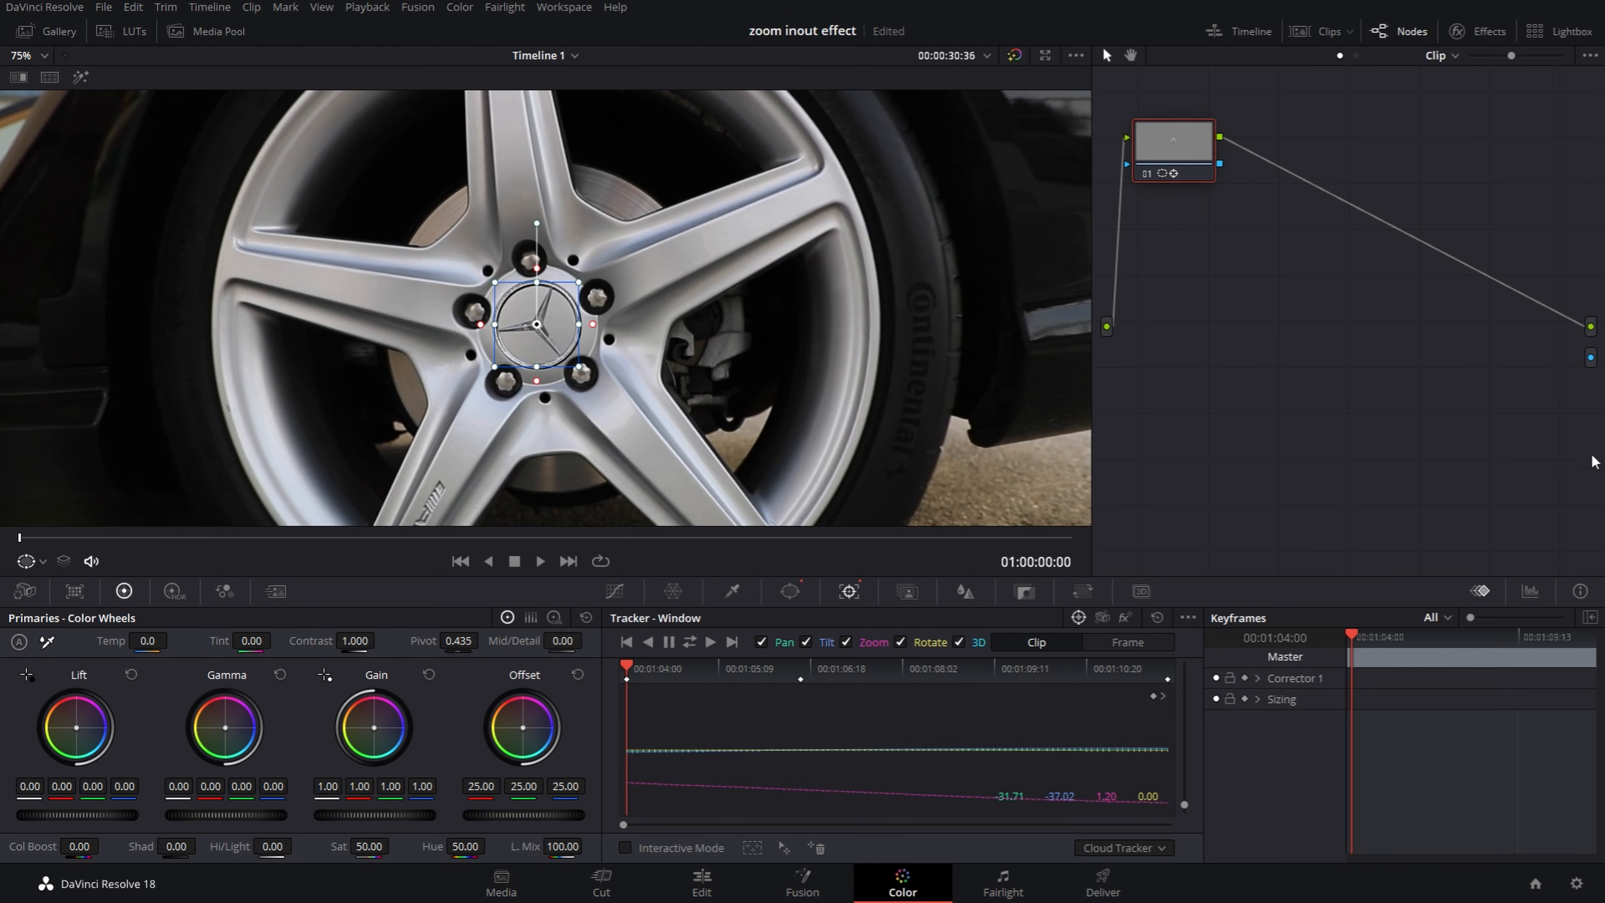
{"action": "left_click_drag", "start_coordinate": [1247, 136], "coordinate": [1590, 357]}
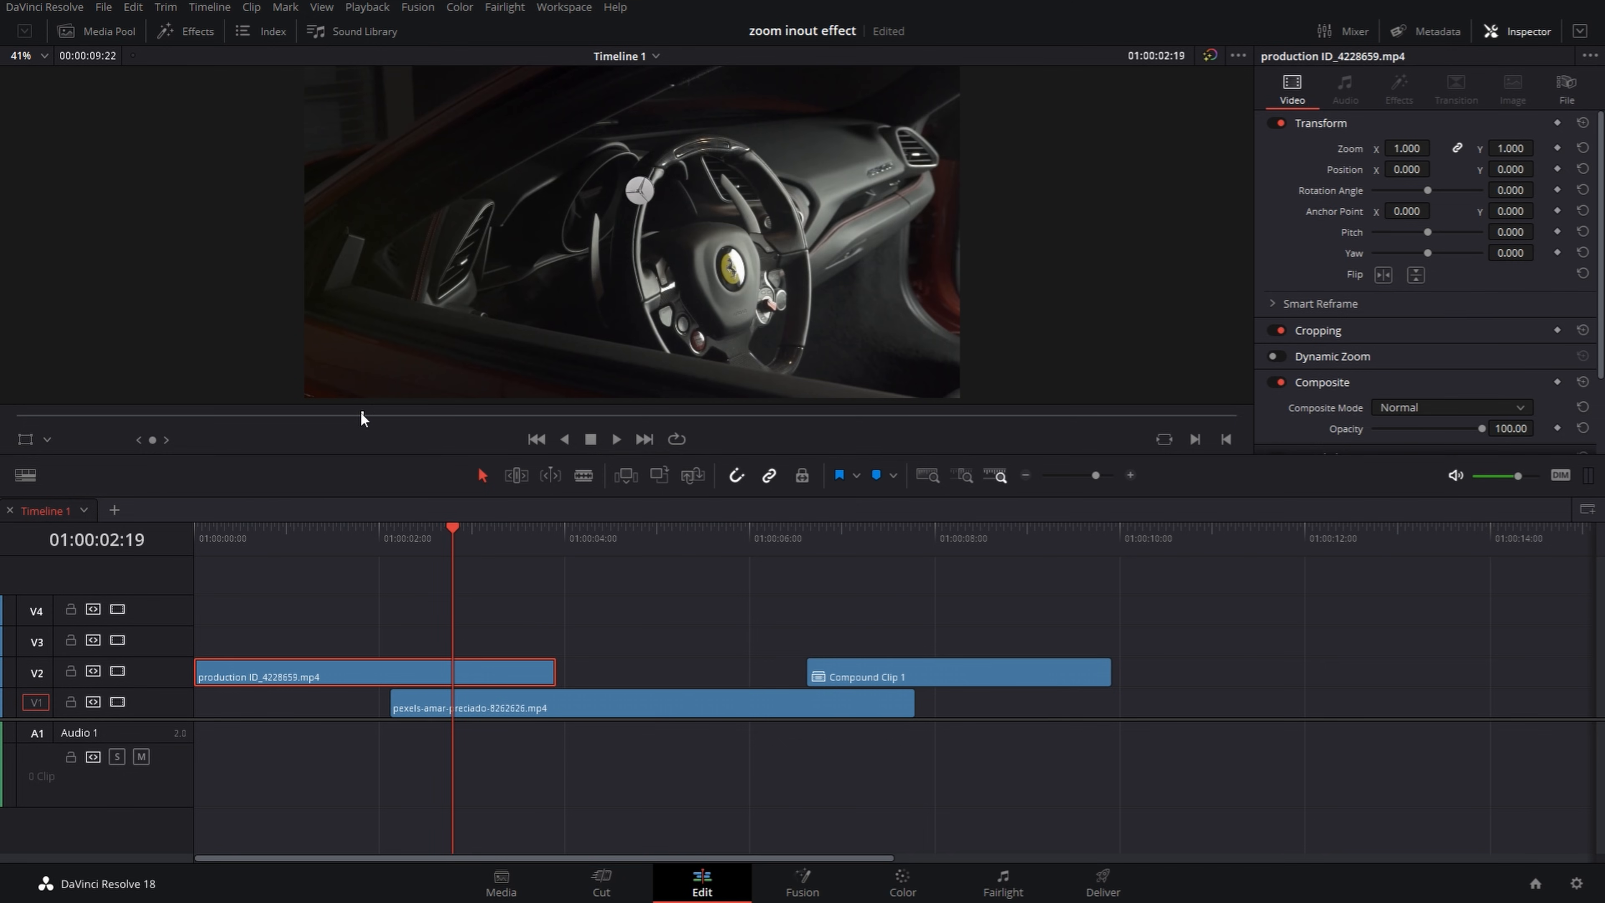
Step: Duplicate the production ID_4228659.mp4 clip from V2 onto V3 and invert the circular window on the copy
{"action": "left_click_drag", "start_coordinate": [361, 415], "coordinate": [300, 415]}
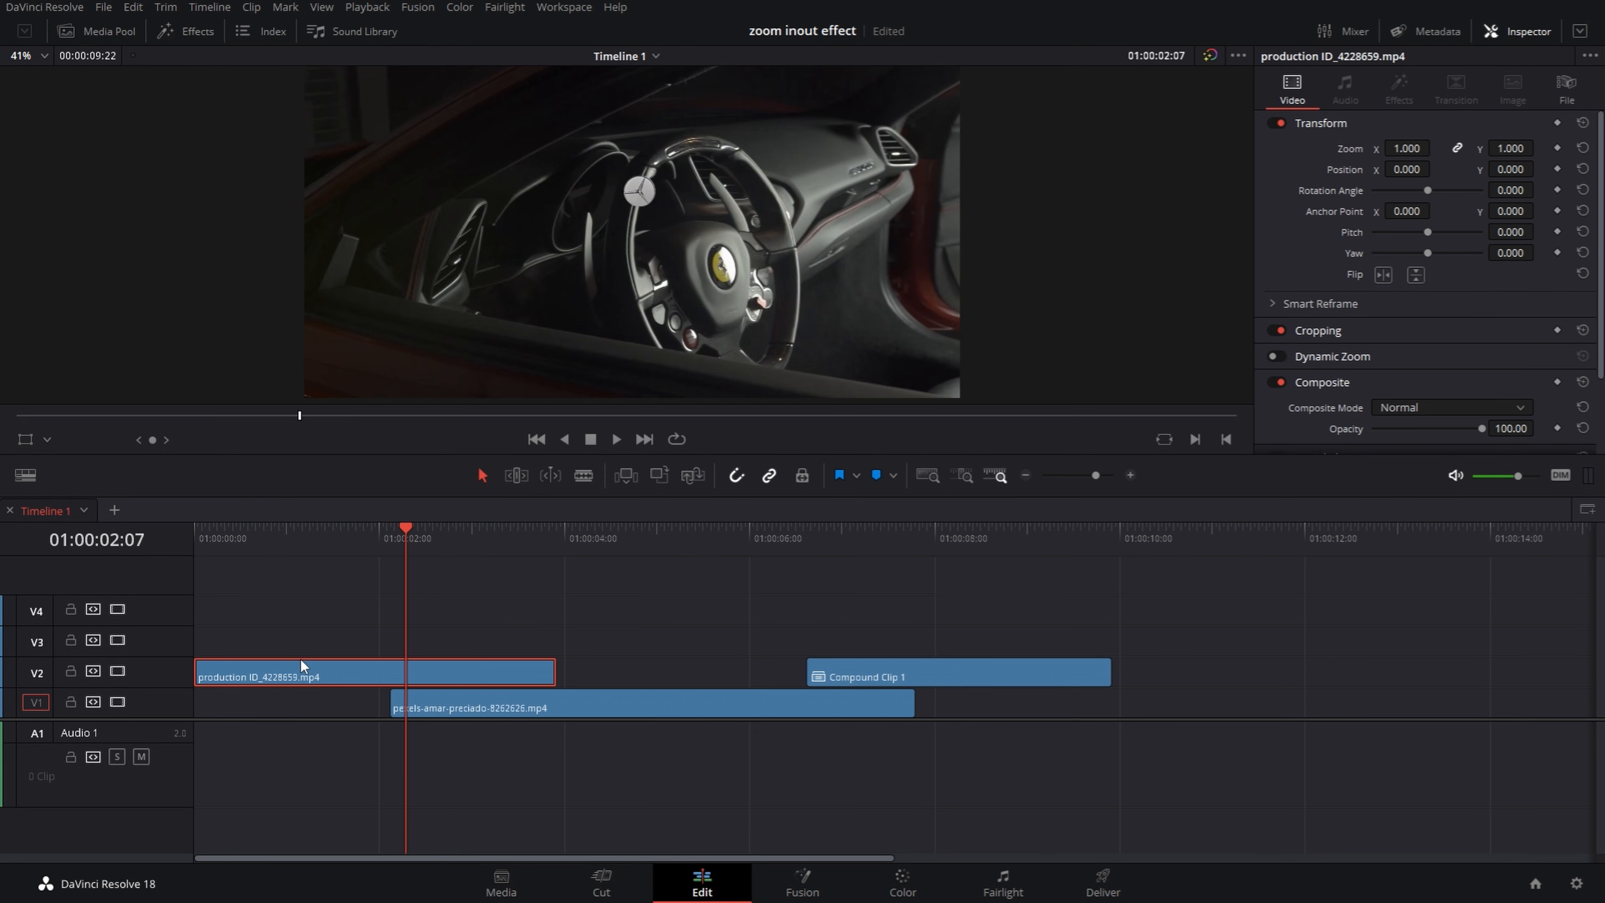
{"action": "left_click_drag", "start_coordinate": [301, 659], "coordinate": [311, 642]}
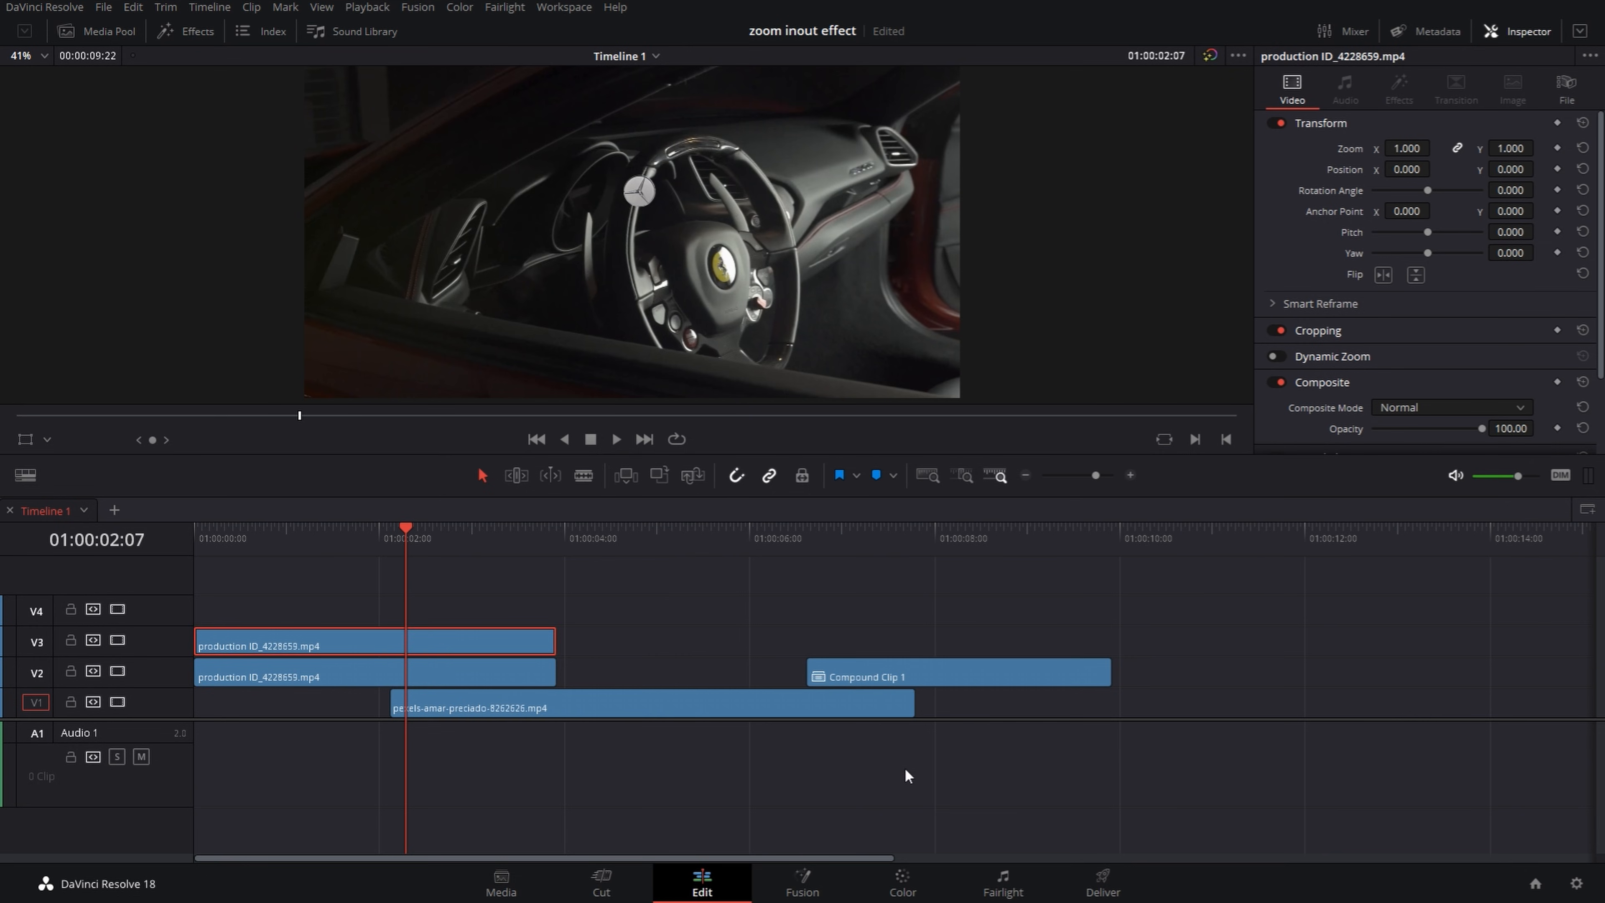
{"action": "left_click", "coordinate": [904, 888]}
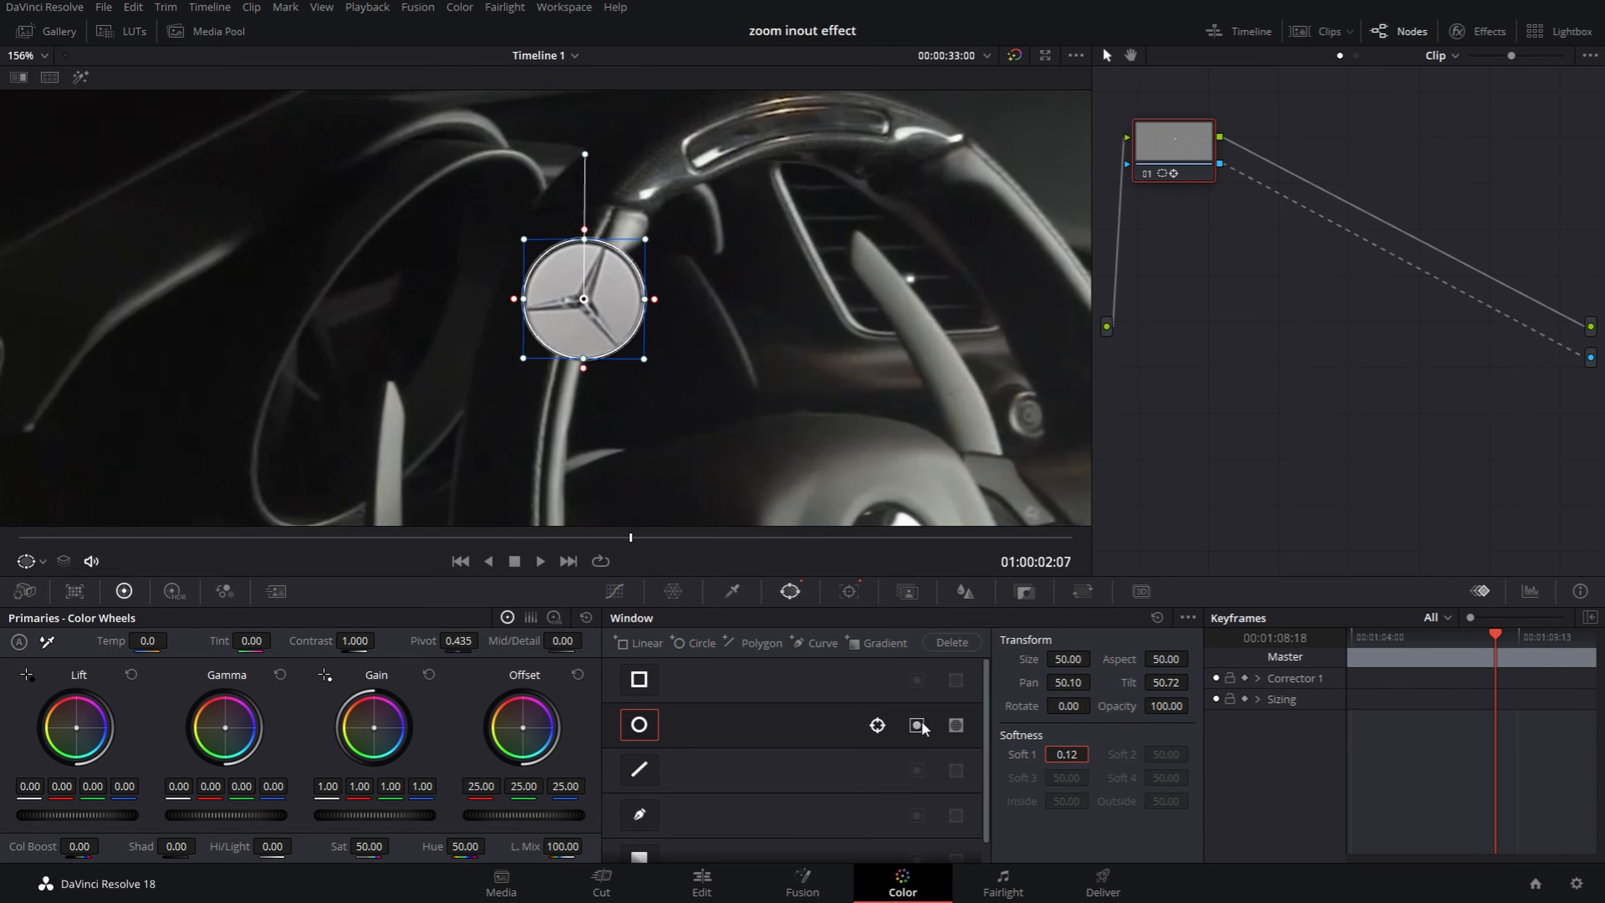
{"action": "left_click", "coordinate": [917, 725]}
{"action": "left_click", "coordinate": [700, 880]}
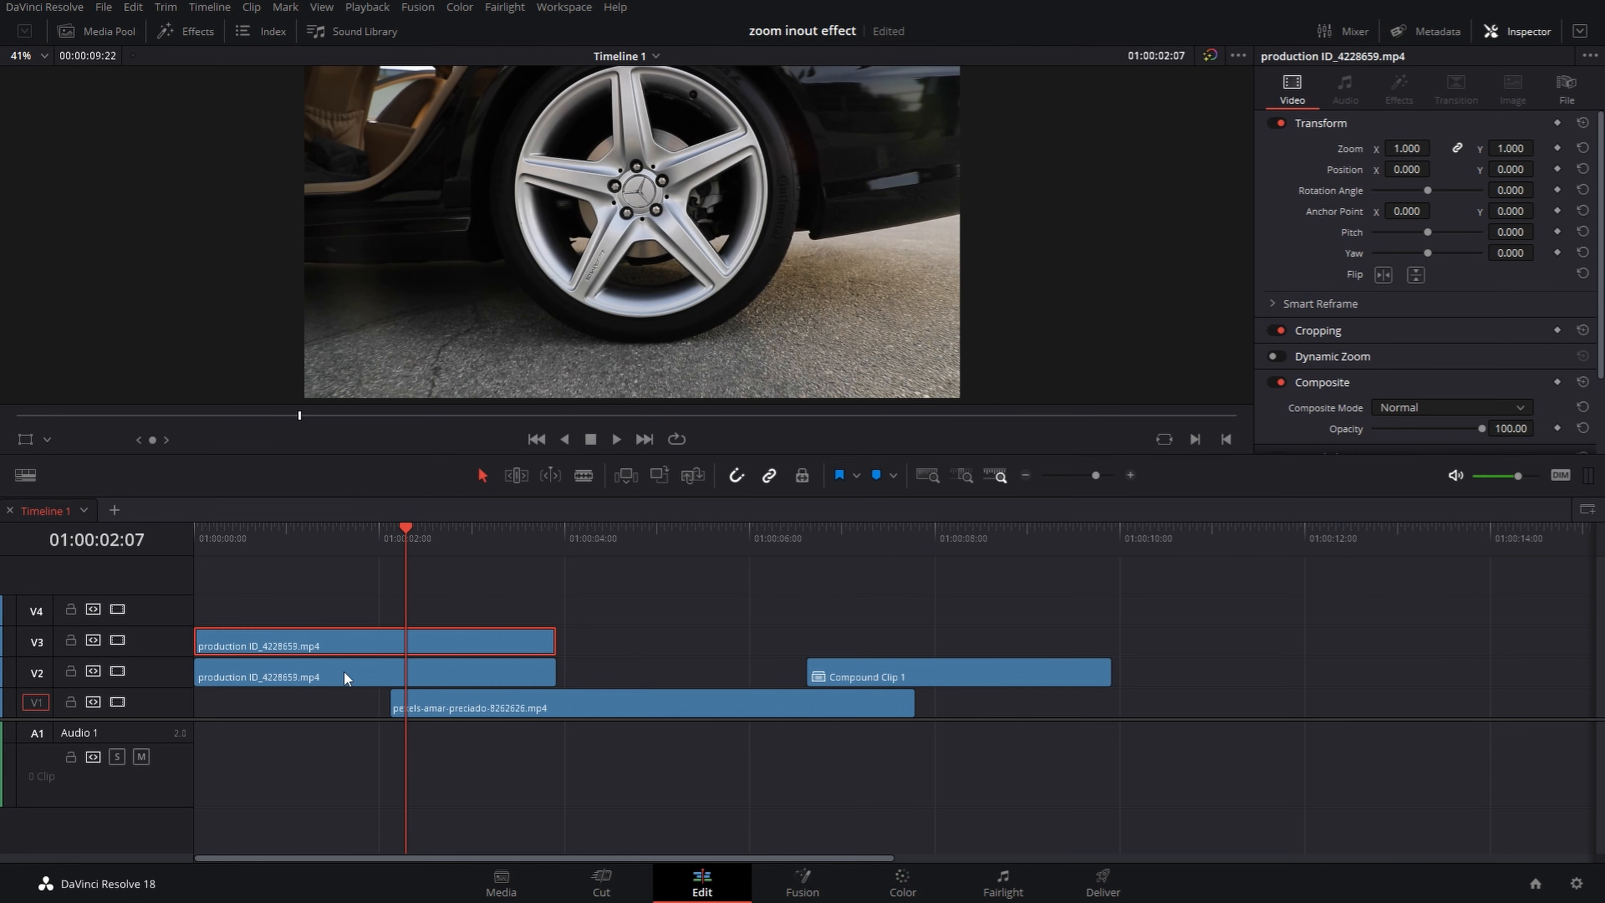
Step: Disable and re-enable the wheel clip on V2 to check what each layer contributes
{"action": "left_click", "coordinate": [341, 671]}
{"action": "key", "text": "d"}
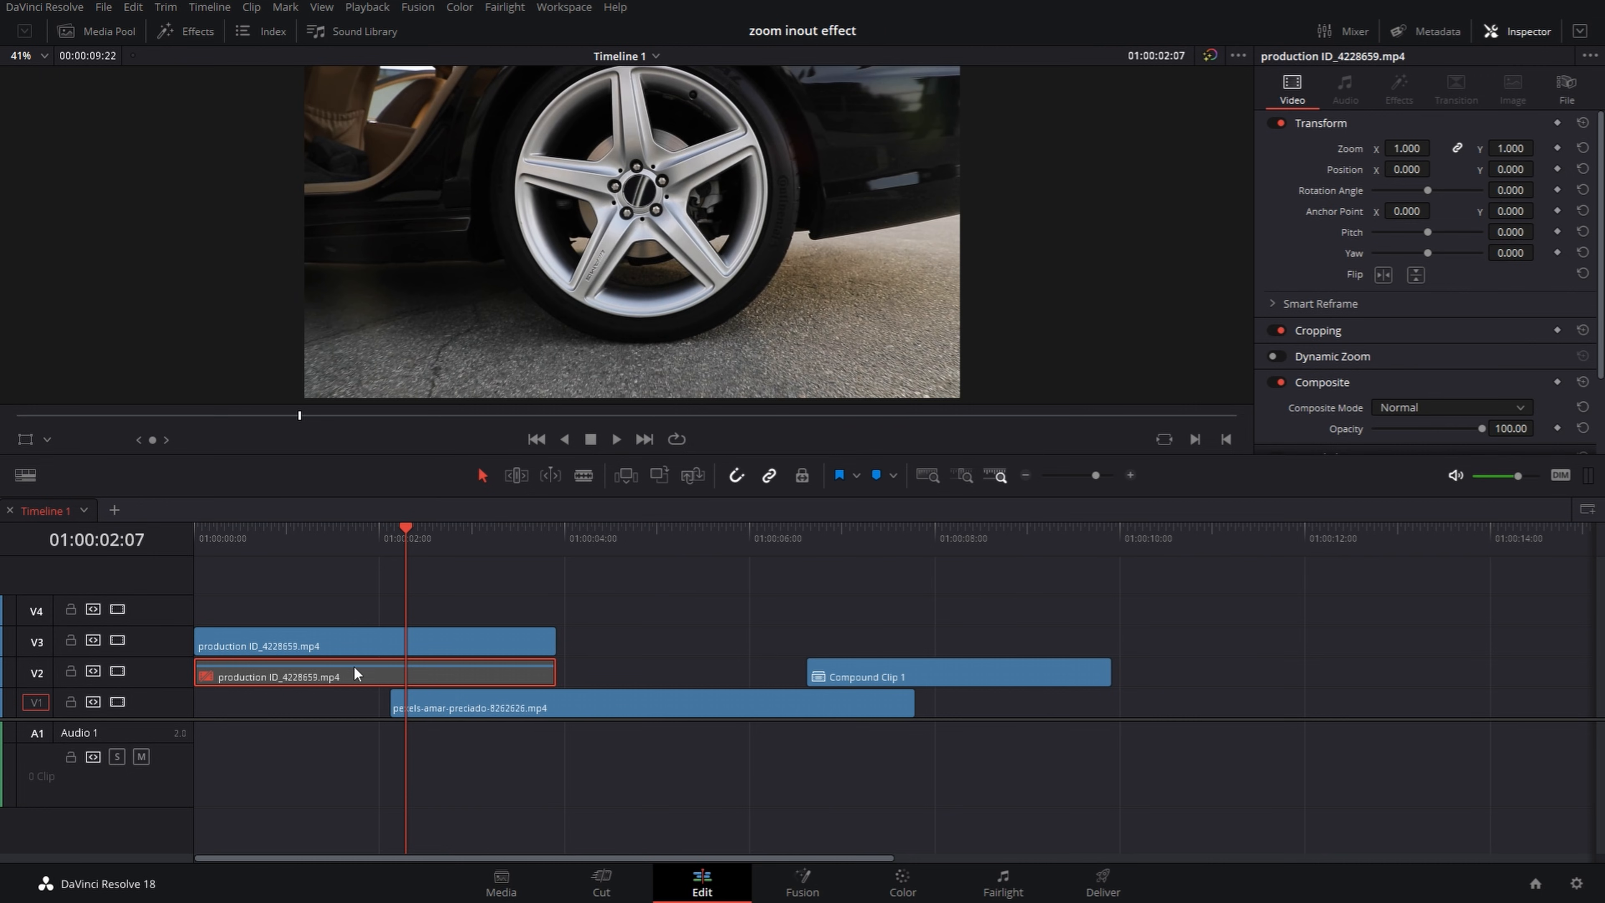
{"action": "key", "text": "d"}
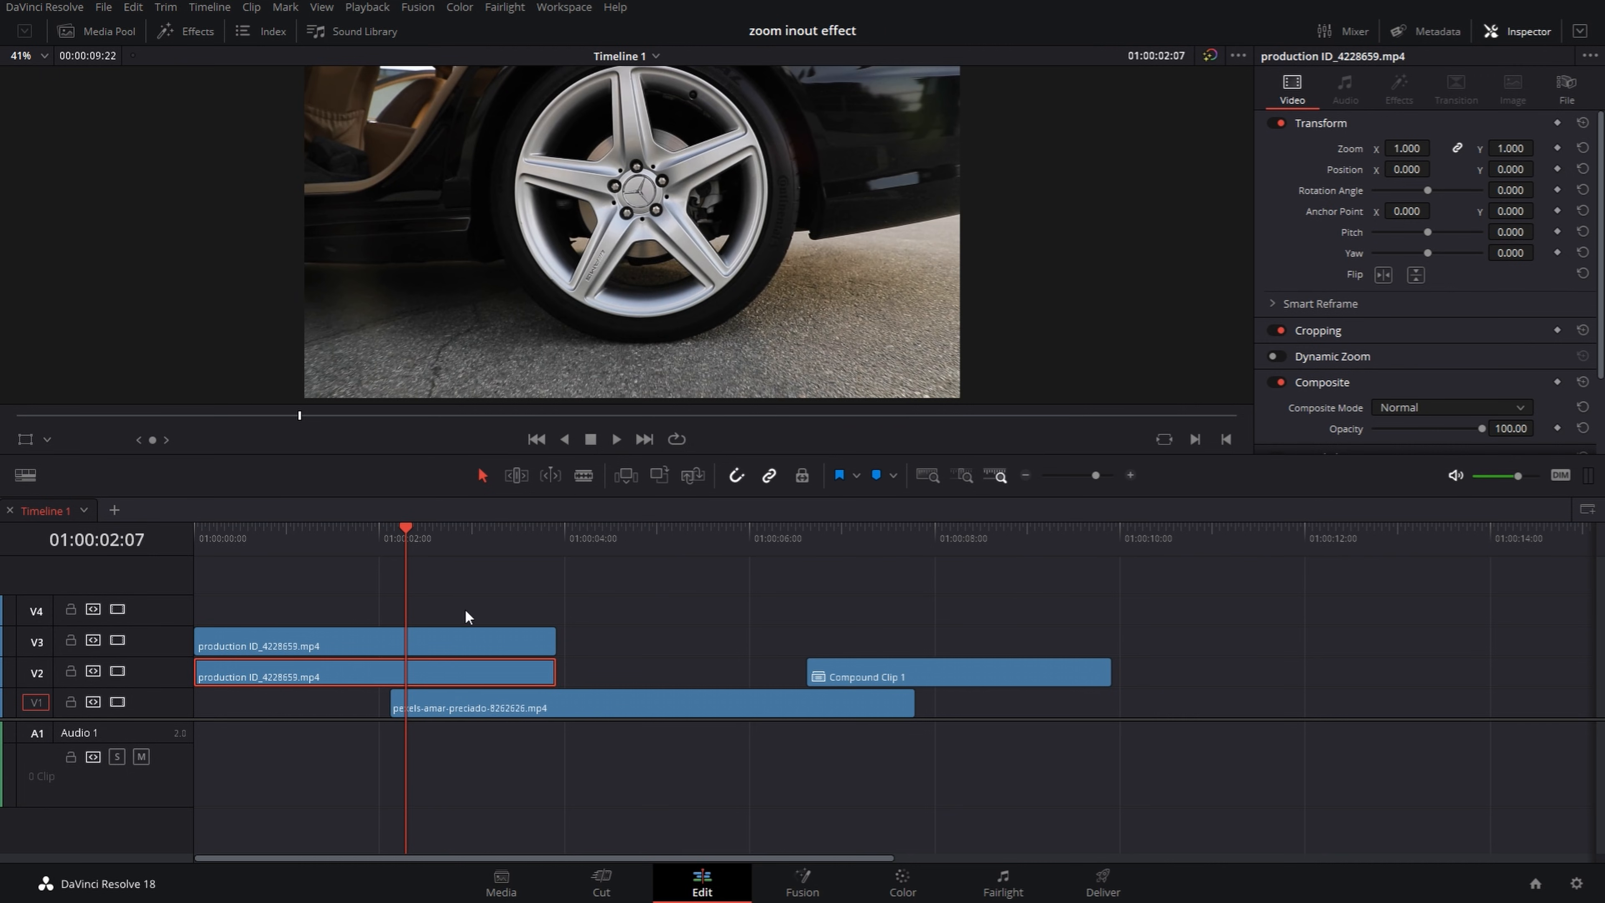
Step: Combine the two wheel clips on V2 and V3 into a new Fusion clip and open it in the Fusion page
{"action": "left_click", "coordinate": [479, 594]}
{"action": "left_click_drag", "start_coordinate": [479, 593], "coordinate": [512, 669]}
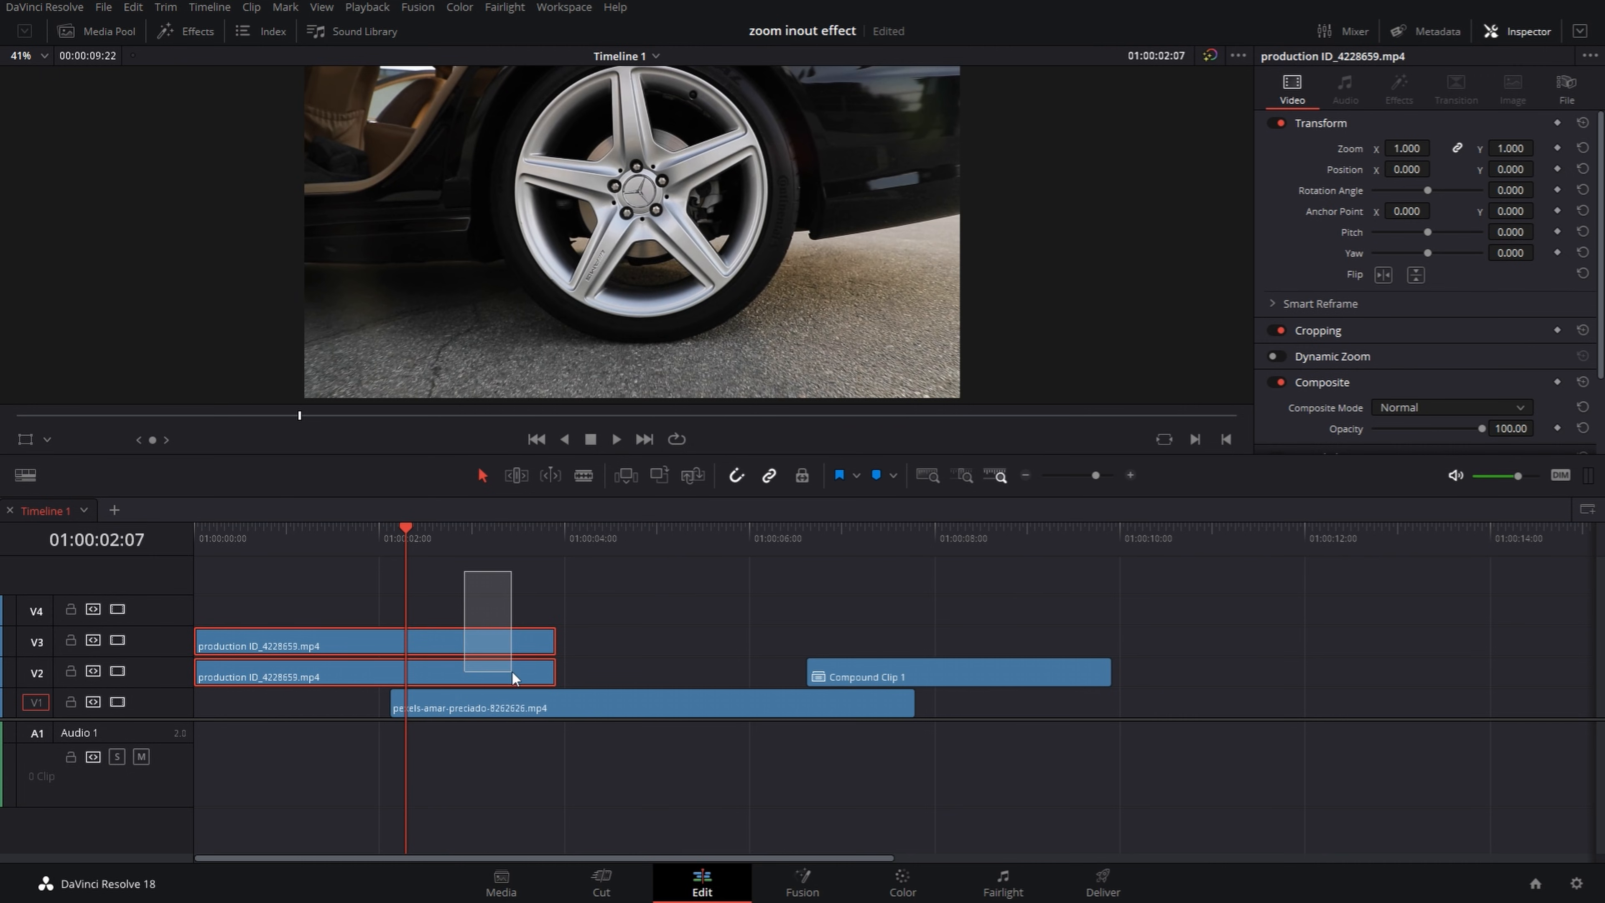
{"action": "right_click", "coordinate": [490, 632]}
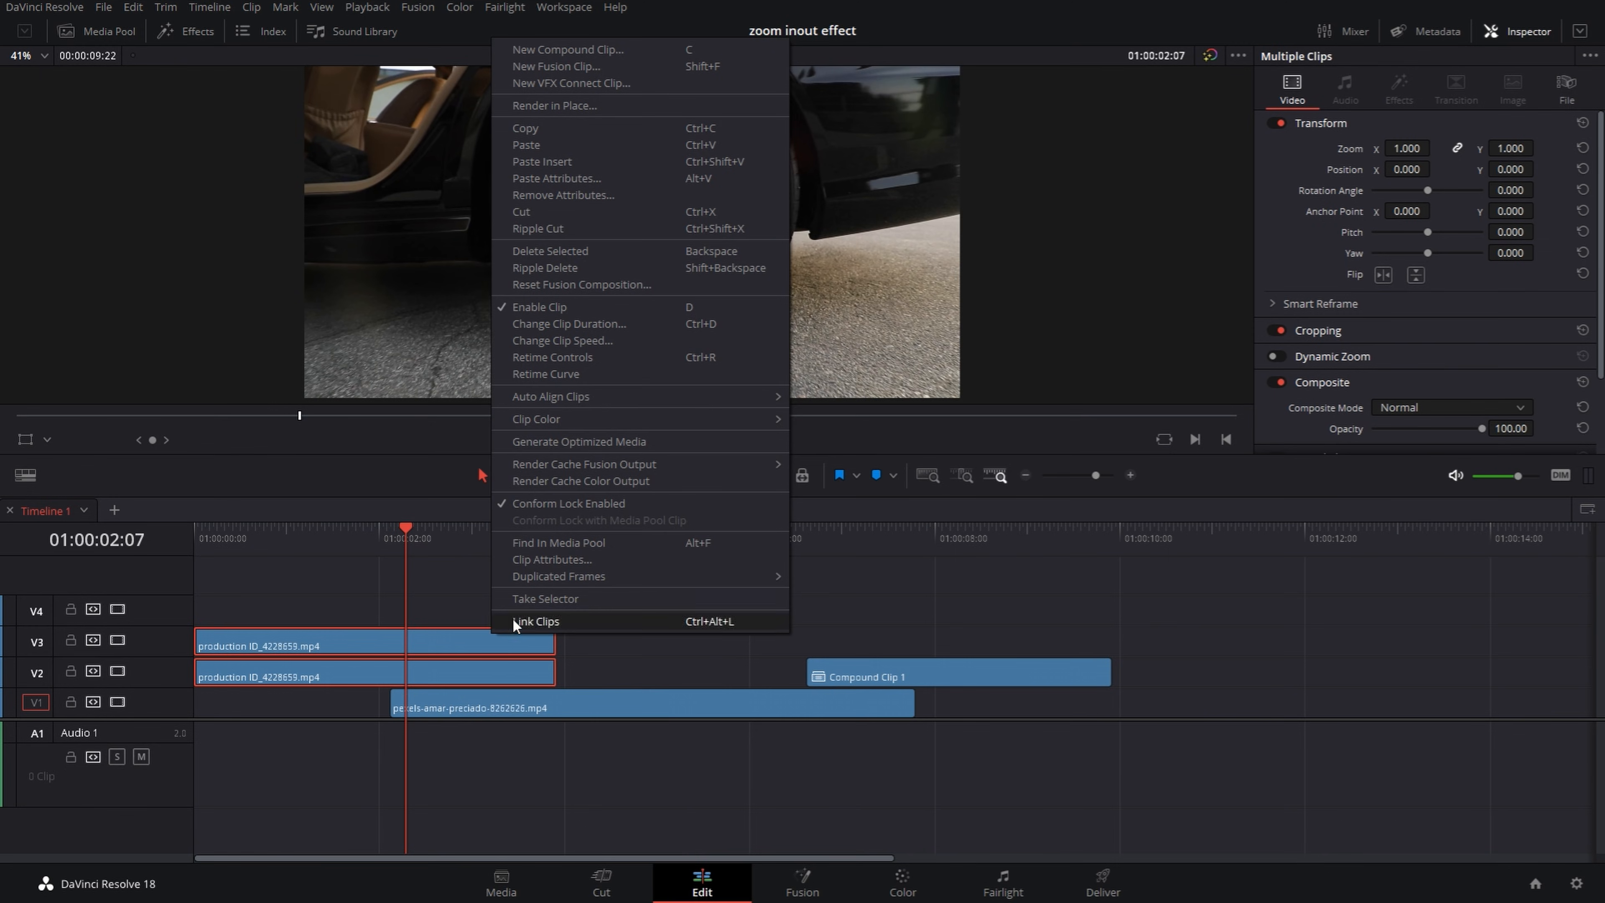
{"action": "left_click", "coordinate": [569, 67]}
{"action": "key", "text": "Up"}
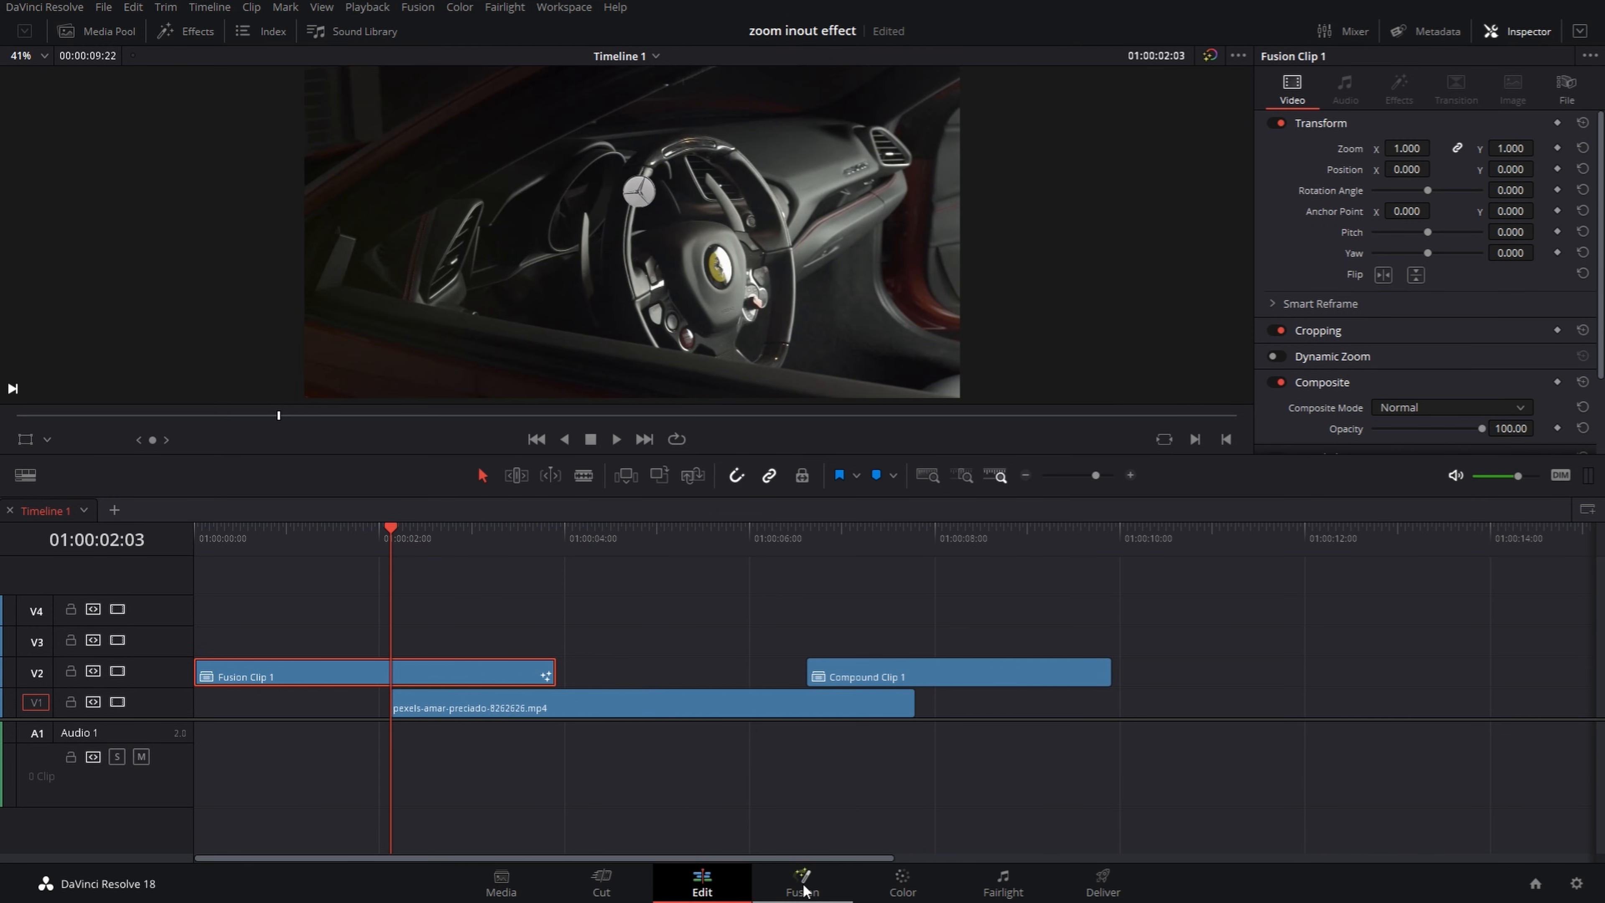
{"action": "left_click", "coordinate": [802, 888]}
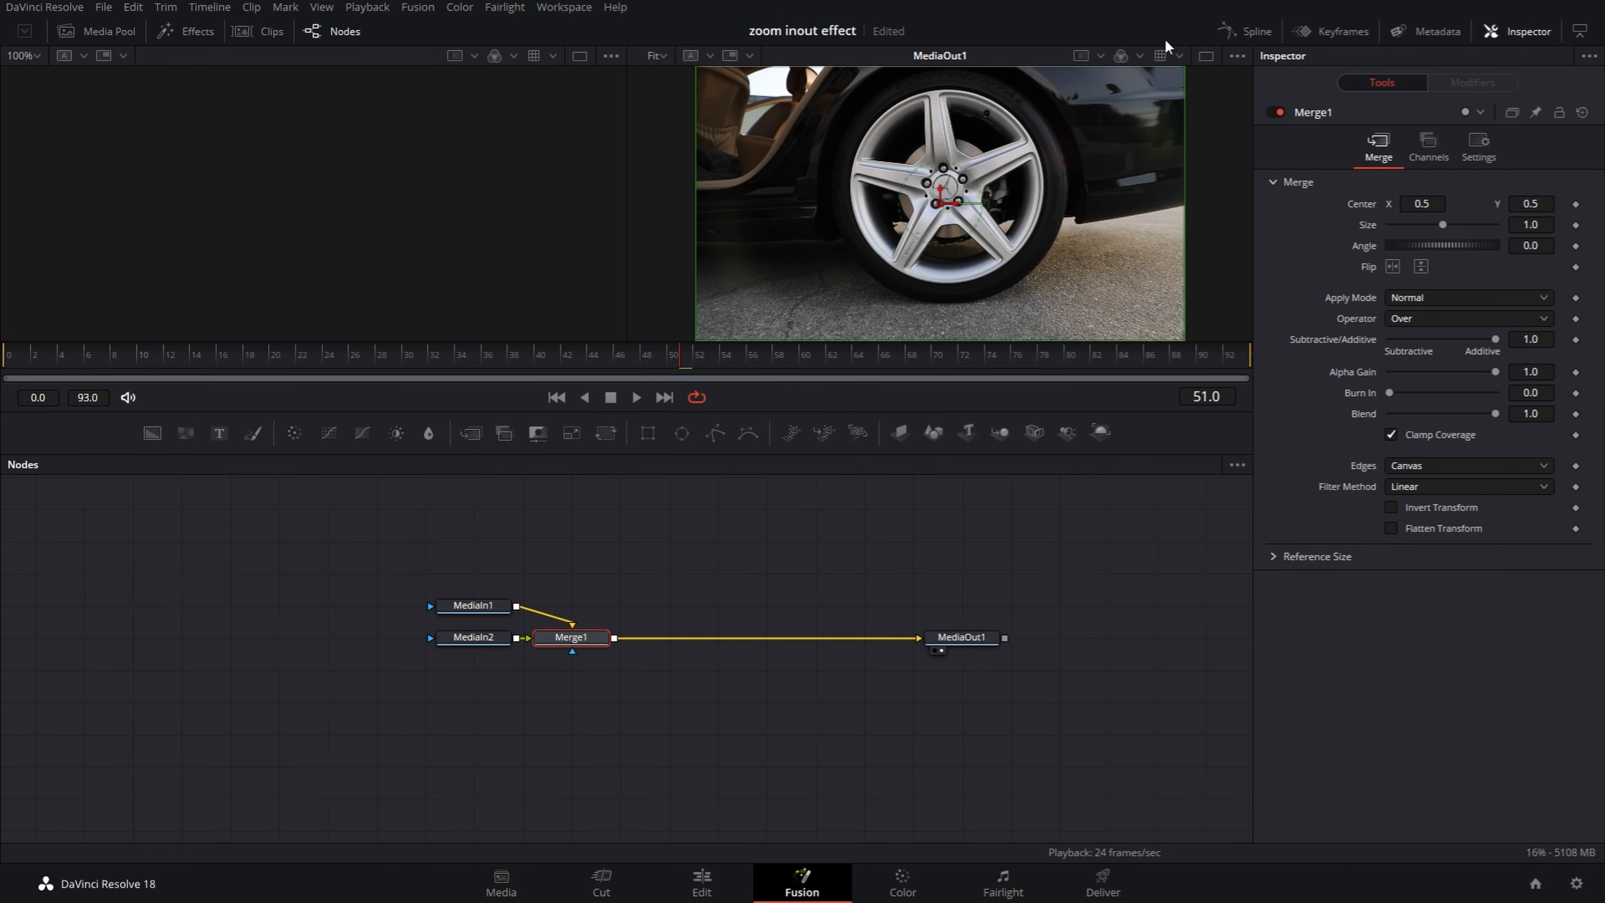
Step: Keep the dual-viewer layout and display the MediaIn1 node in the empty viewer
{"action": "left_click", "coordinate": [1205, 57]}
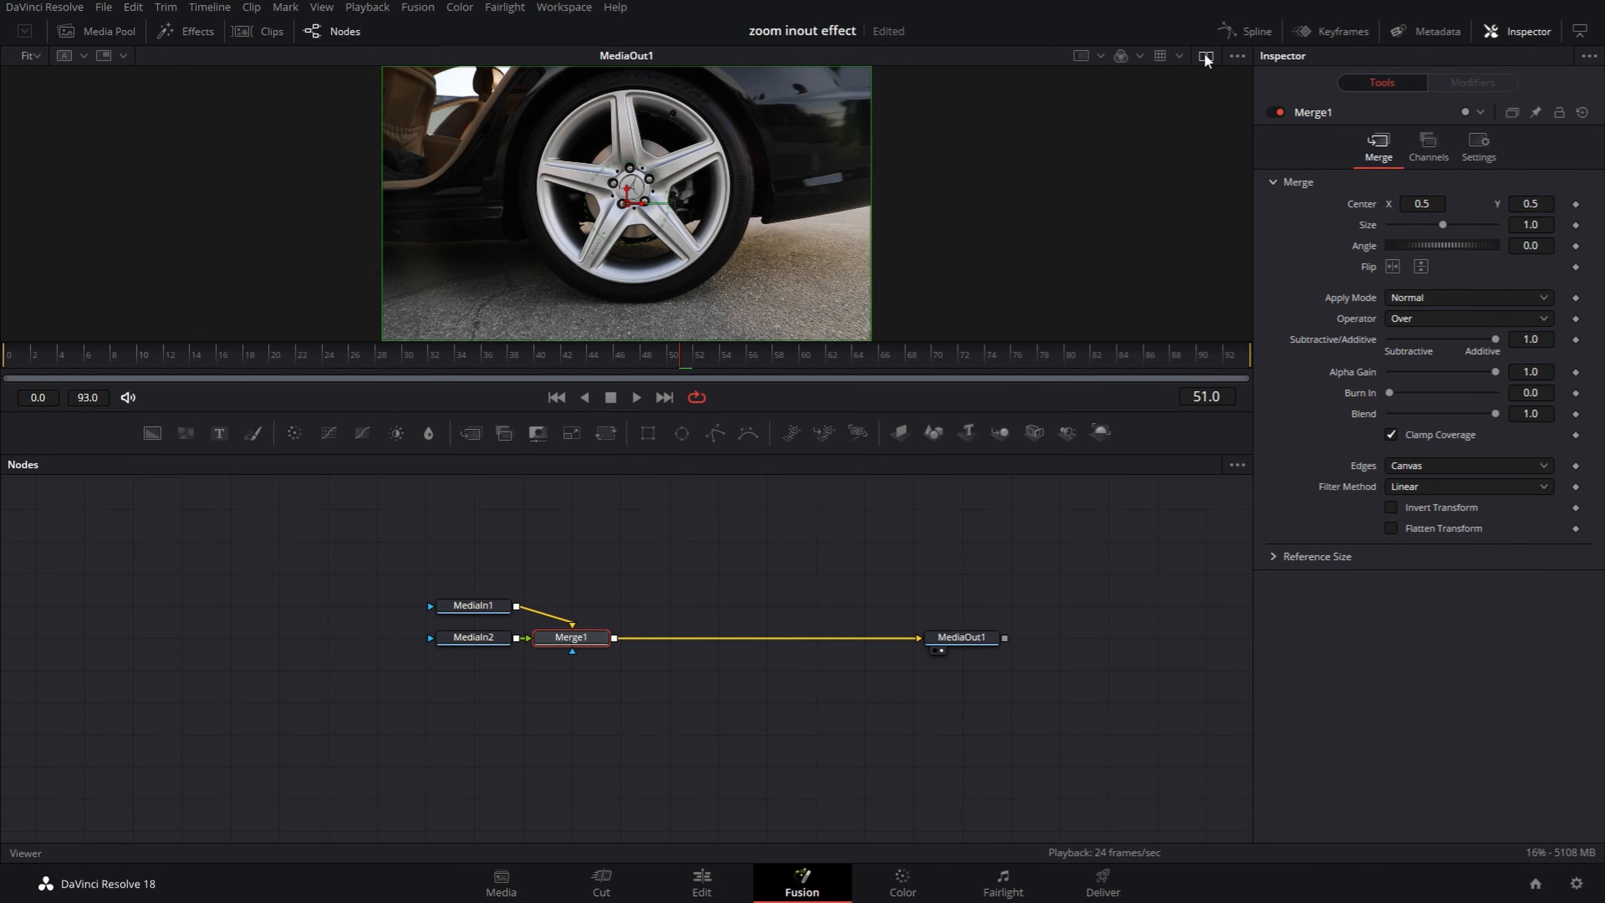
{"action": "left_click", "coordinate": [1205, 57]}
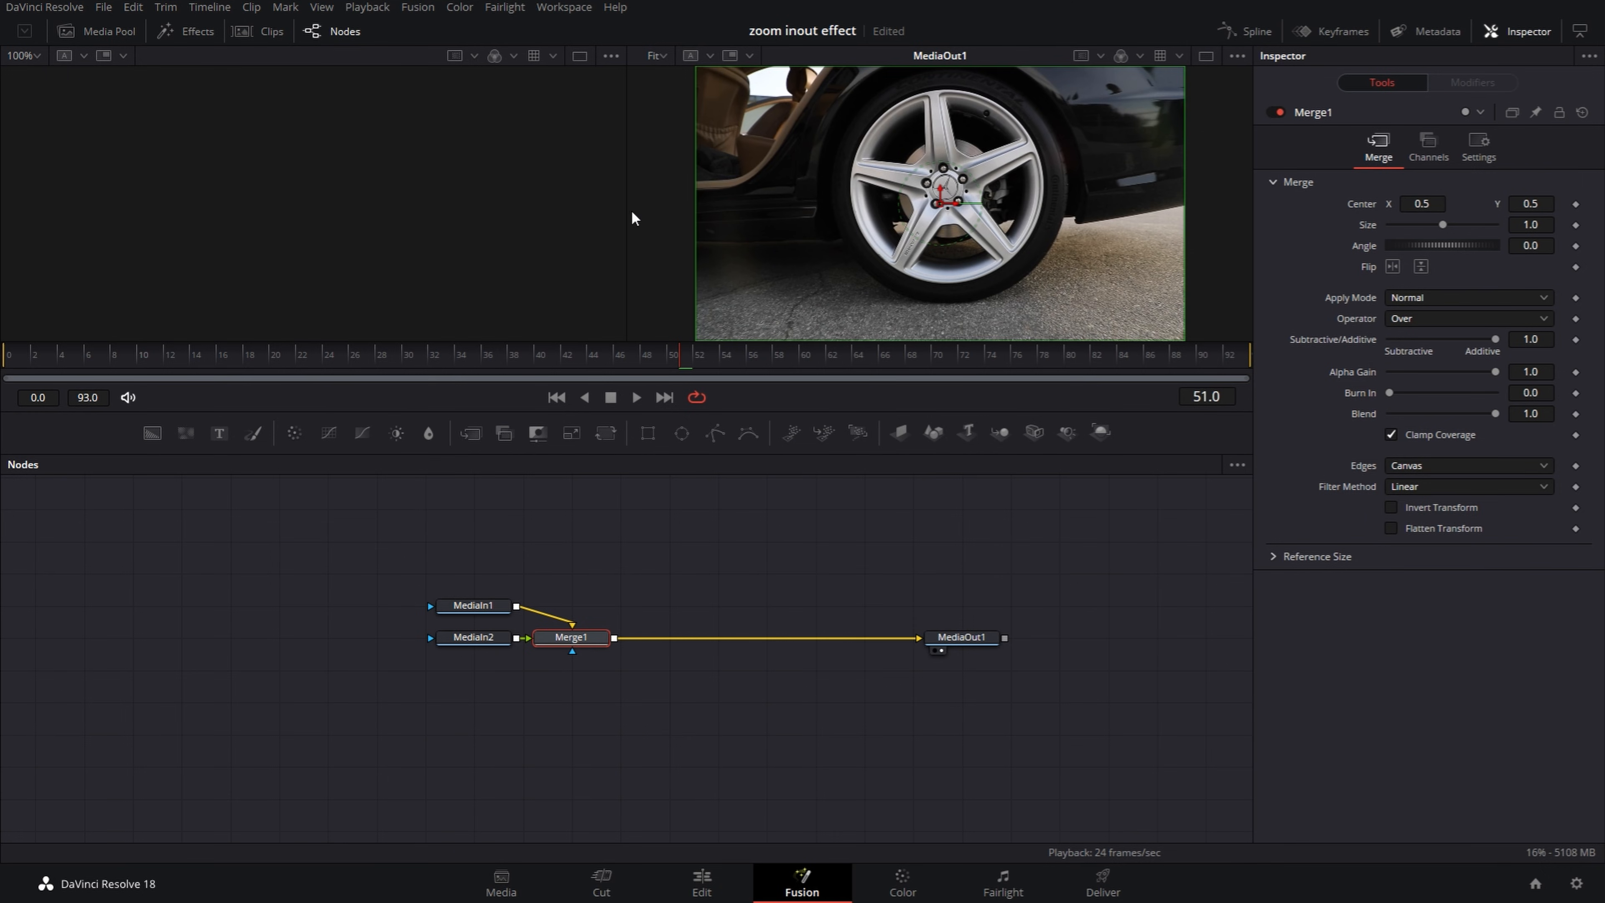
{"action": "left_click", "coordinate": [473, 607]}
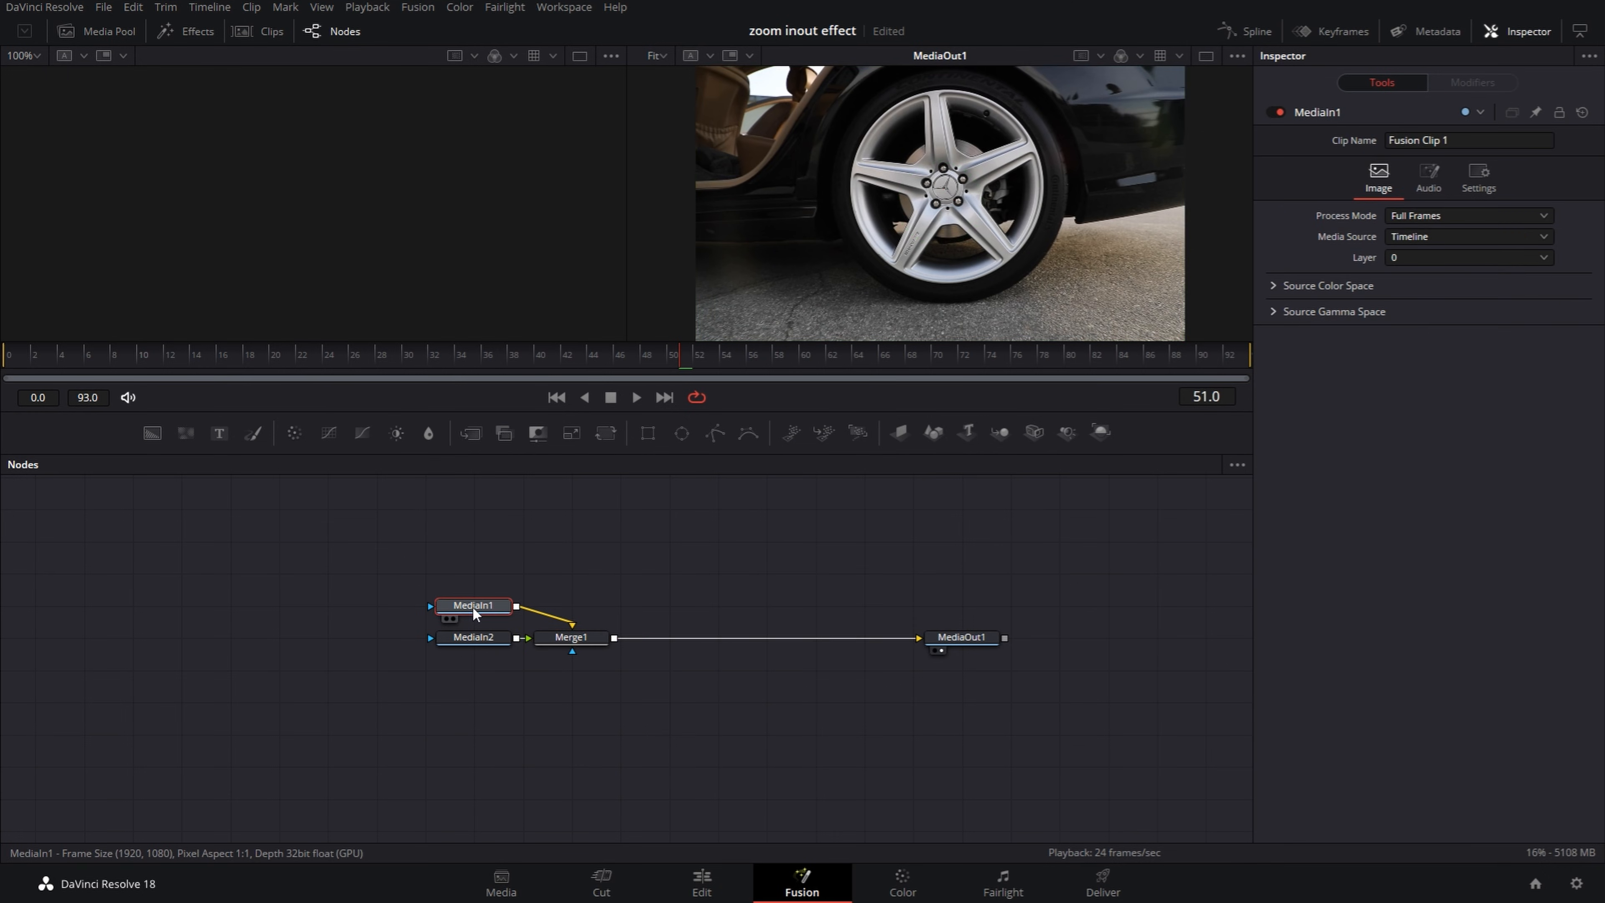
{"action": "key", "text": "1"}
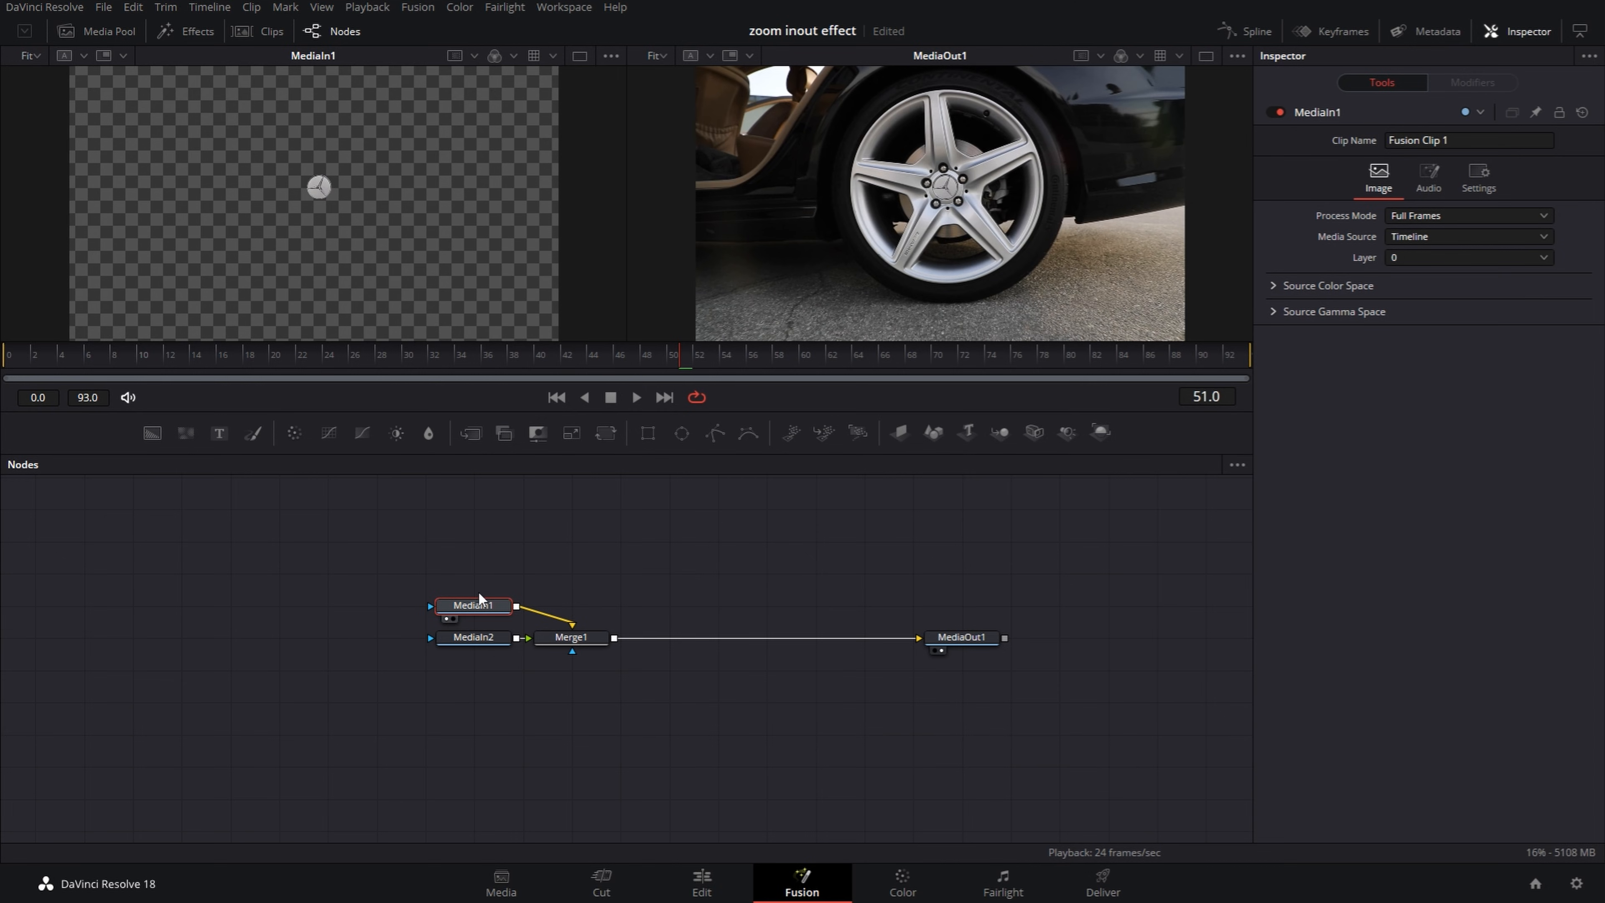
Step: Rename the MediaIn1 node to logo
{"action": "key", "text": "F2"}
{"action": "key", "text": "BackSpace"}
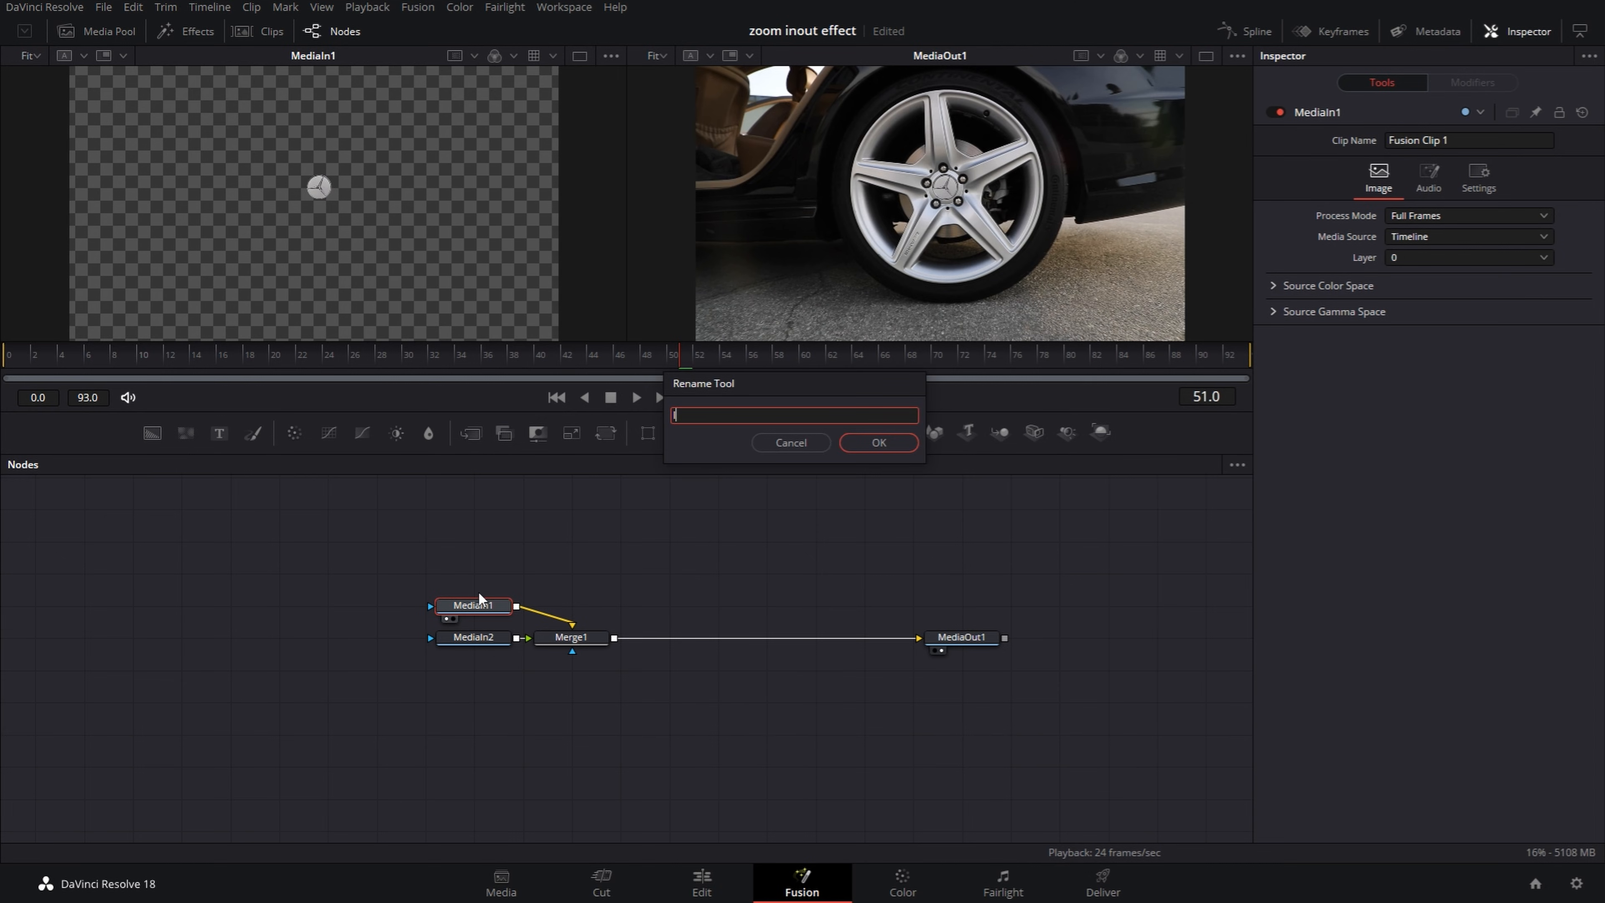
{"action": "type", "text": "logo"}
{"action": "key", "text": "Return"}
Step: Place the logo node above Merge1, swap the merge's foreground and background inputs, and move MediaIn2 farther from the merge
{"action": "left_click_drag", "start_coordinate": [473, 605], "coordinate": [570, 572]}
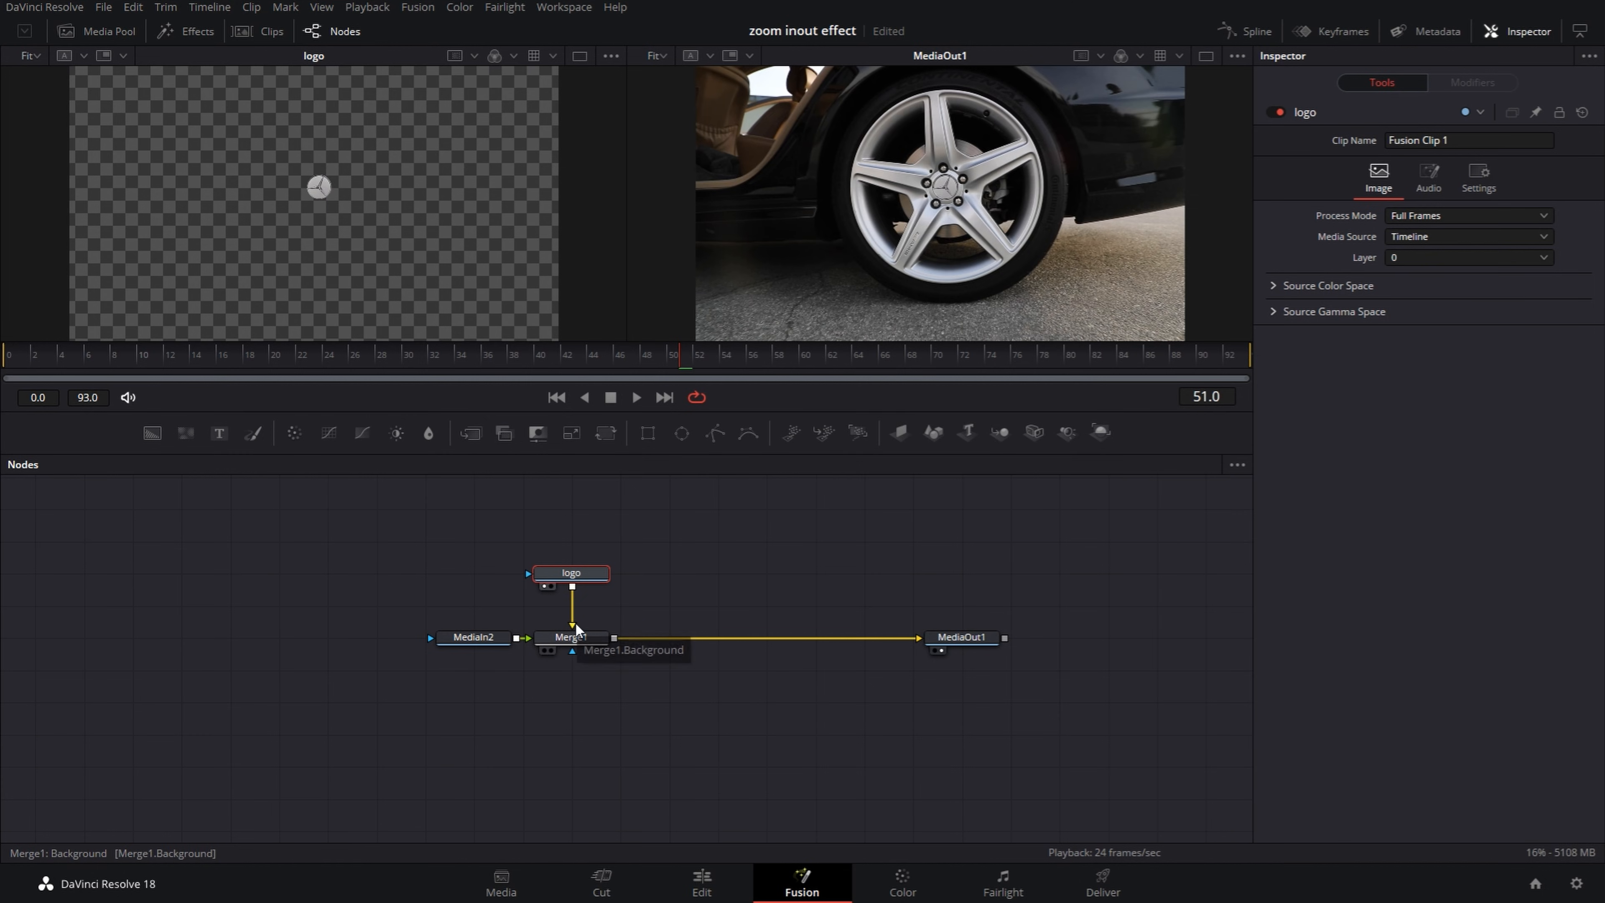
{"action": "left_click", "coordinate": [553, 640]}
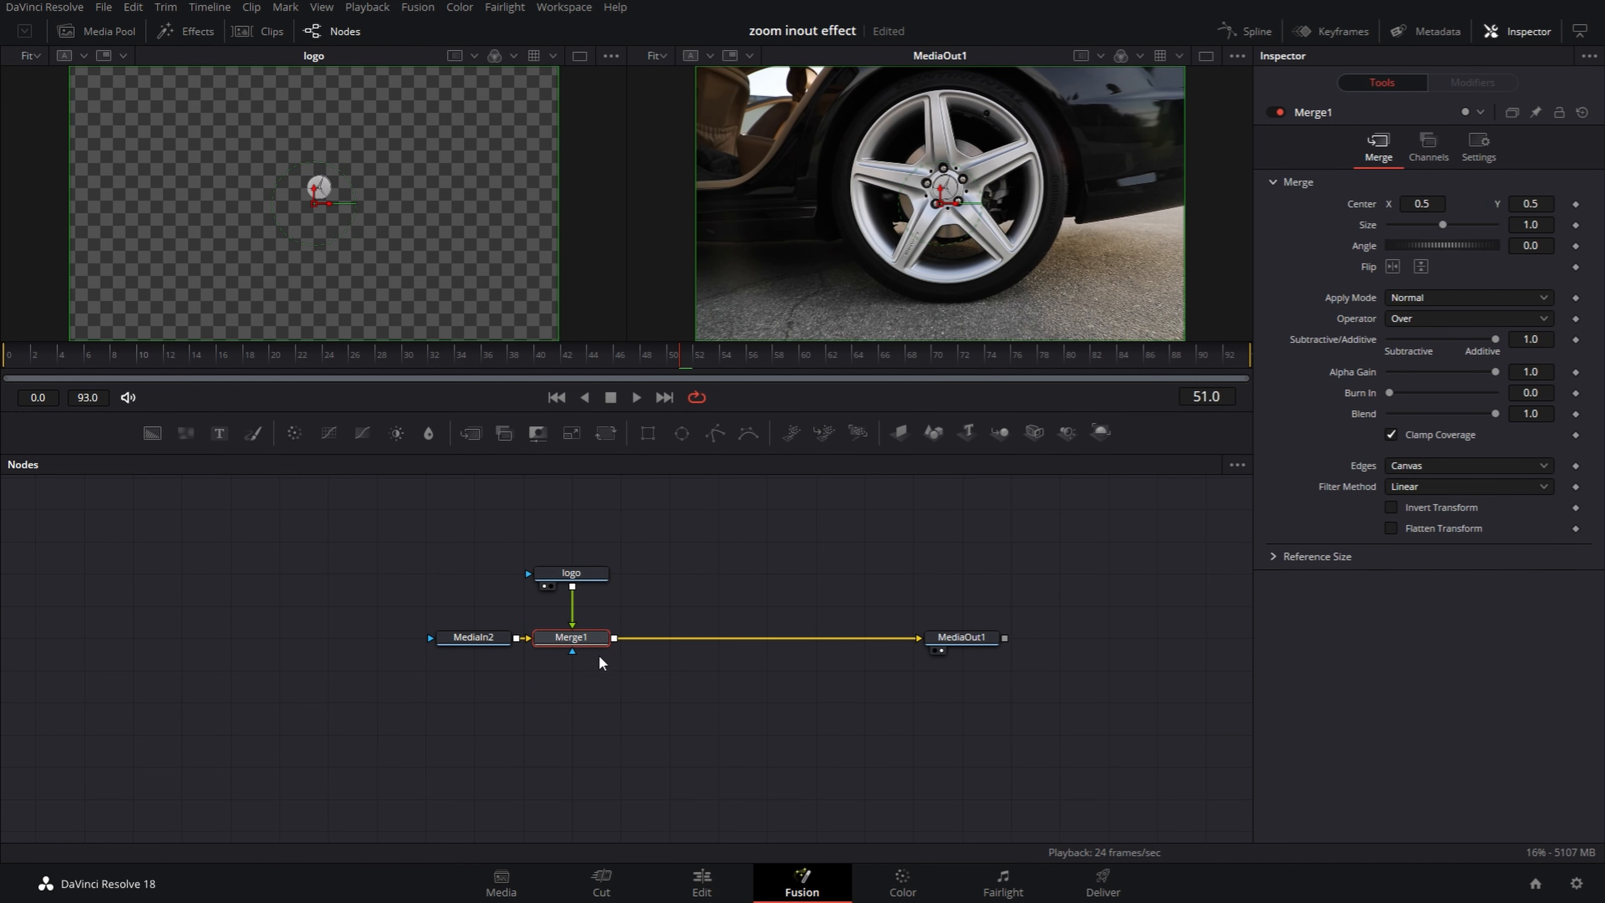
{"action": "left_click_drag", "start_coordinate": [474, 638], "coordinate": [425, 640]}
{"action": "left_click", "coordinate": [425, 641]}
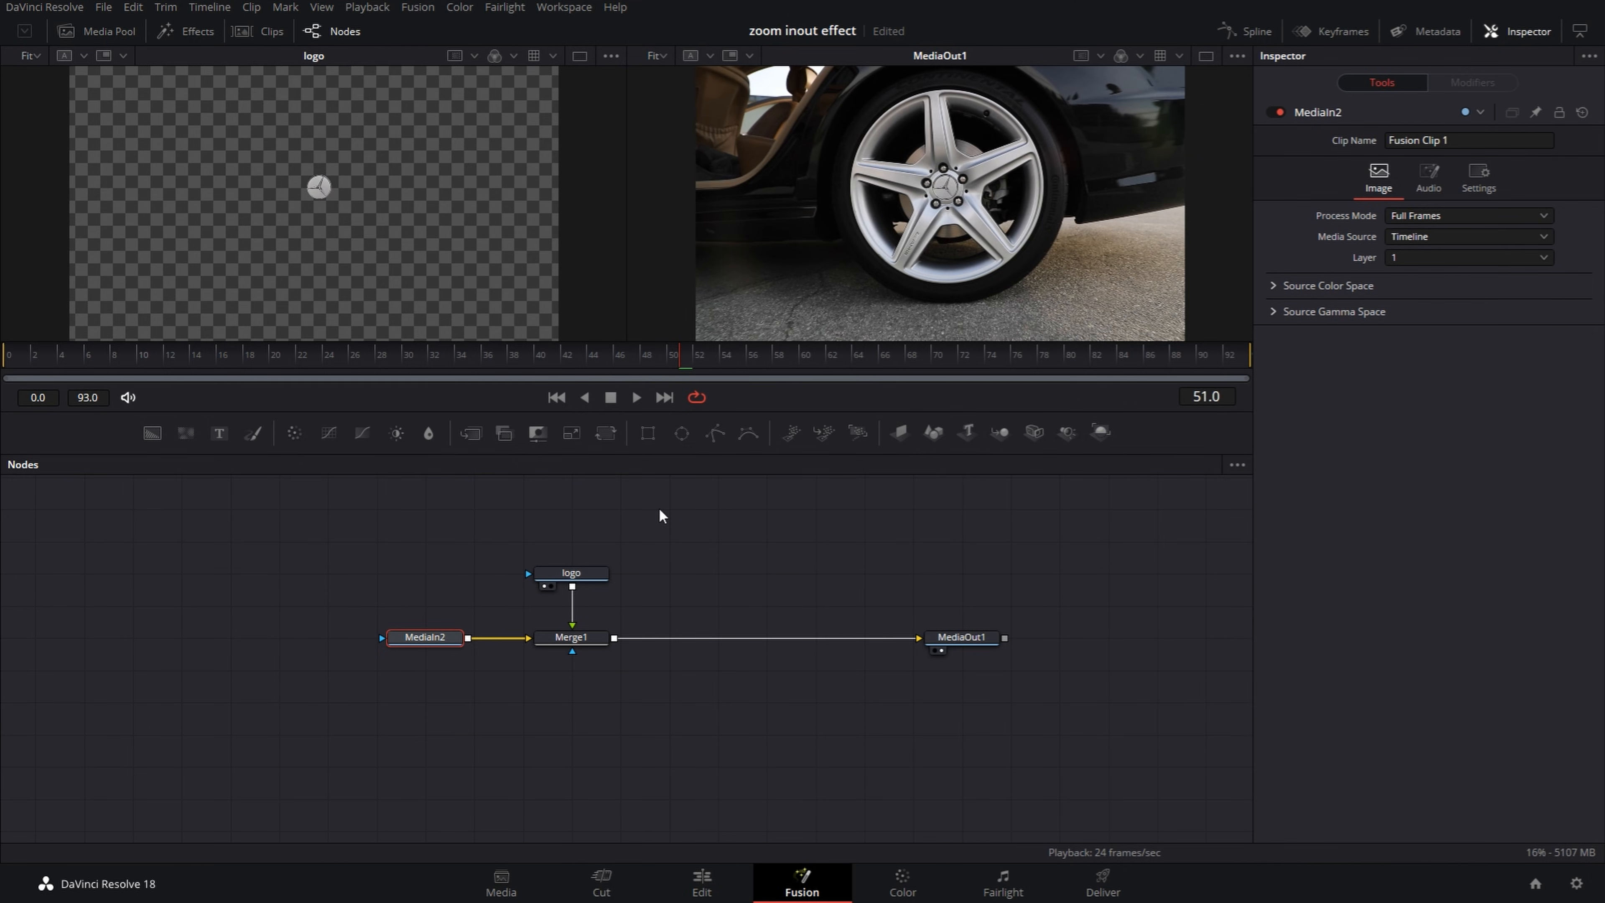
Step: Add a DVE node and insert it between the logo node and Merge1's foreground input
{"action": "key", "text": "shift+space"}
{"action": "type", "text": "dve"}
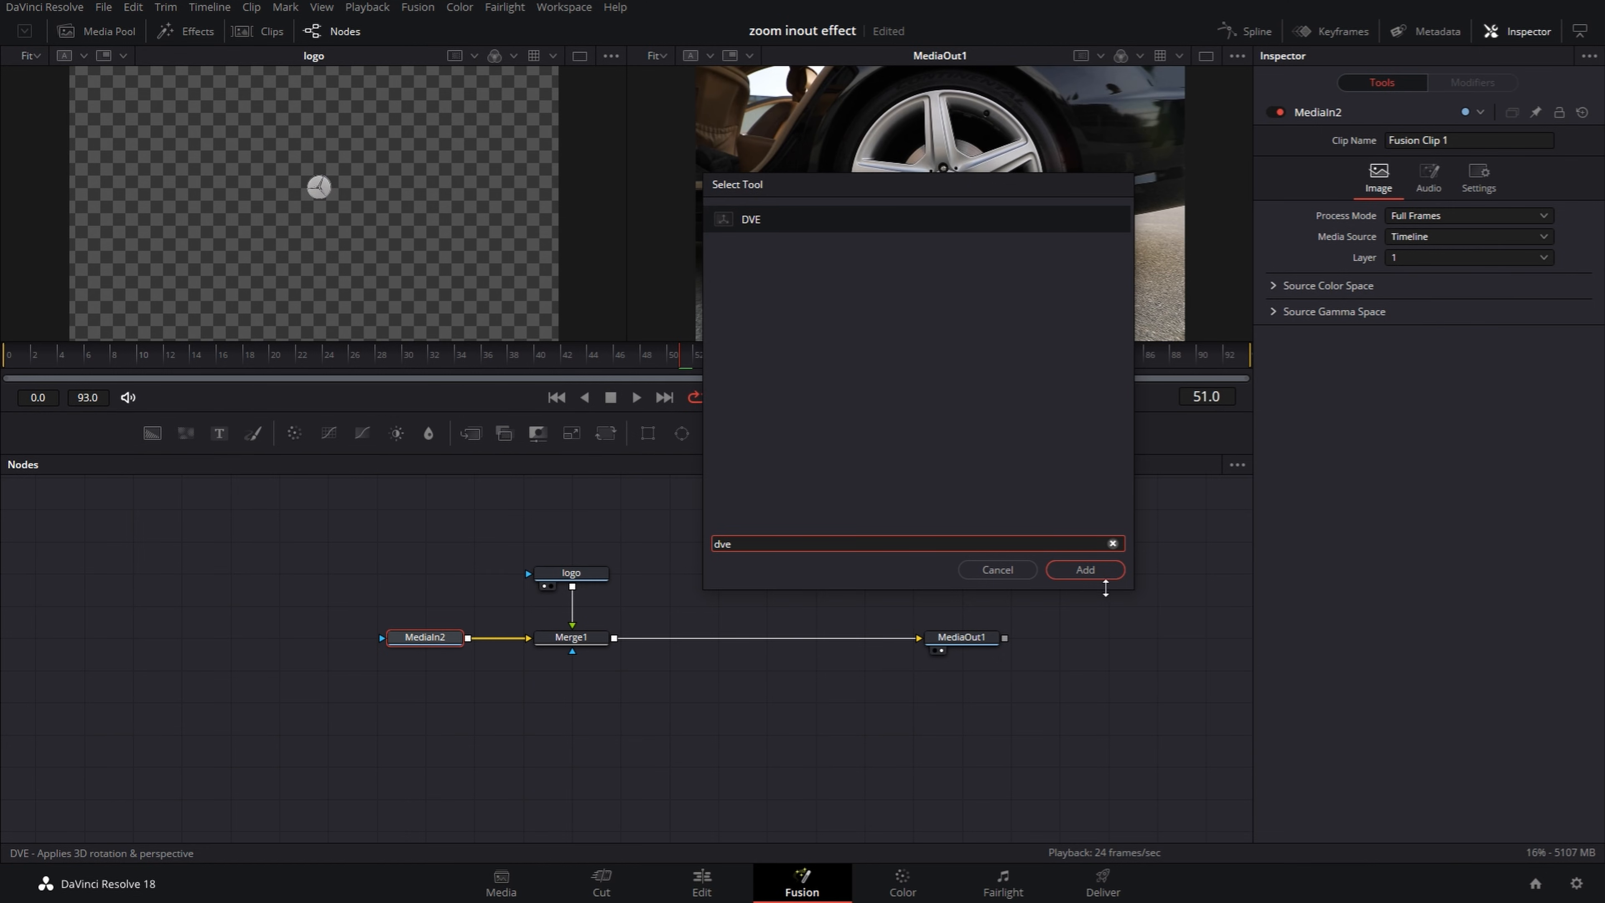
{"action": "left_click", "coordinate": [1097, 572]}
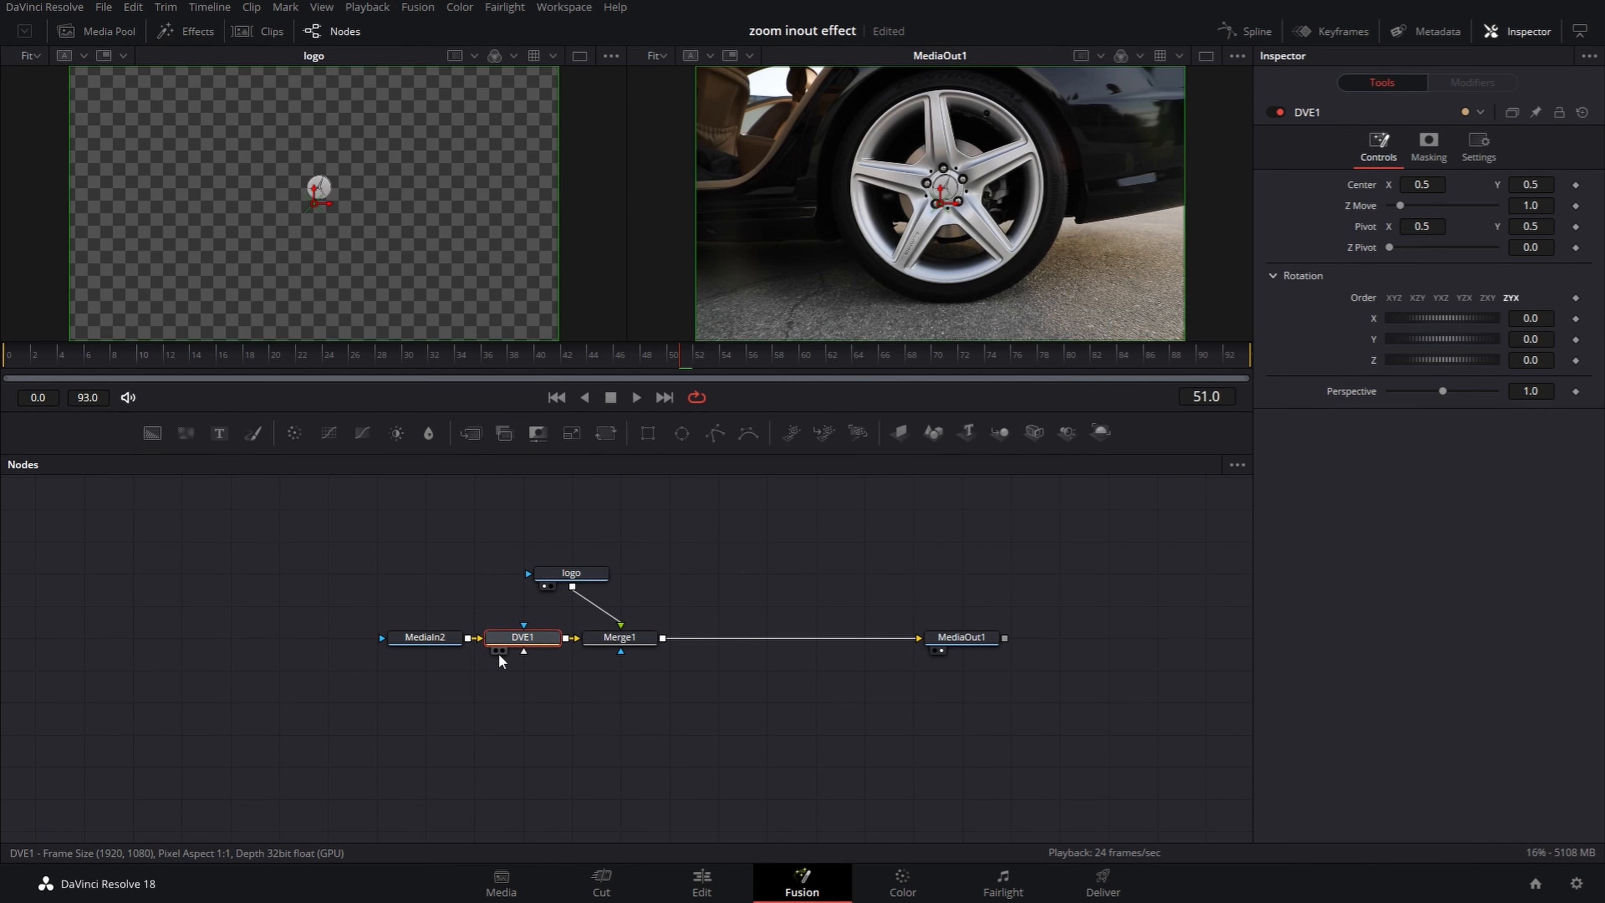
{"action": "left_click_drag", "start_coordinate": [512, 645], "coordinate": [622, 540]}
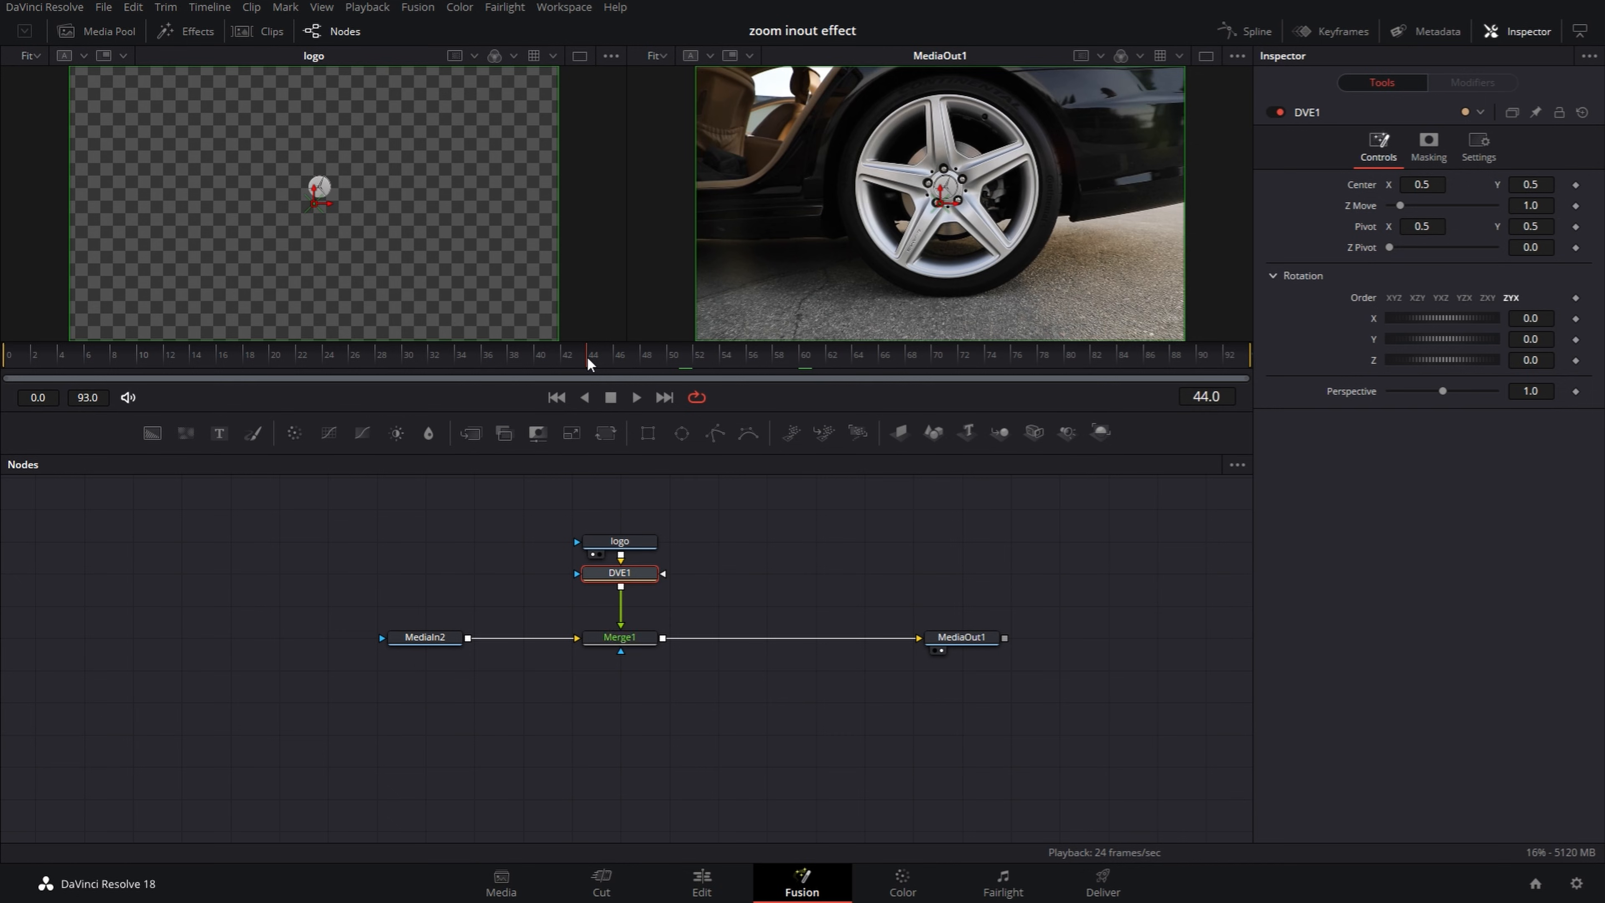
Step: Keyframe DVE1's Z Move at 1.0 and X rotation at 0.0 on frame 44, and Z Move 0.0 with X rotation 360 on frame 60
{"action": "left_click", "coordinate": [1575, 206]}
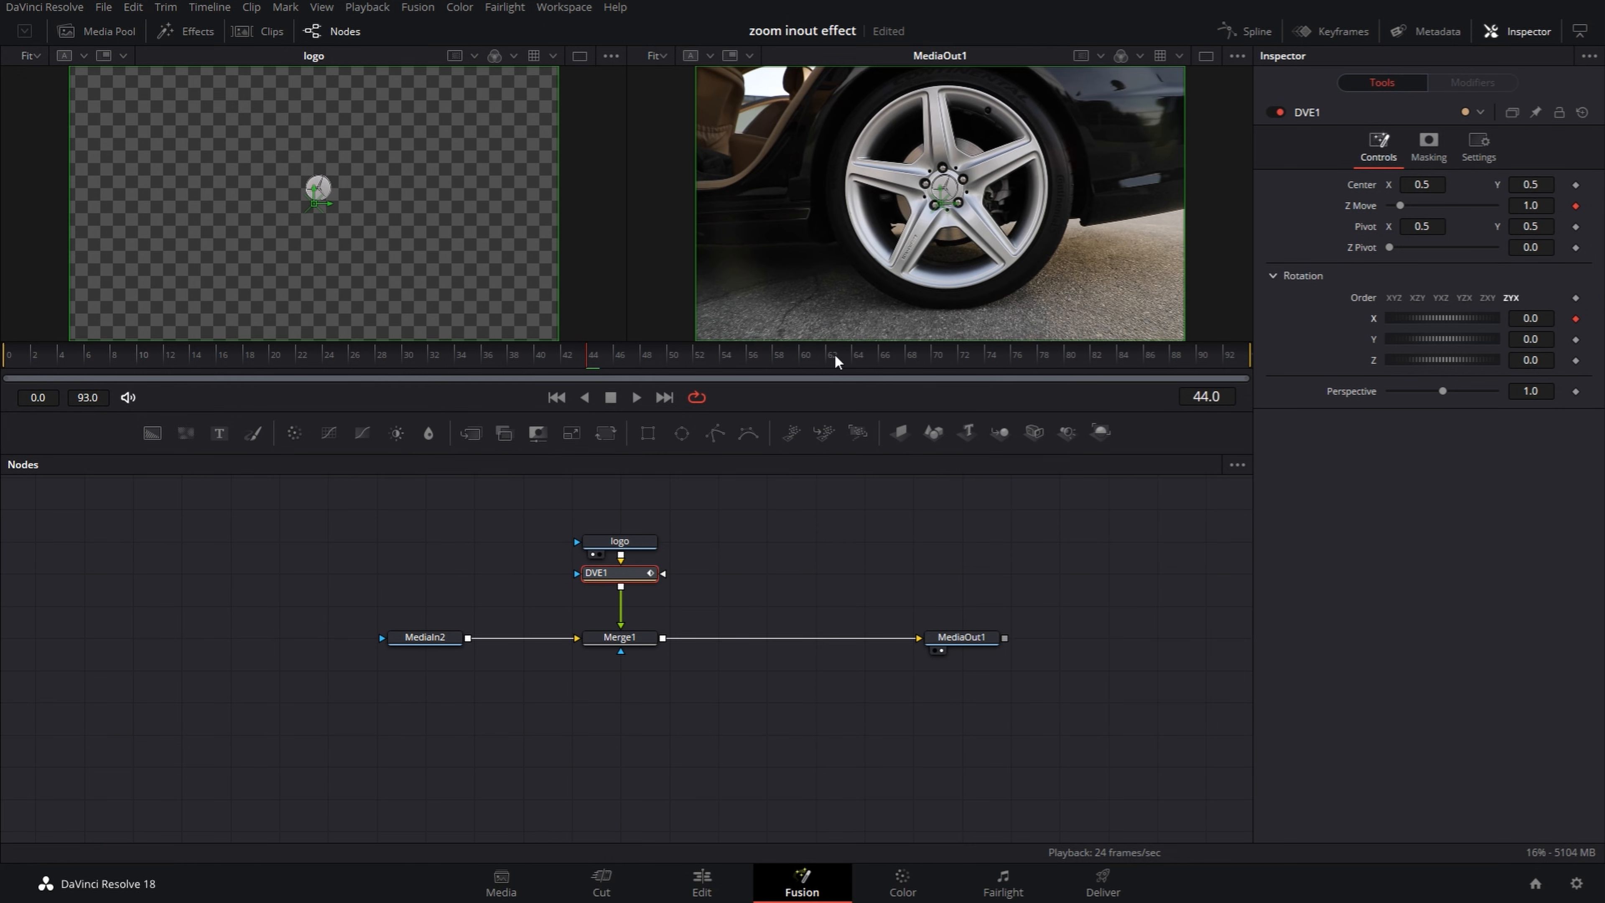
{"action": "left_click", "coordinate": [806, 358]}
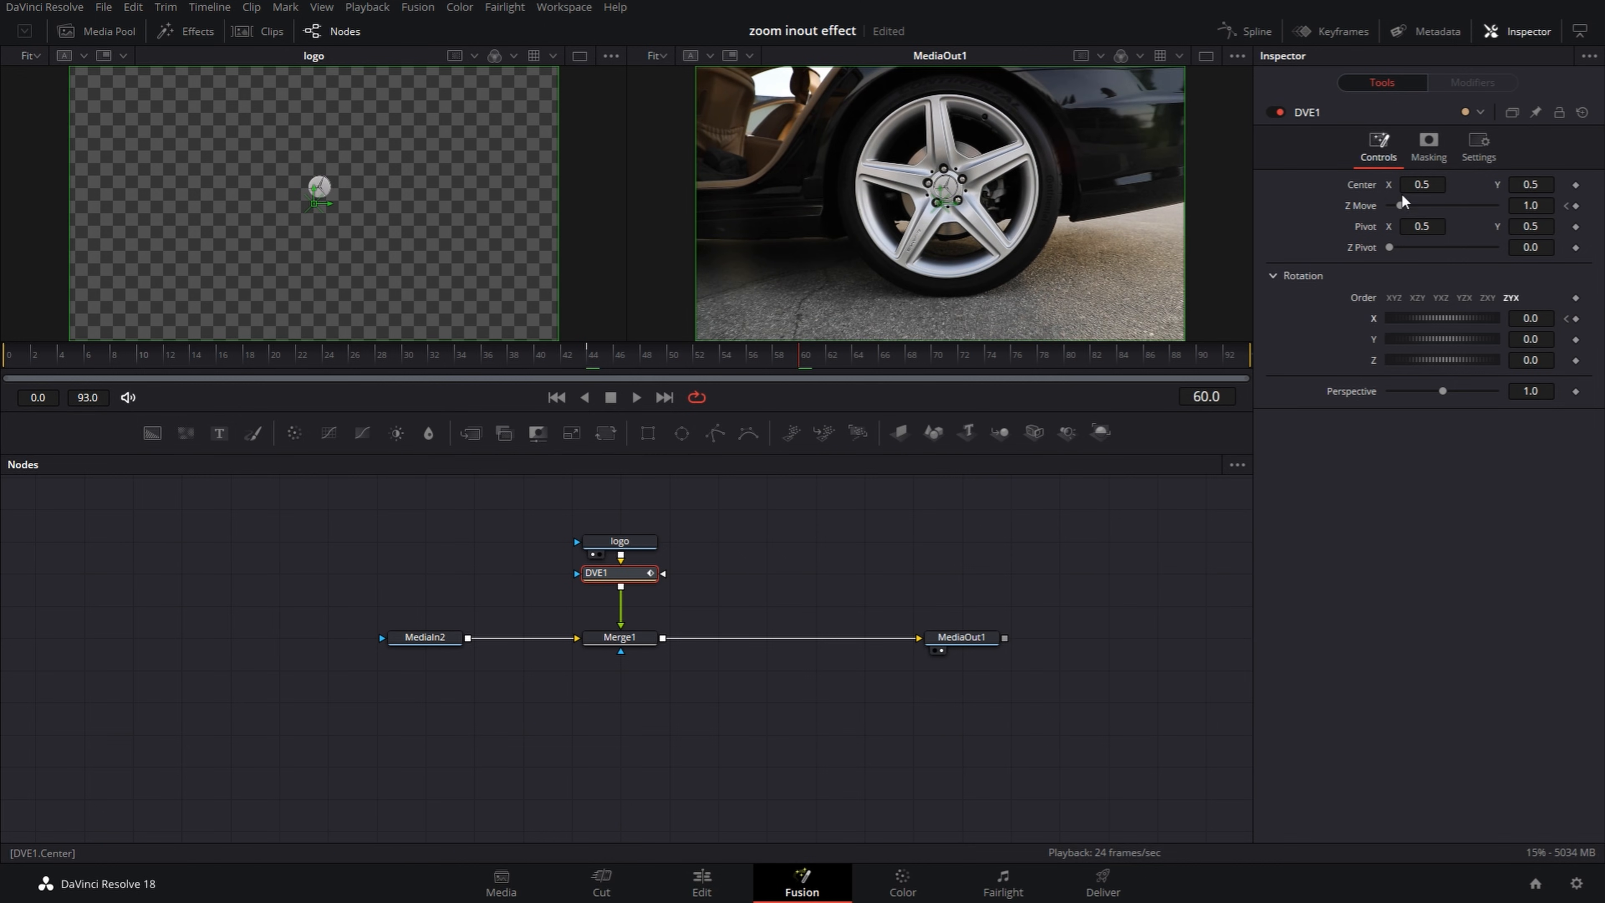
{"action": "left_click_drag", "start_coordinate": [1400, 202], "coordinate": [1388, 198]}
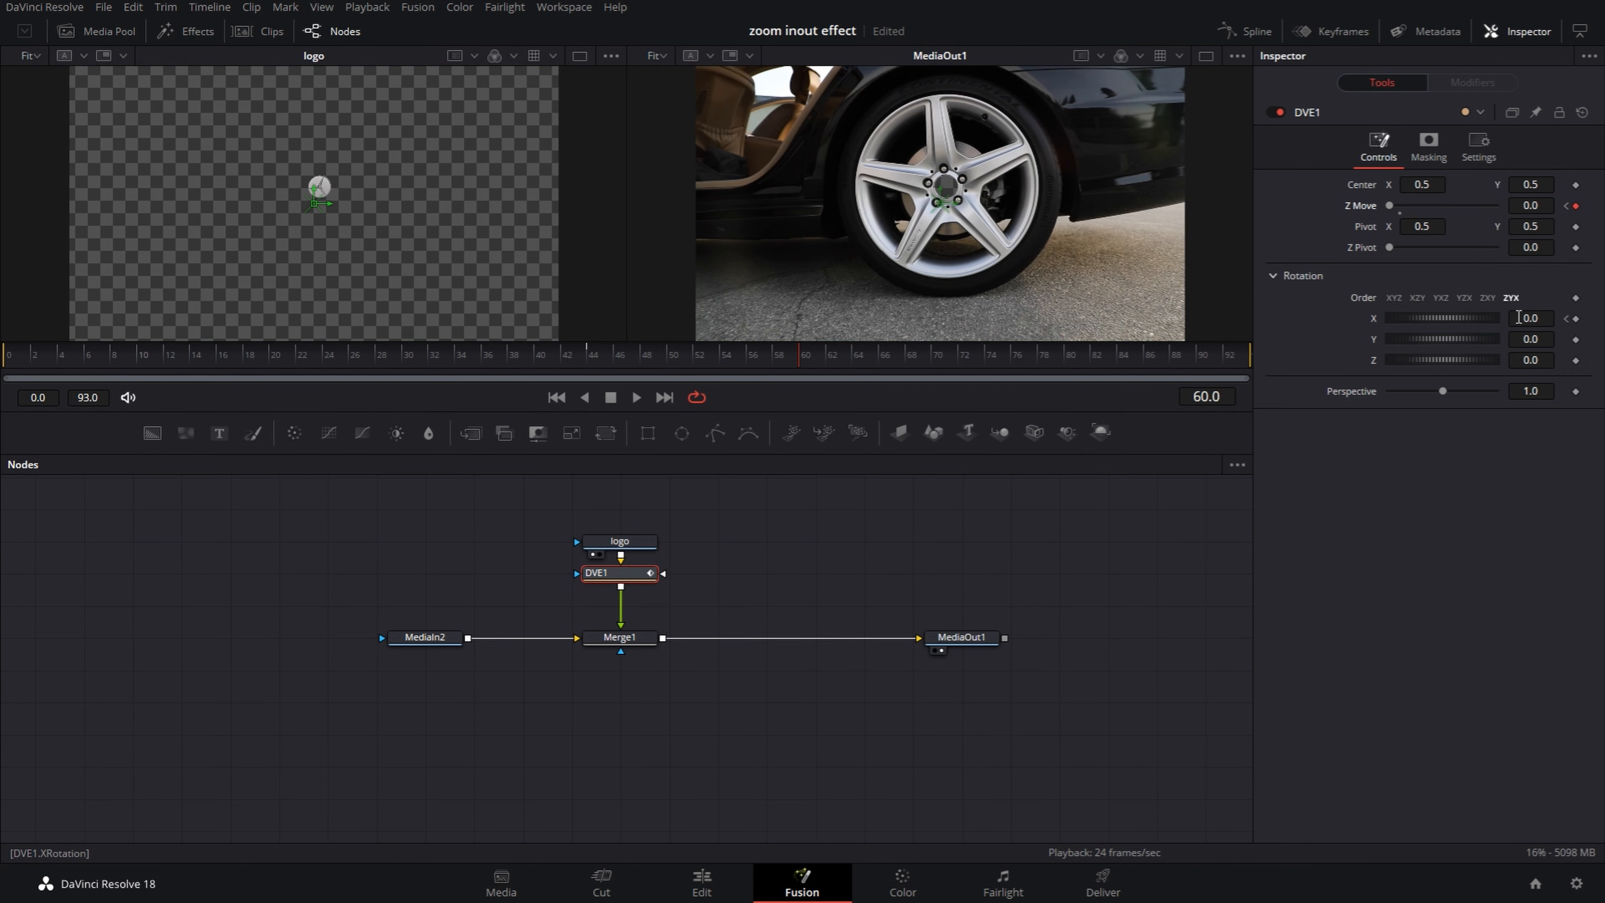
{"action": "left_click", "coordinate": [1533, 318]}
{"action": "type", "text": "360"}
{"action": "key", "text": "Return"}
Step: Check the emblem's spin at frame 52, set DVE1's pivot Y to 0.584 so it rotates about the hub, and replay the animation
{"action": "left_click_drag", "start_coordinate": [598, 360], "coordinate": [698, 360]}
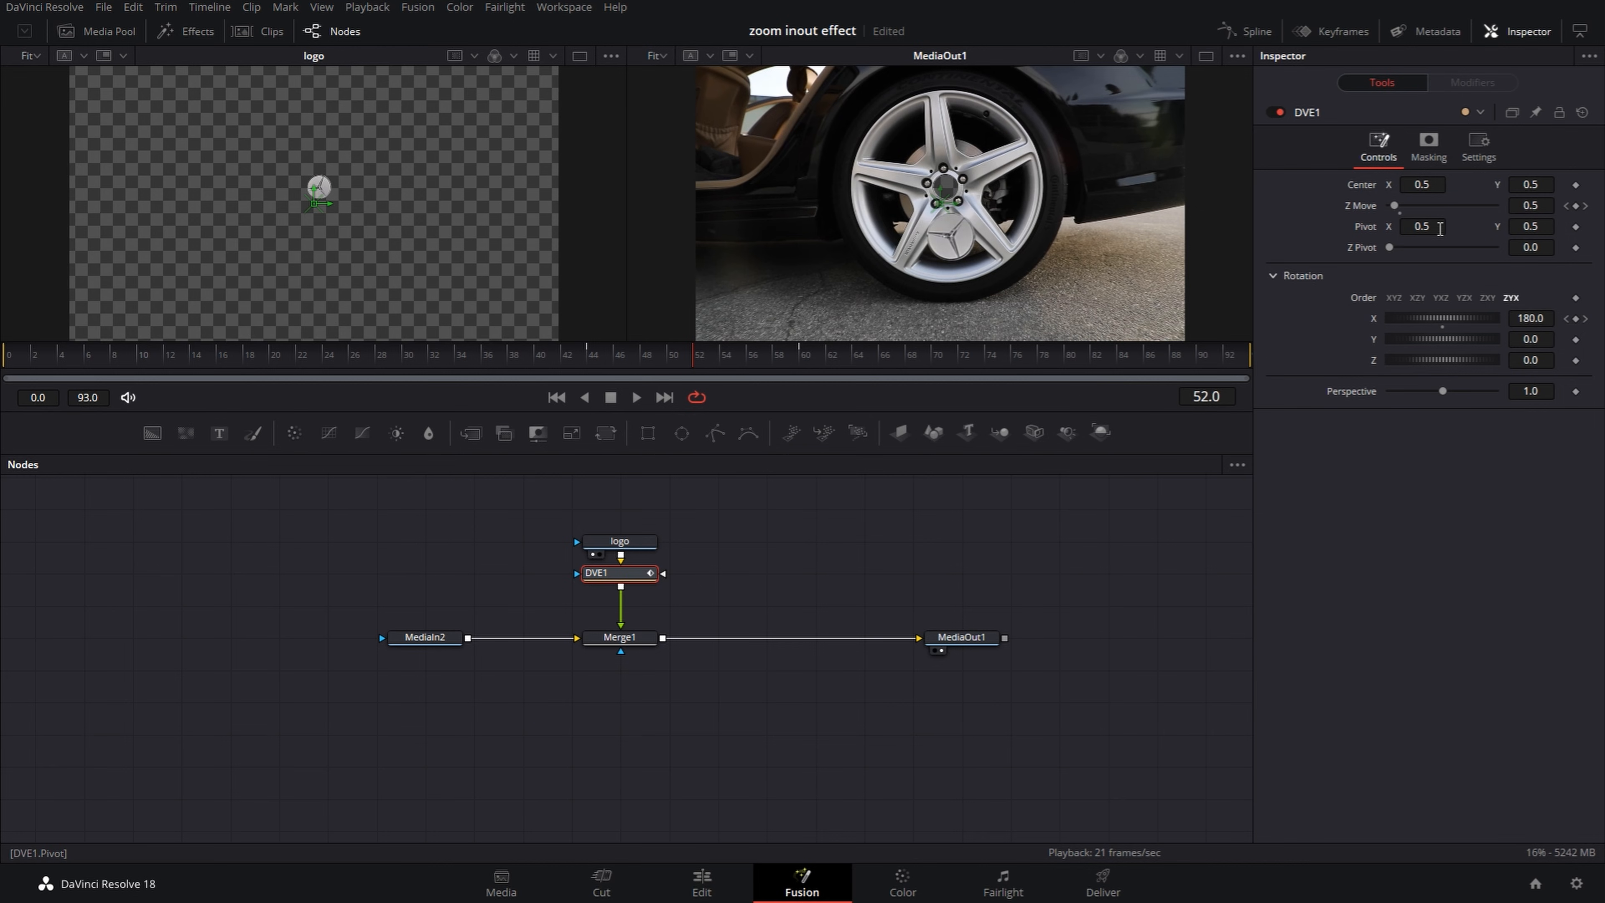
{"action": "left_click_drag", "start_coordinate": [1430, 225], "coordinate": [1561, 226]}
{"action": "double_click", "coordinate": [1386, 227]}
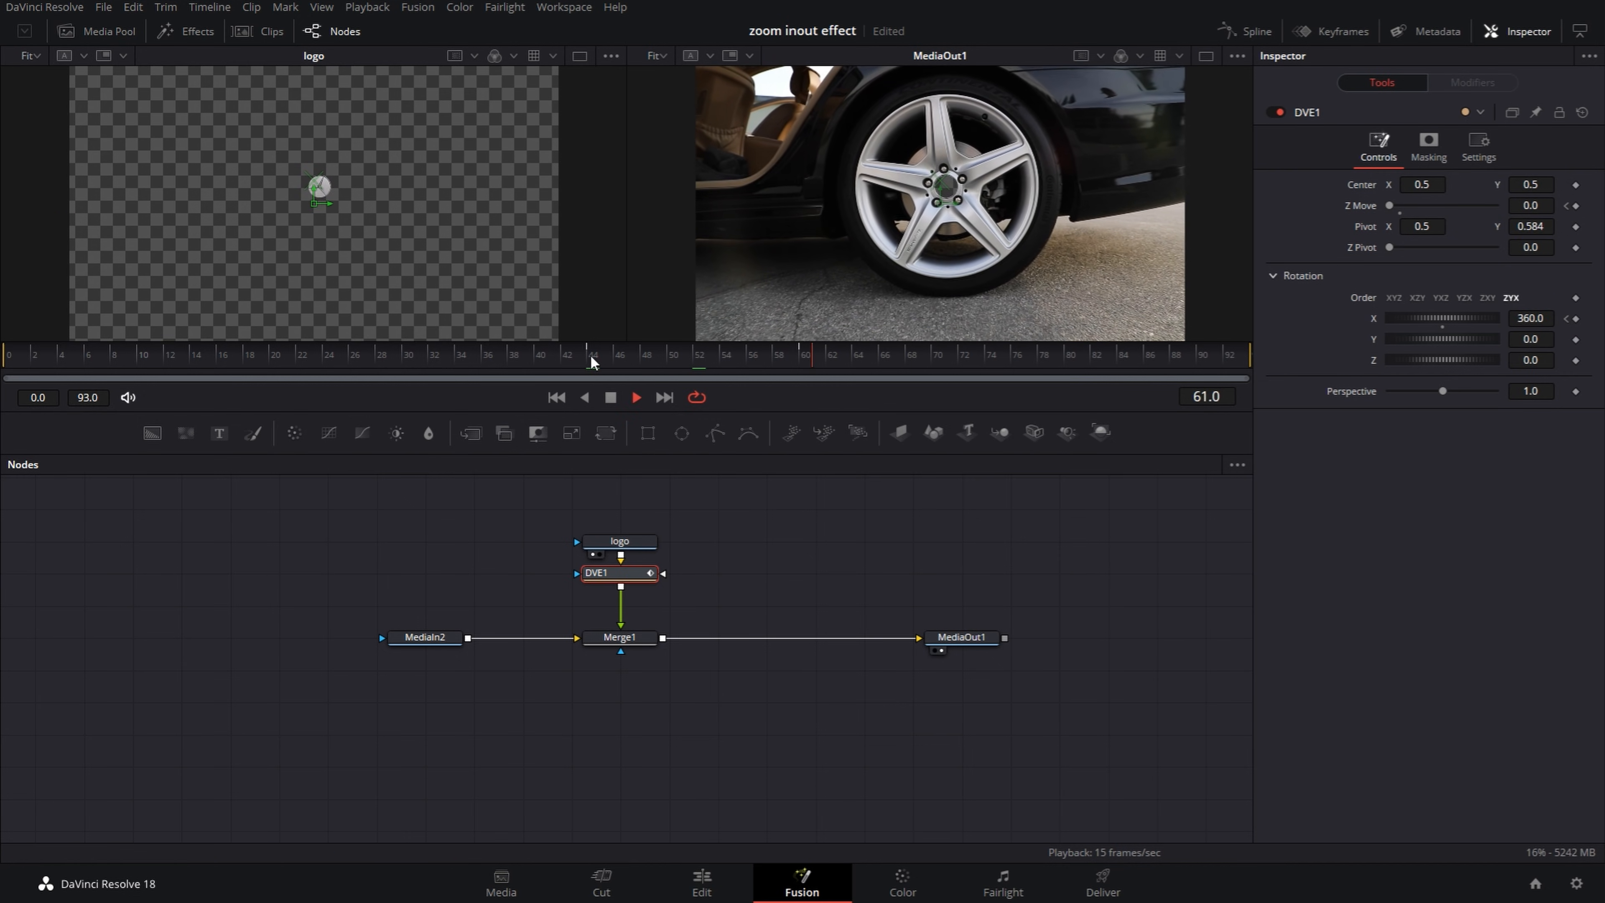
{"action": "left_click", "coordinate": [806, 358]}
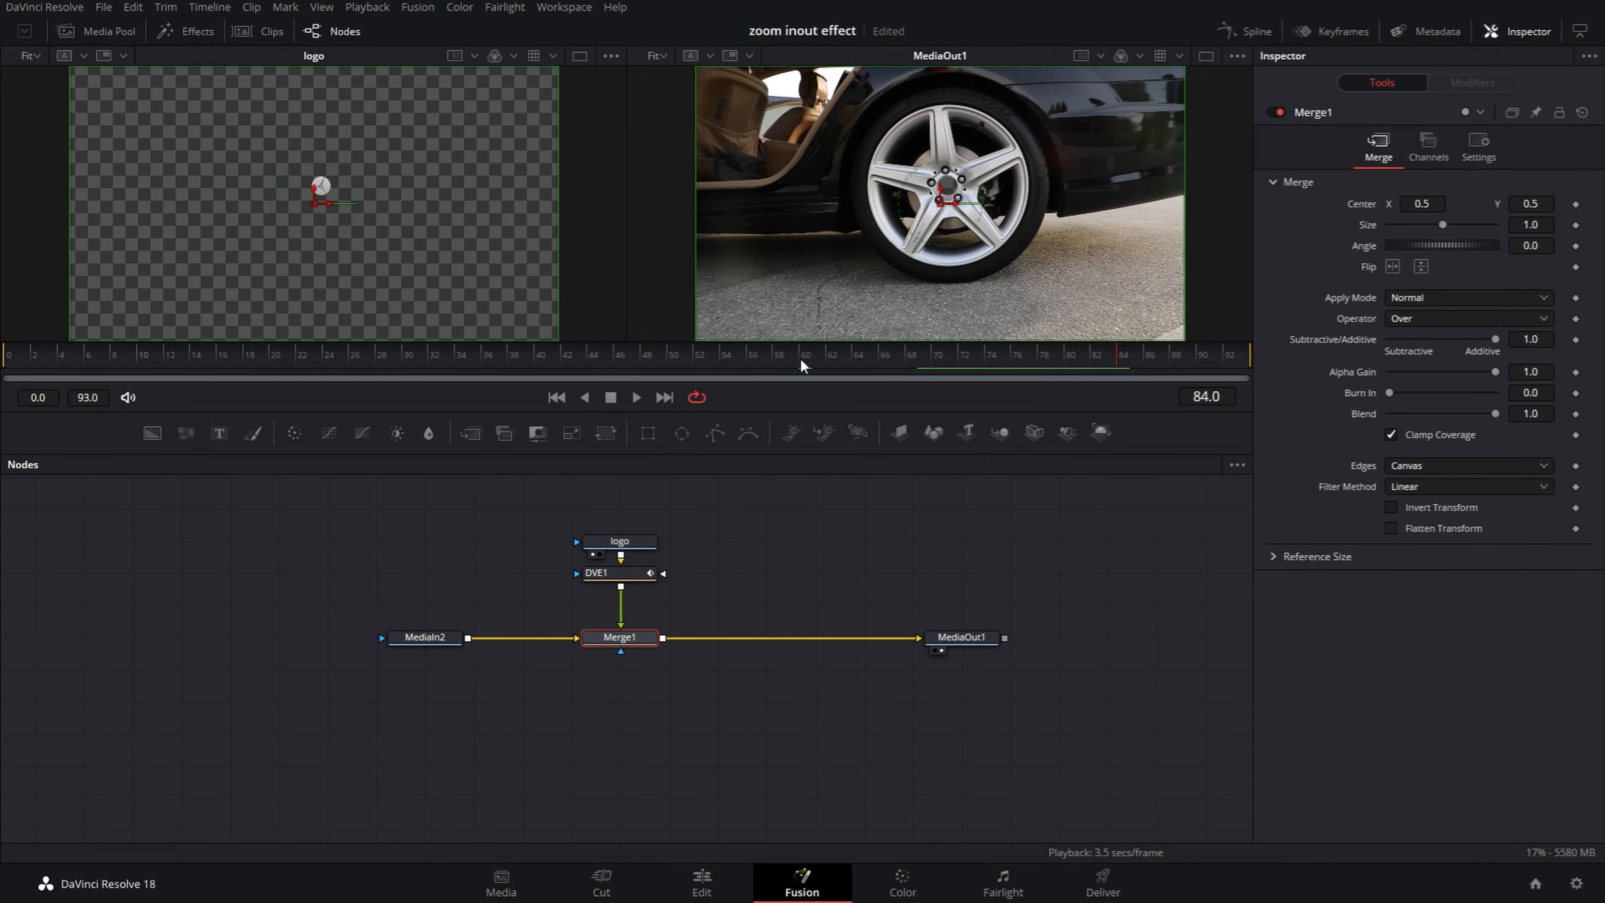
Step: Insert a Transform node after MediaIn2 and keyframe its Size at 1.0 on frame 60
{"action": "left_click", "coordinate": [800, 357]}
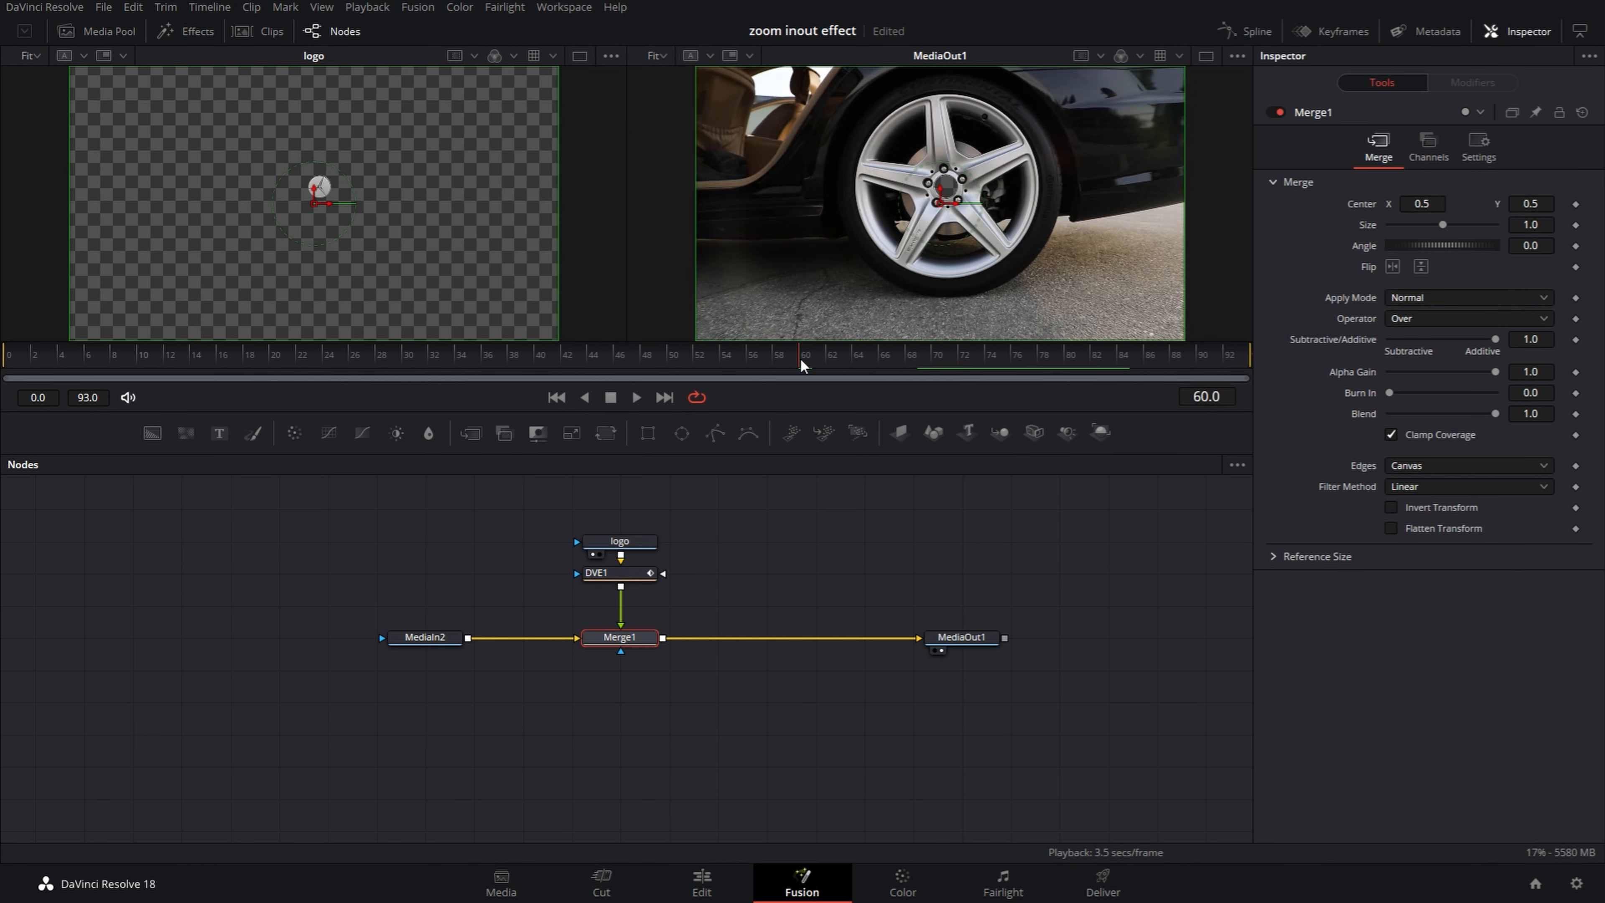
{"action": "left_click", "coordinate": [412, 637]}
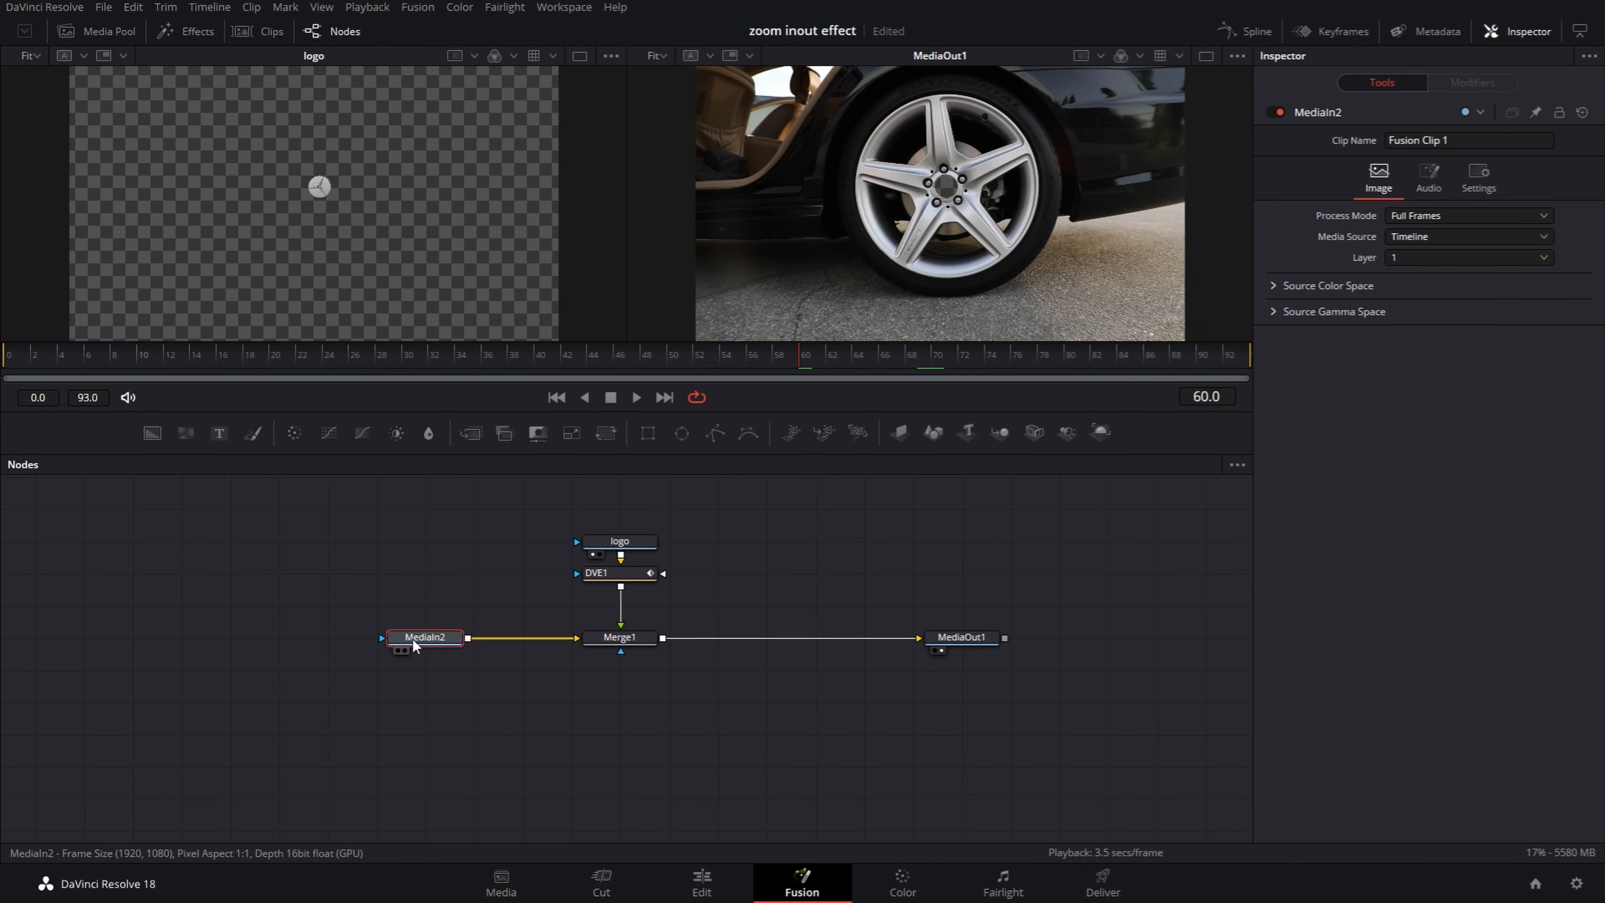
{"action": "left_click", "coordinate": [604, 433]}
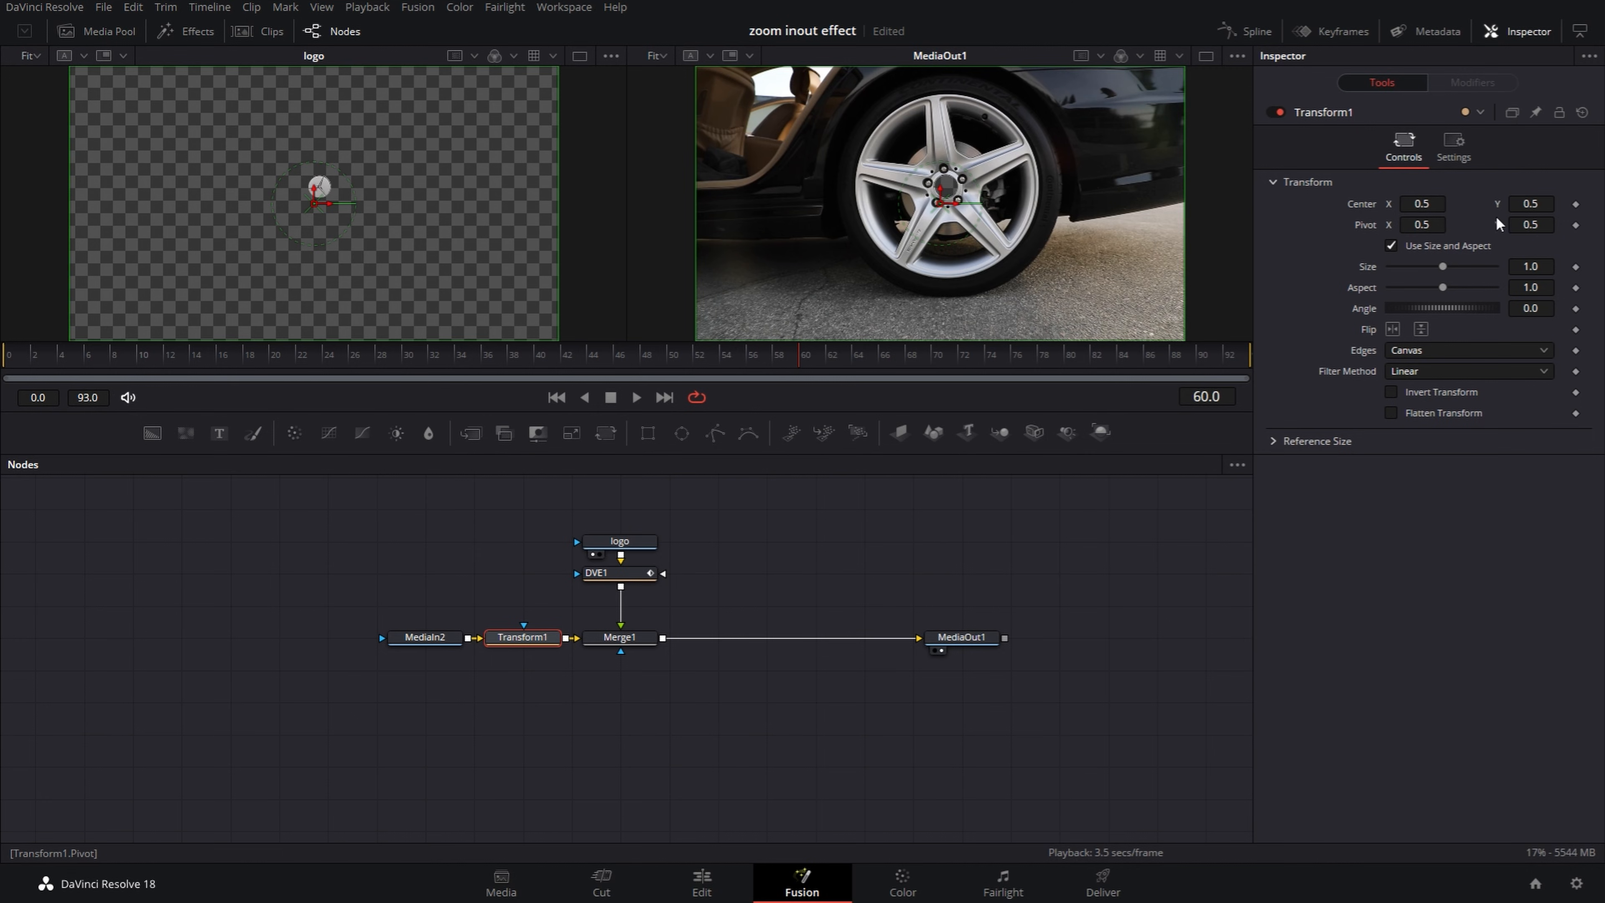
{"action": "left_click", "coordinate": [1575, 266]}
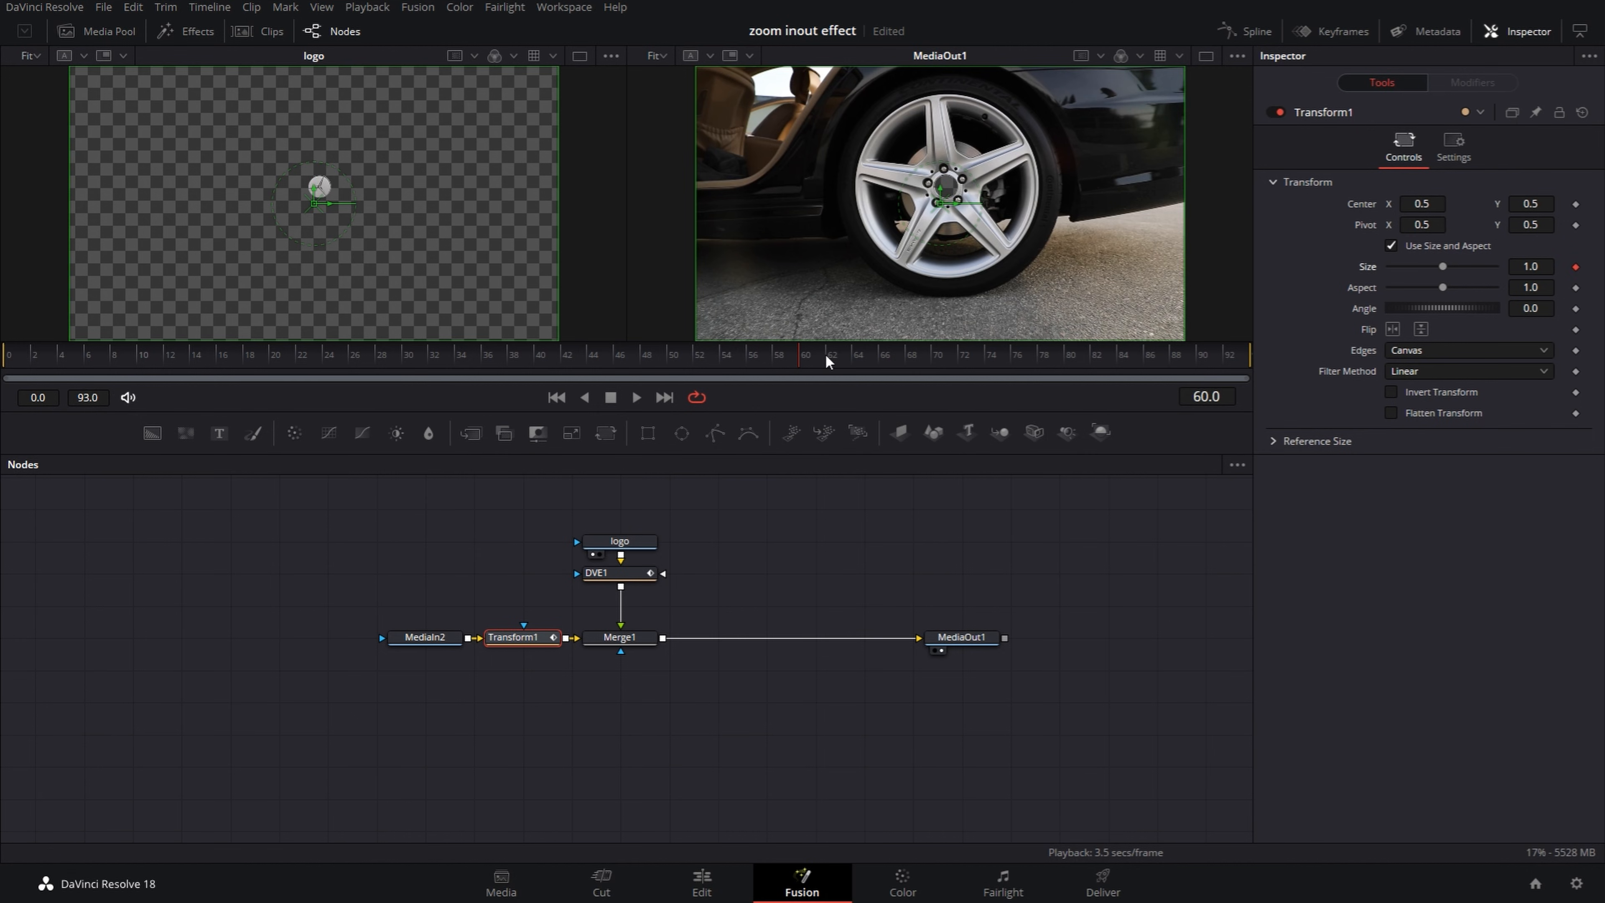
Step: Set Transform1's Size to 5.0 at frame 74 and center the zoom on the hub hole with pivot X 0.511, Y 0.566
{"action": "left_click", "coordinate": [989, 361]}
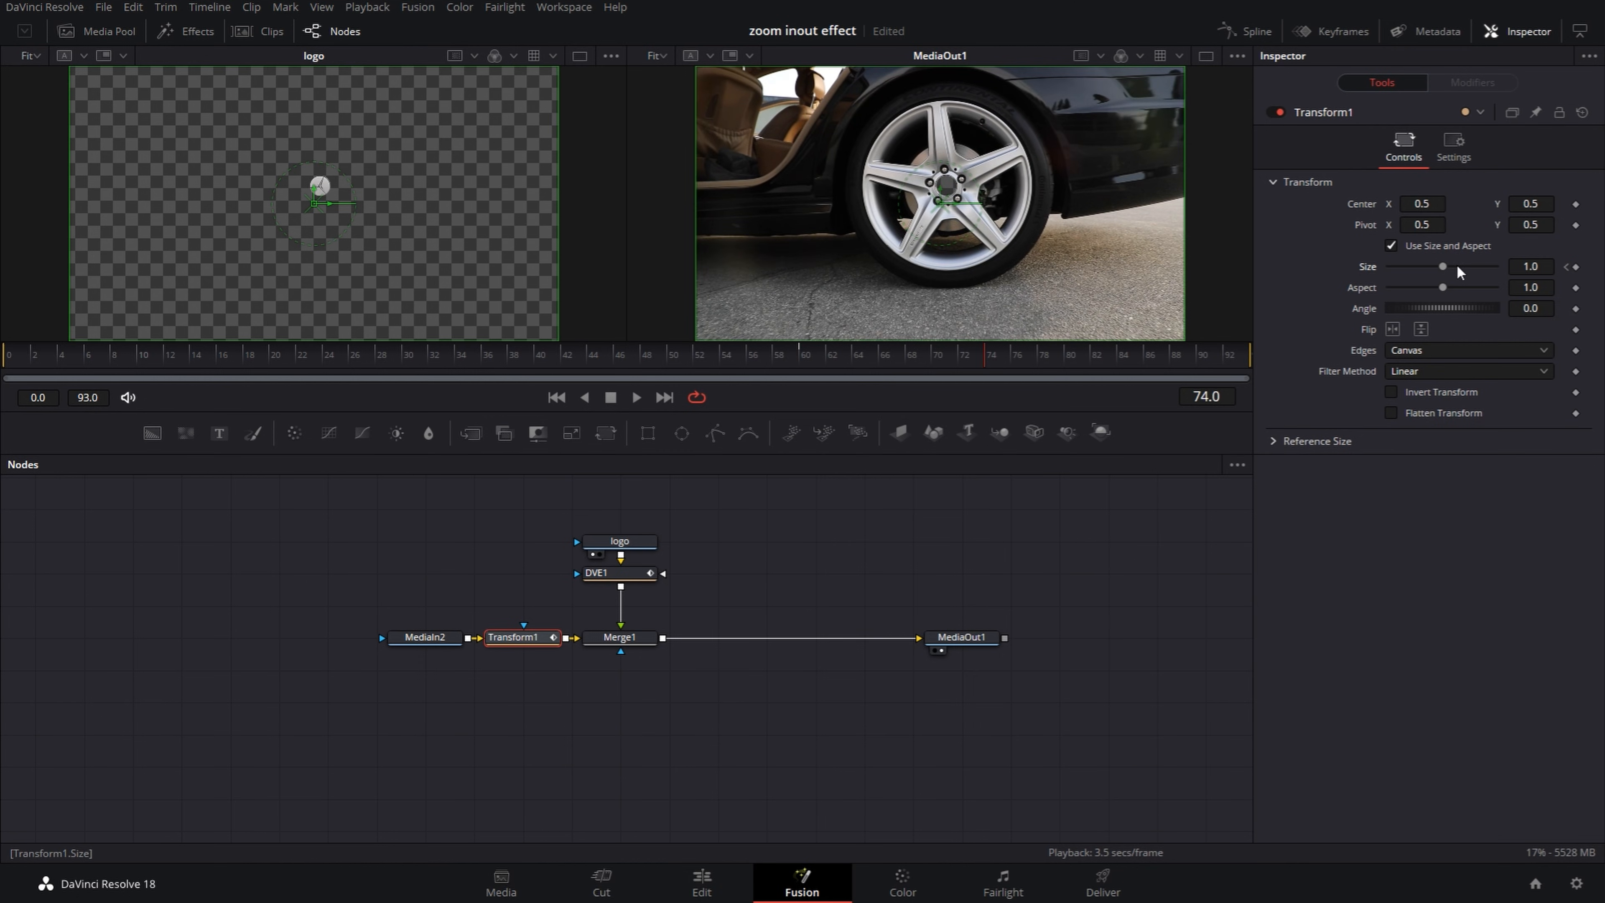
{"action": "left_click_drag", "start_coordinate": [1445, 266], "coordinate": [1547, 246]}
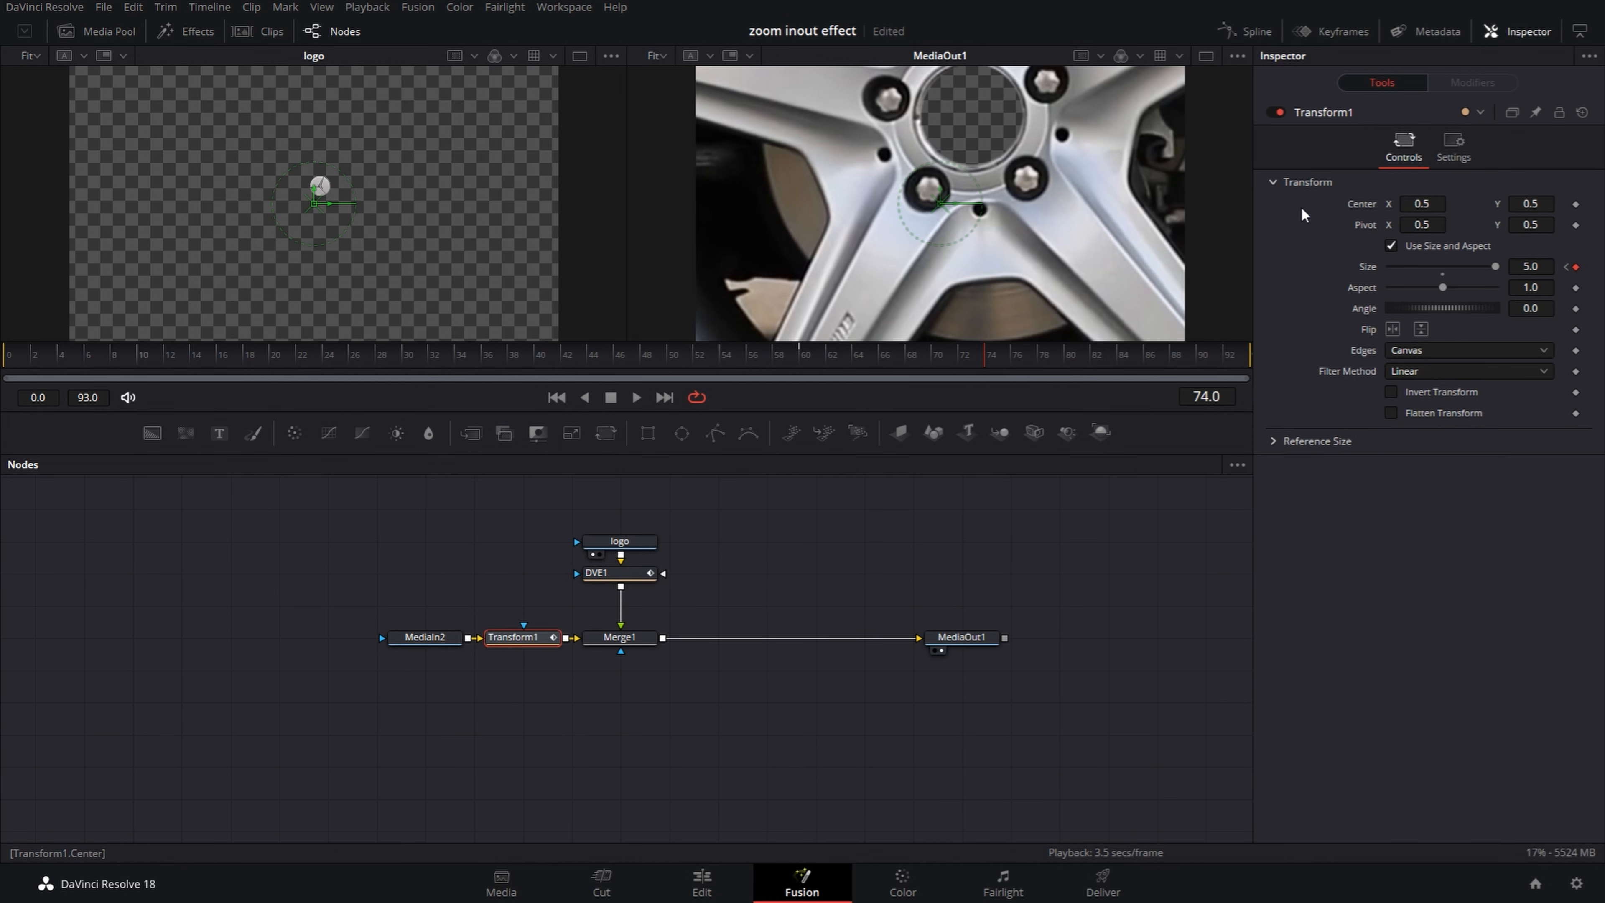
{"action": "left_click_drag", "start_coordinate": [1418, 227], "coordinate": [1567, 225]}
{"action": "left_click_drag", "start_coordinate": [947, 182], "coordinate": [946, 185]}
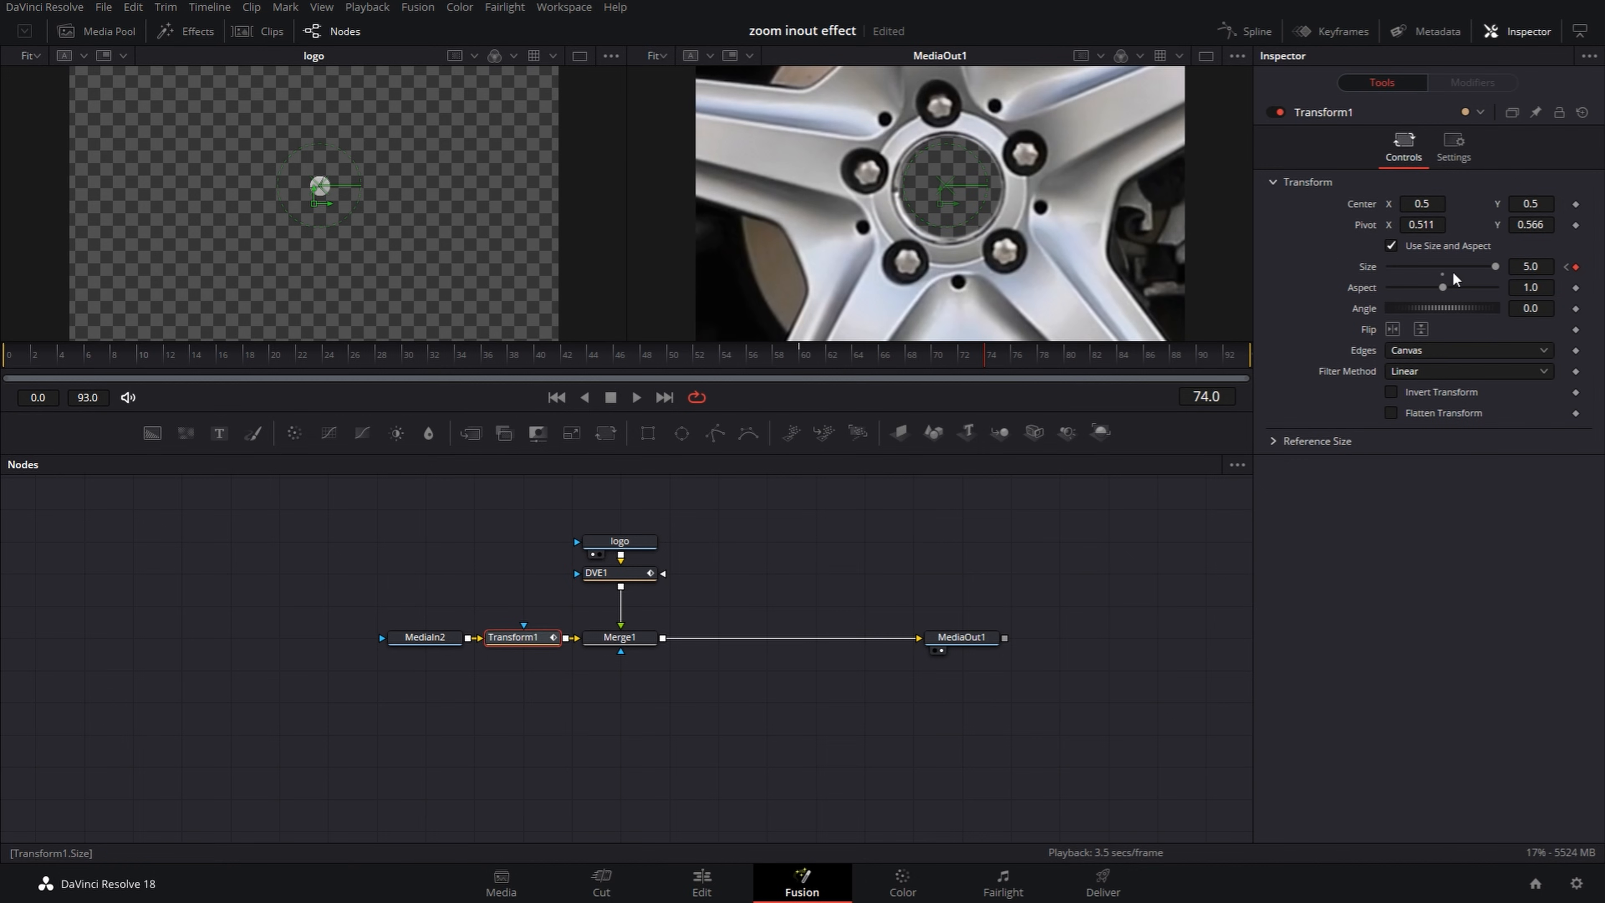
Step: Set Transform1's Size at frame 74 to 22, raise it further to 33, and play the zoom from frame 47
{"action": "left_click", "coordinate": [1536, 266]}
{"action": "type", "text": "22"}
{"action": "key", "text": "Tab"}
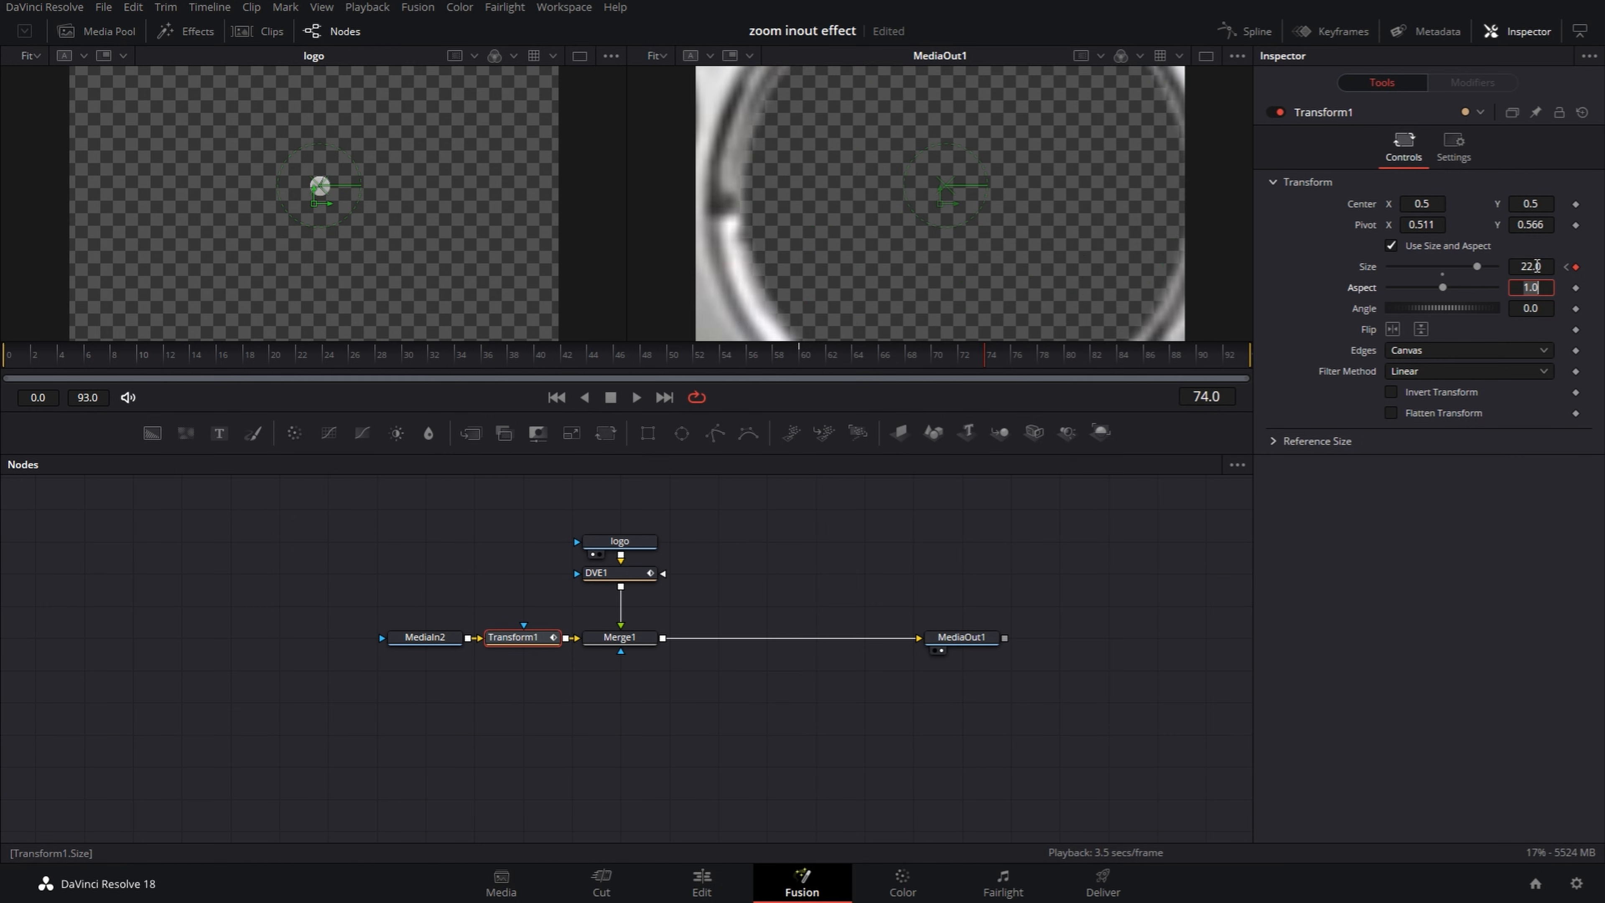
{"action": "left_click", "coordinate": [1536, 266]}
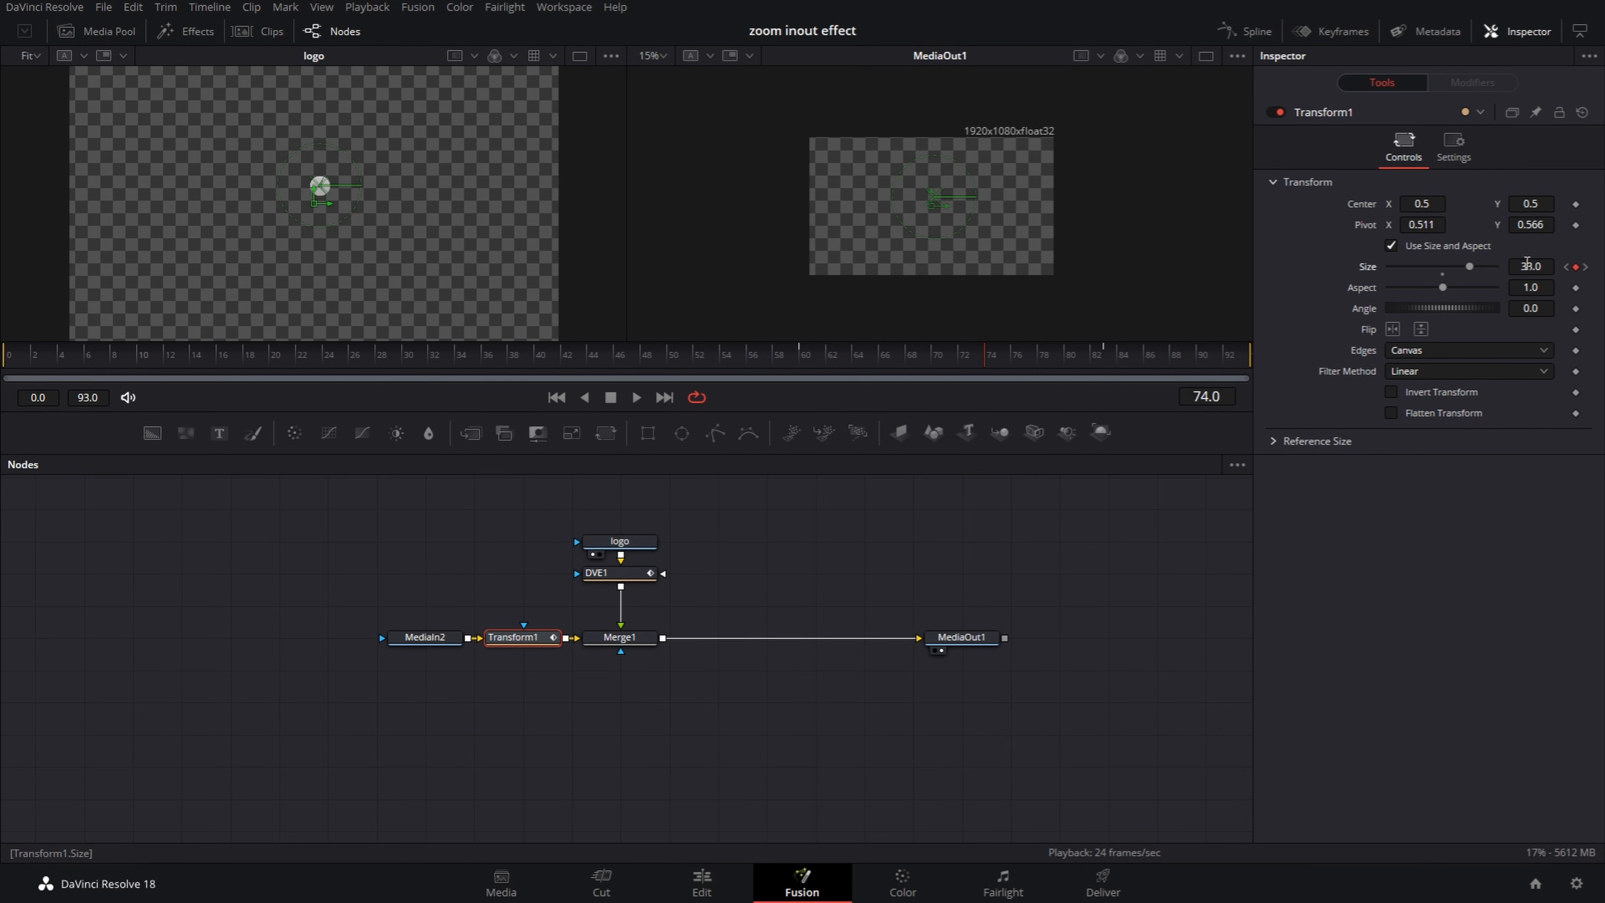
{"action": "left_click", "coordinate": [637, 359]}
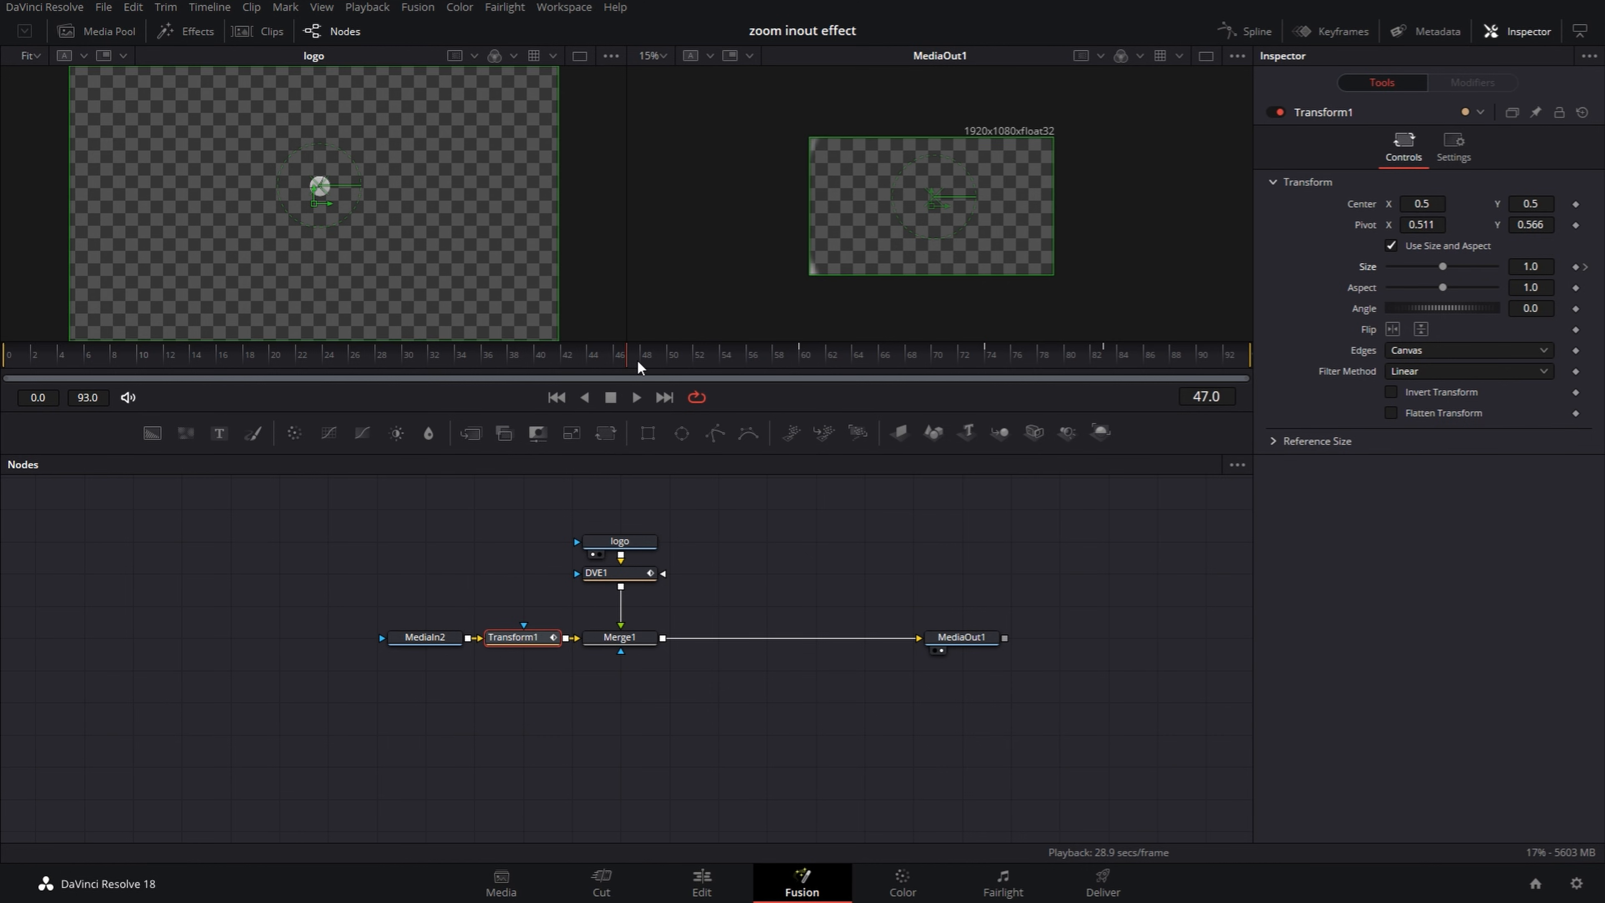
{"action": "key", "text": "space"}
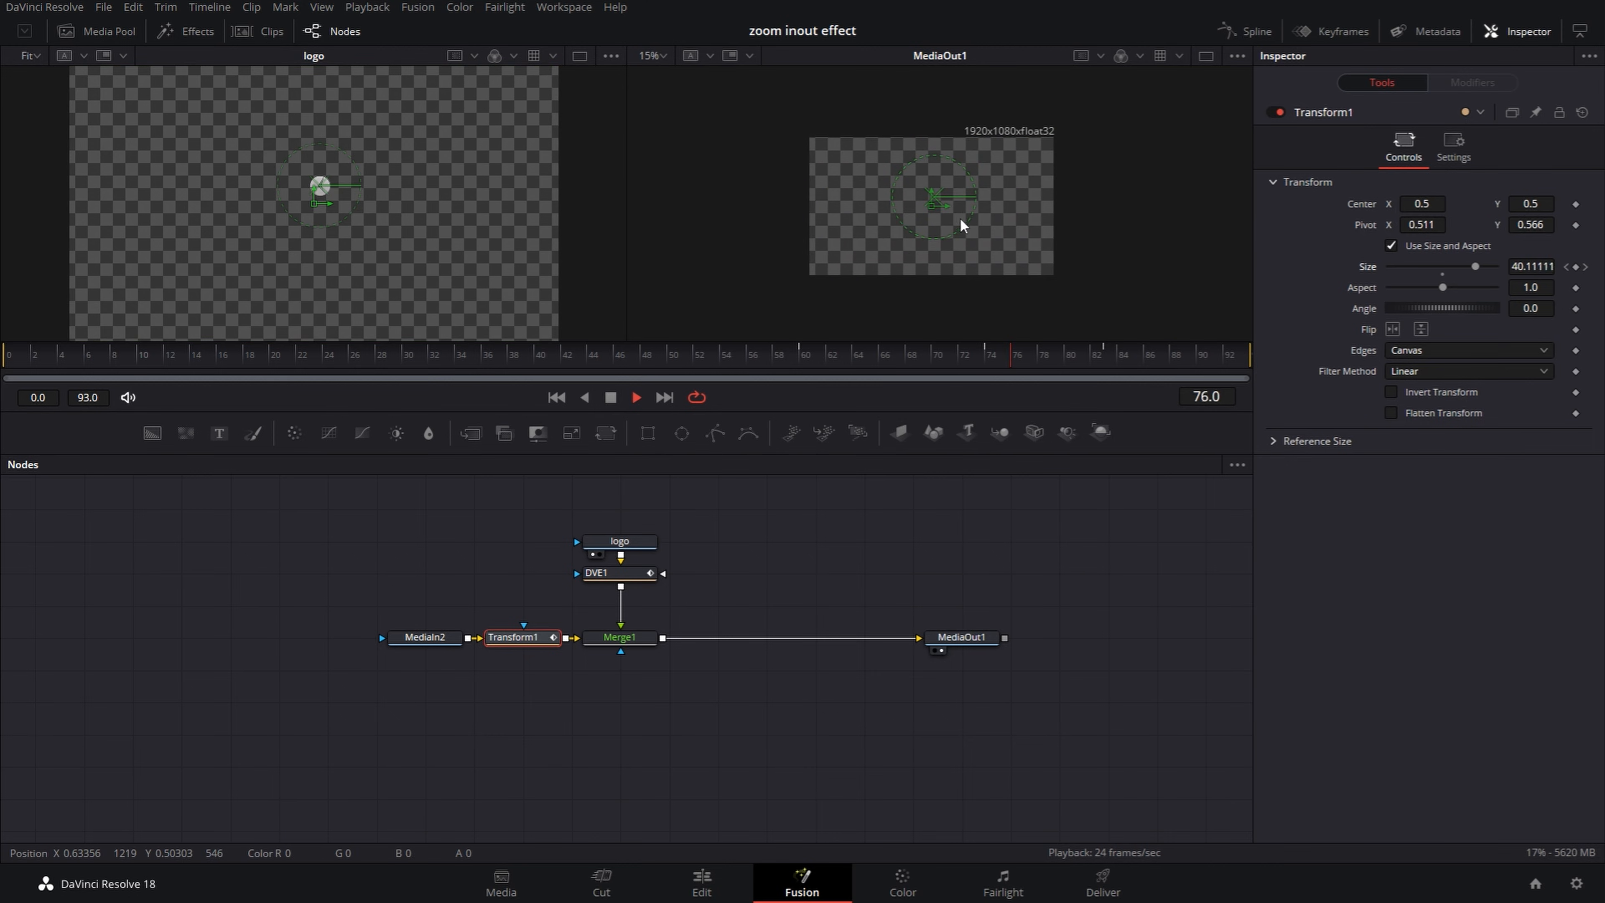
{"action": "key", "text": "space"}
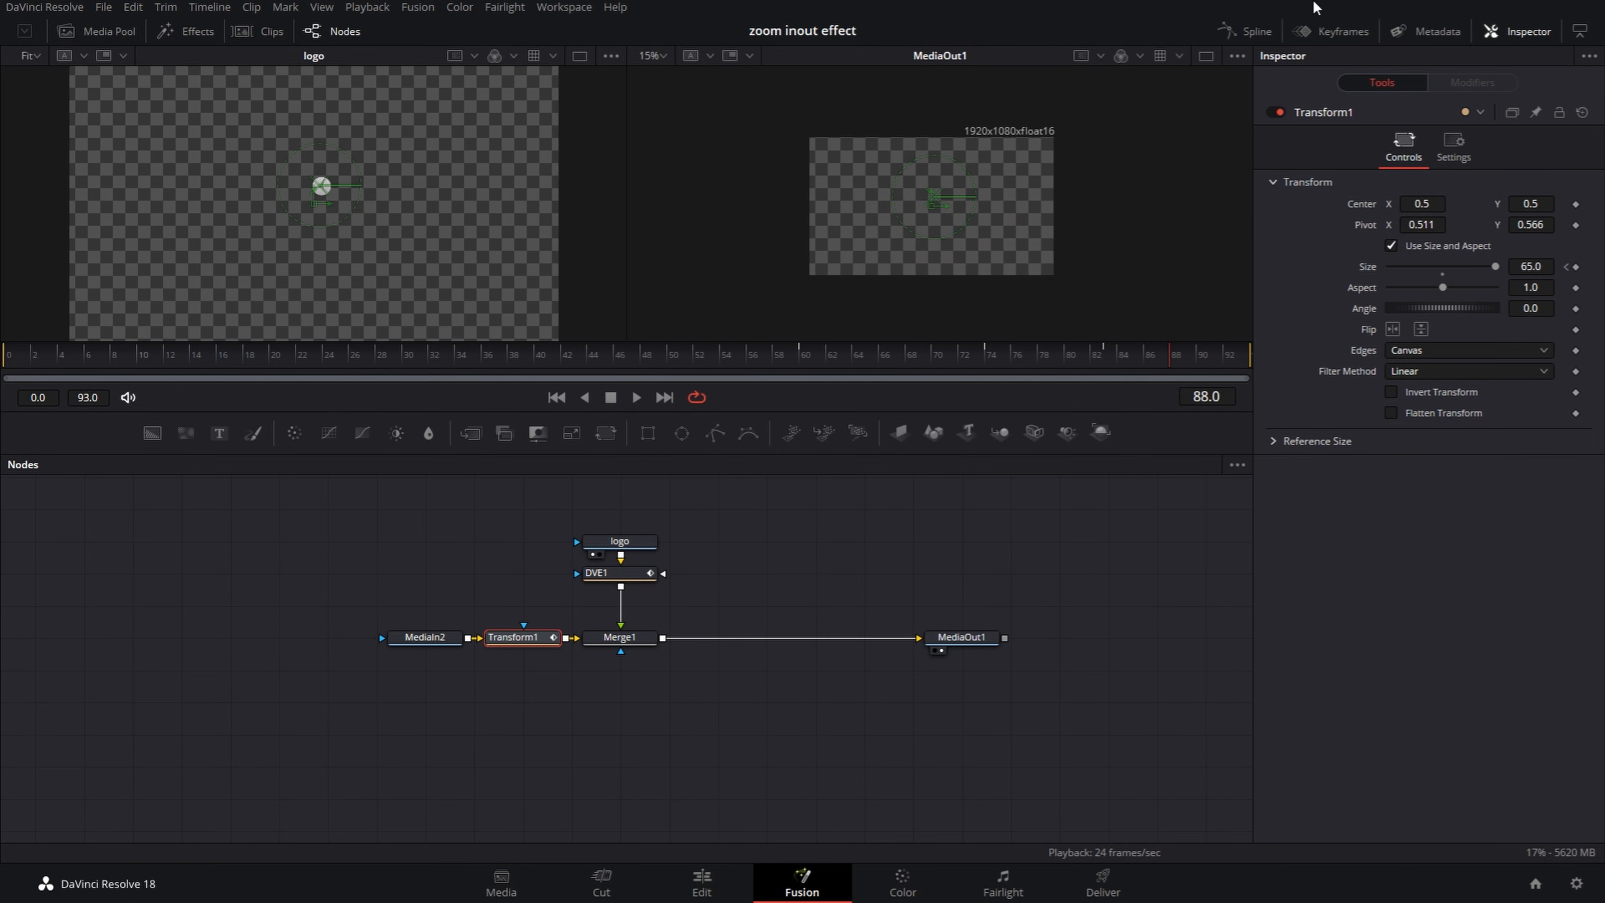
Step: Show Transform1's Size curve in the Spline editor, fit it, and ease all its keyframes with flat handles
{"action": "left_click", "coordinate": [1243, 31]}
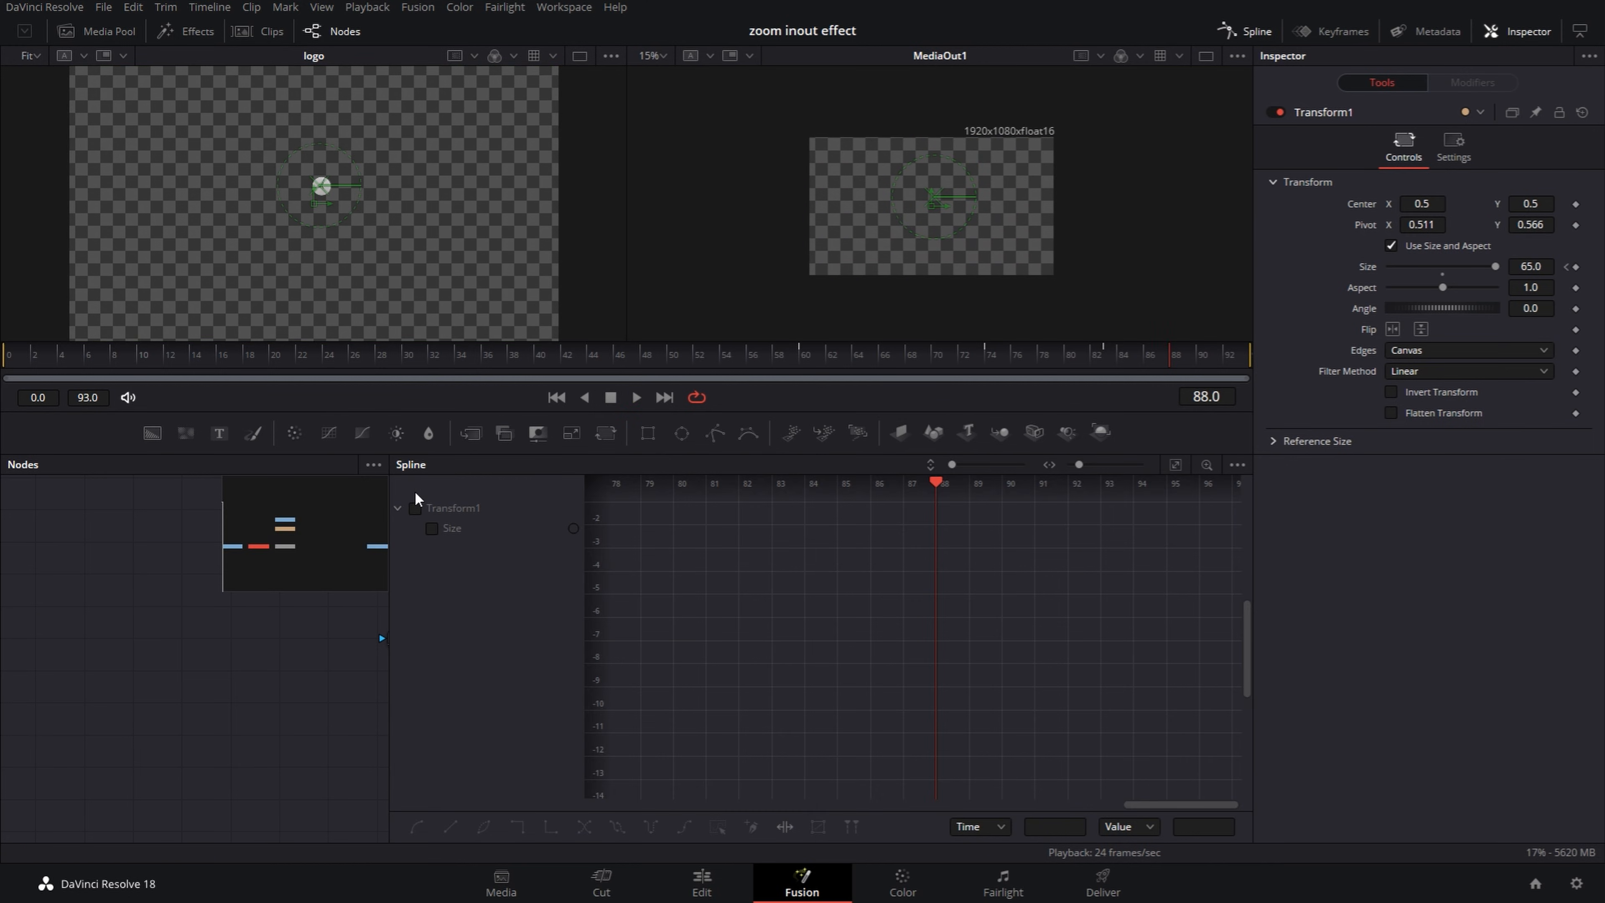
{"action": "left_click", "coordinate": [414, 508]}
{"action": "left_click", "coordinate": [1176, 465]}
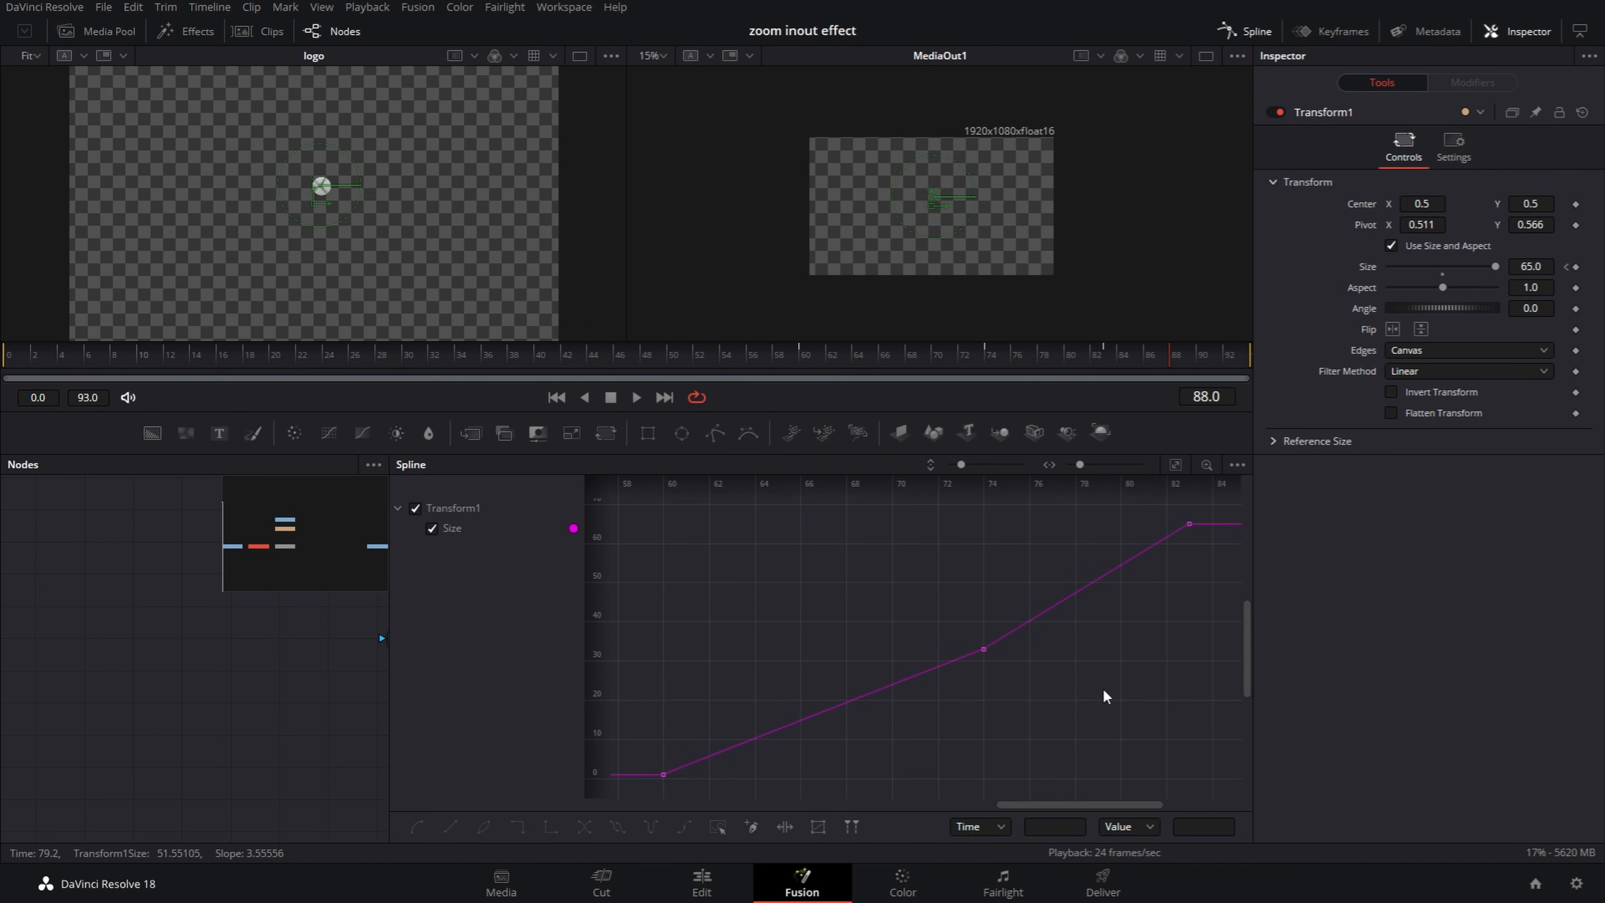
{"action": "left_click", "coordinate": [719, 827]}
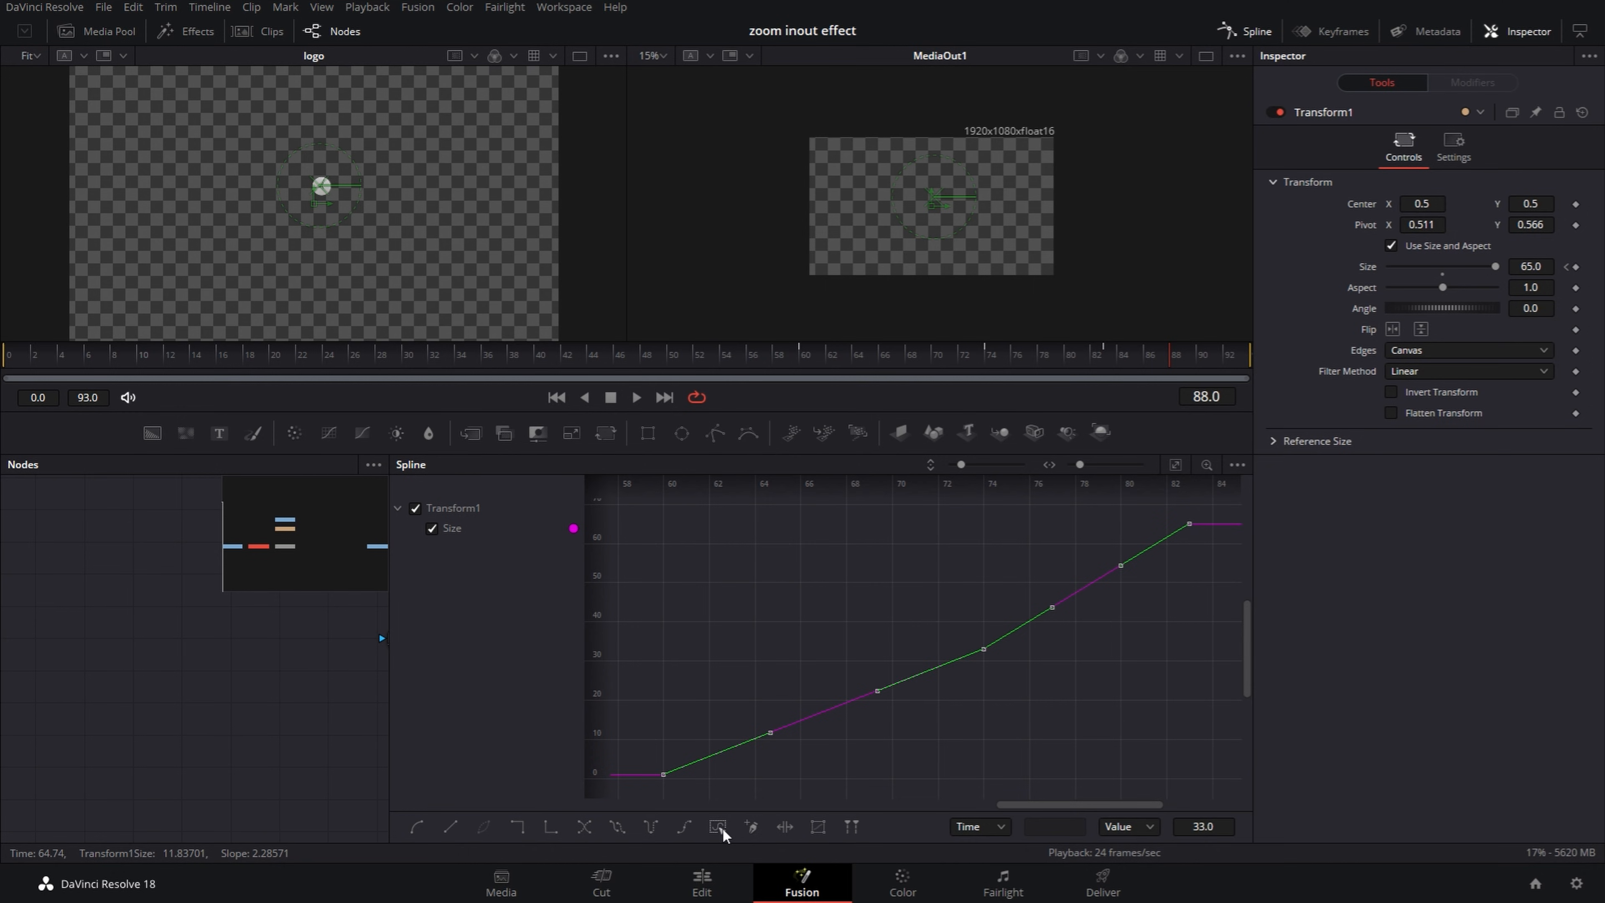
{"action": "left_click", "coordinate": [718, 827]}
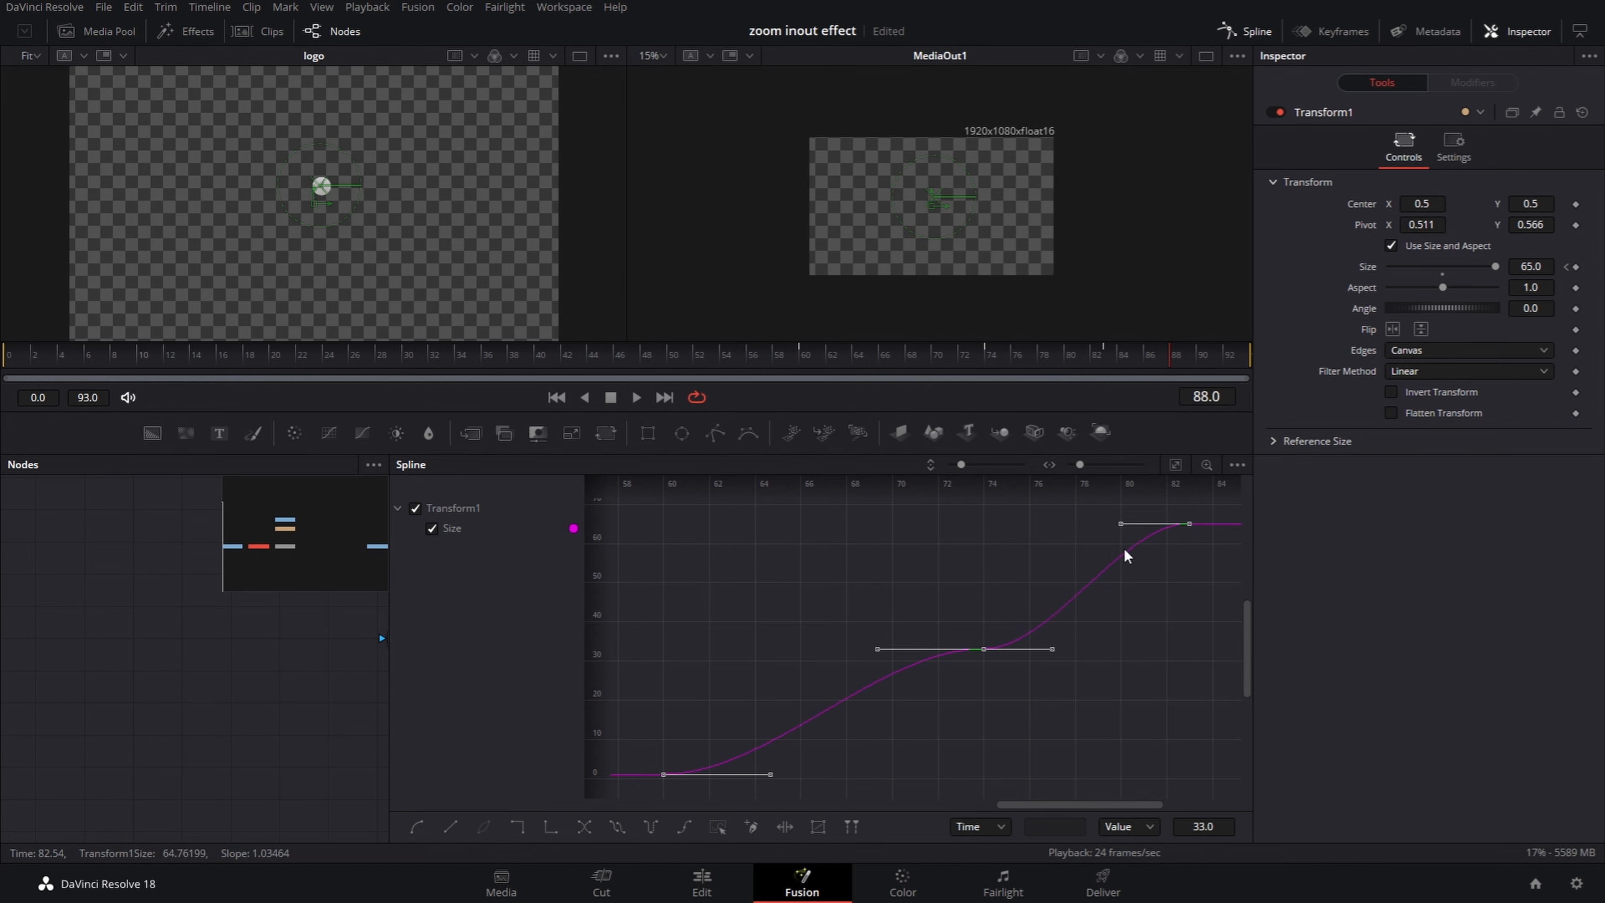
{"action": "left_click", "coordinate": [1106, 361]}
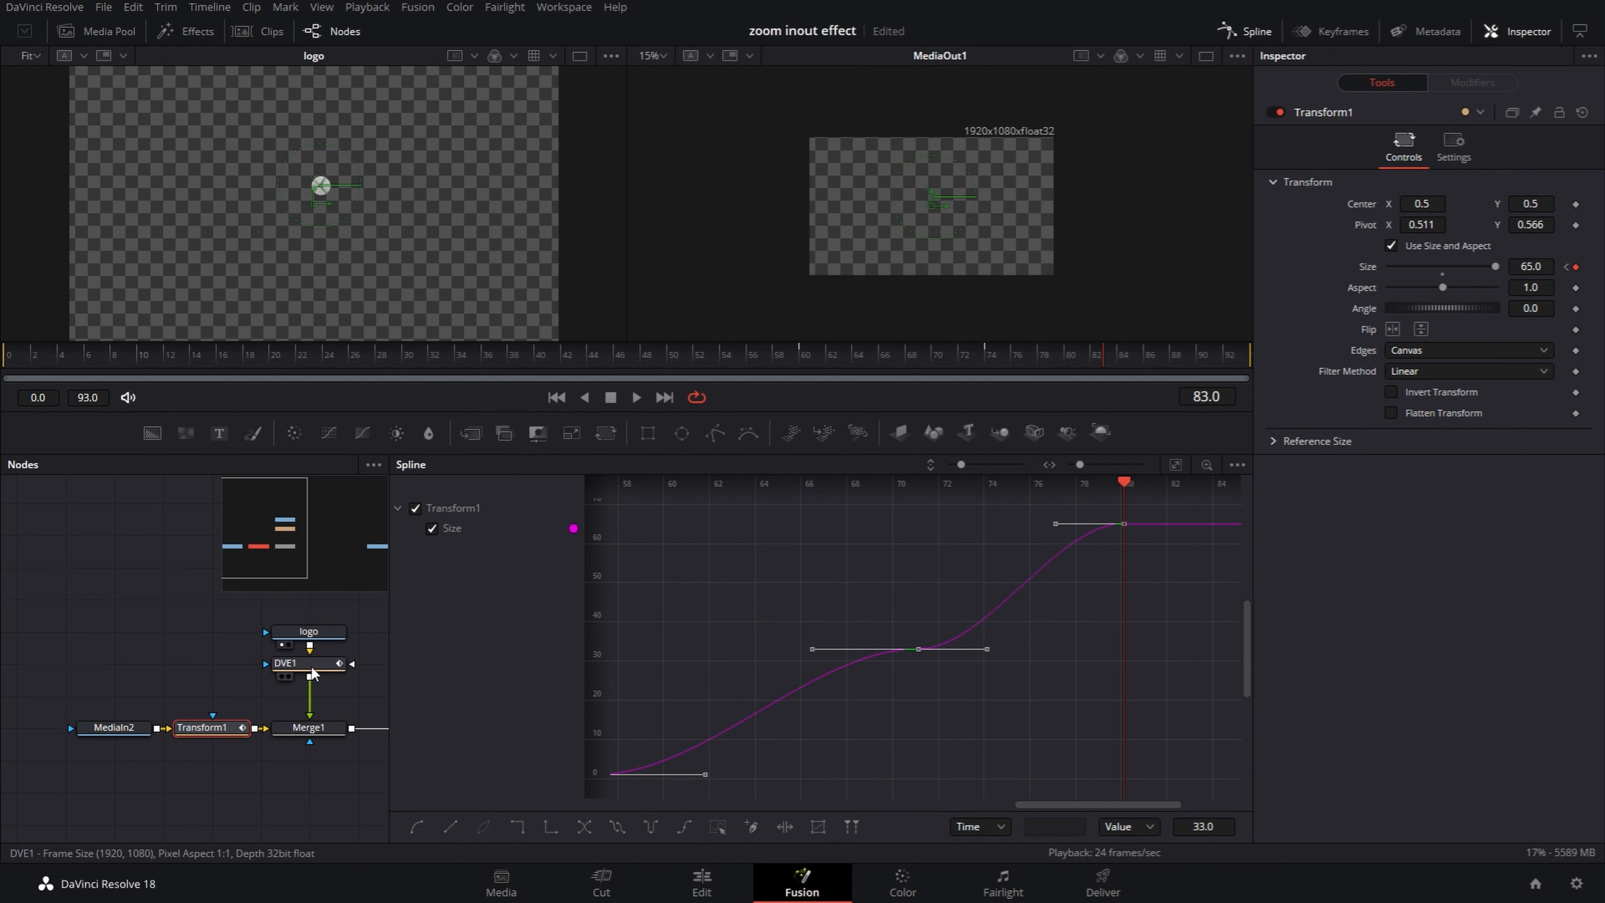
Step: Apply In Cubic easing to all of DVE1's Z Move and X Rotation keyframes, play the result back, and close the Spline editor
{"action": "left_click", "coordinate": [313, 667]}
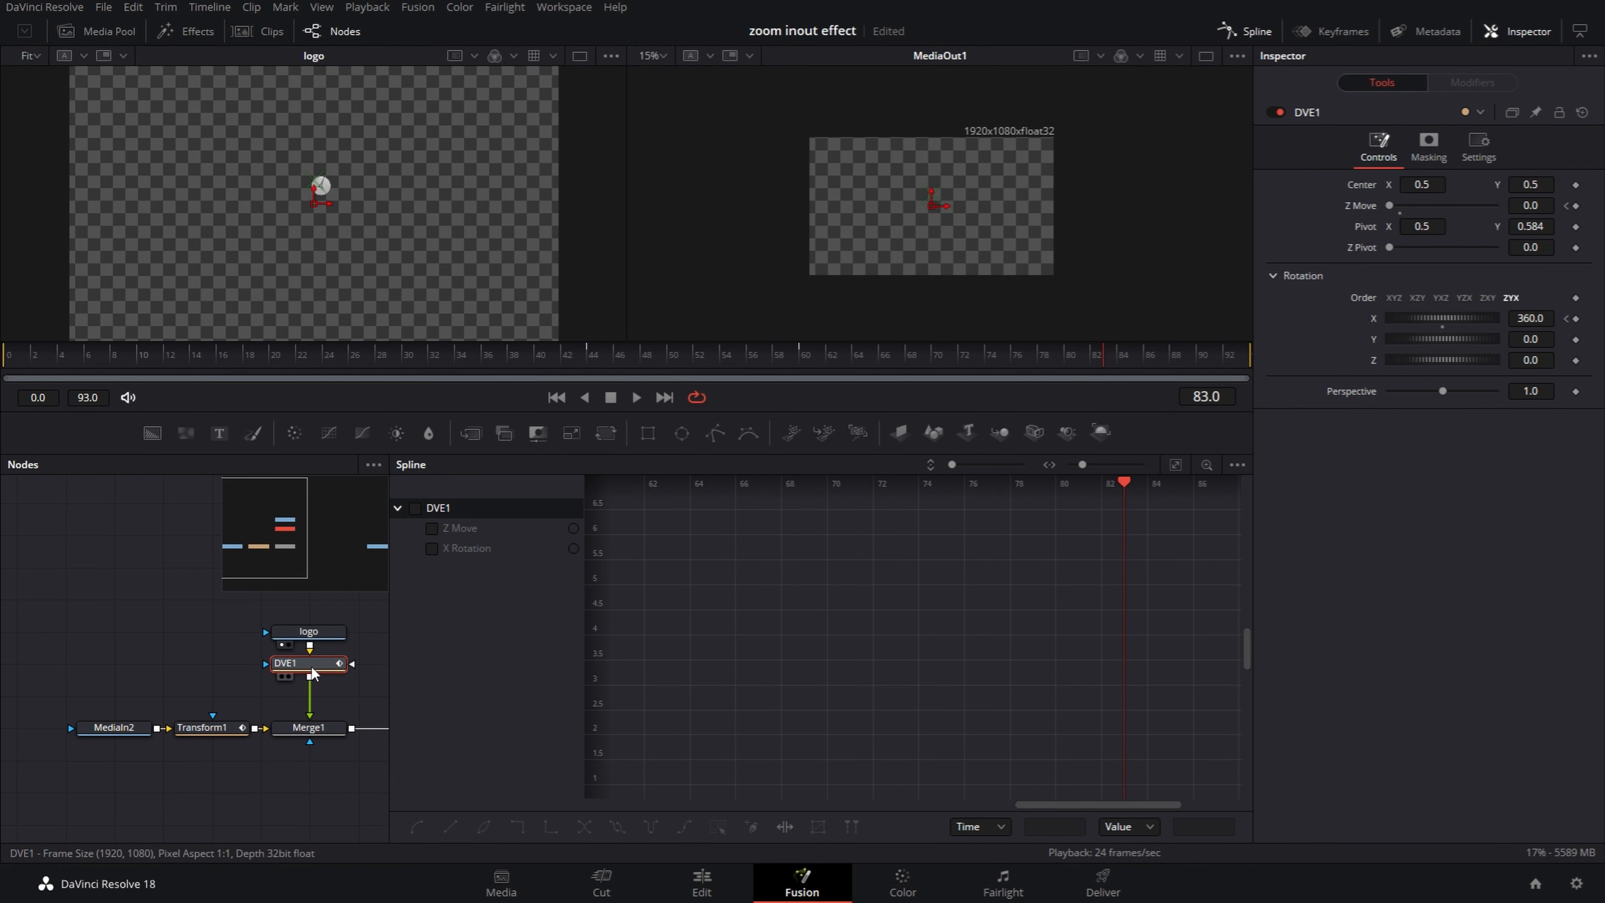
{"action": "left_click", "coordinate": [415, 506]}
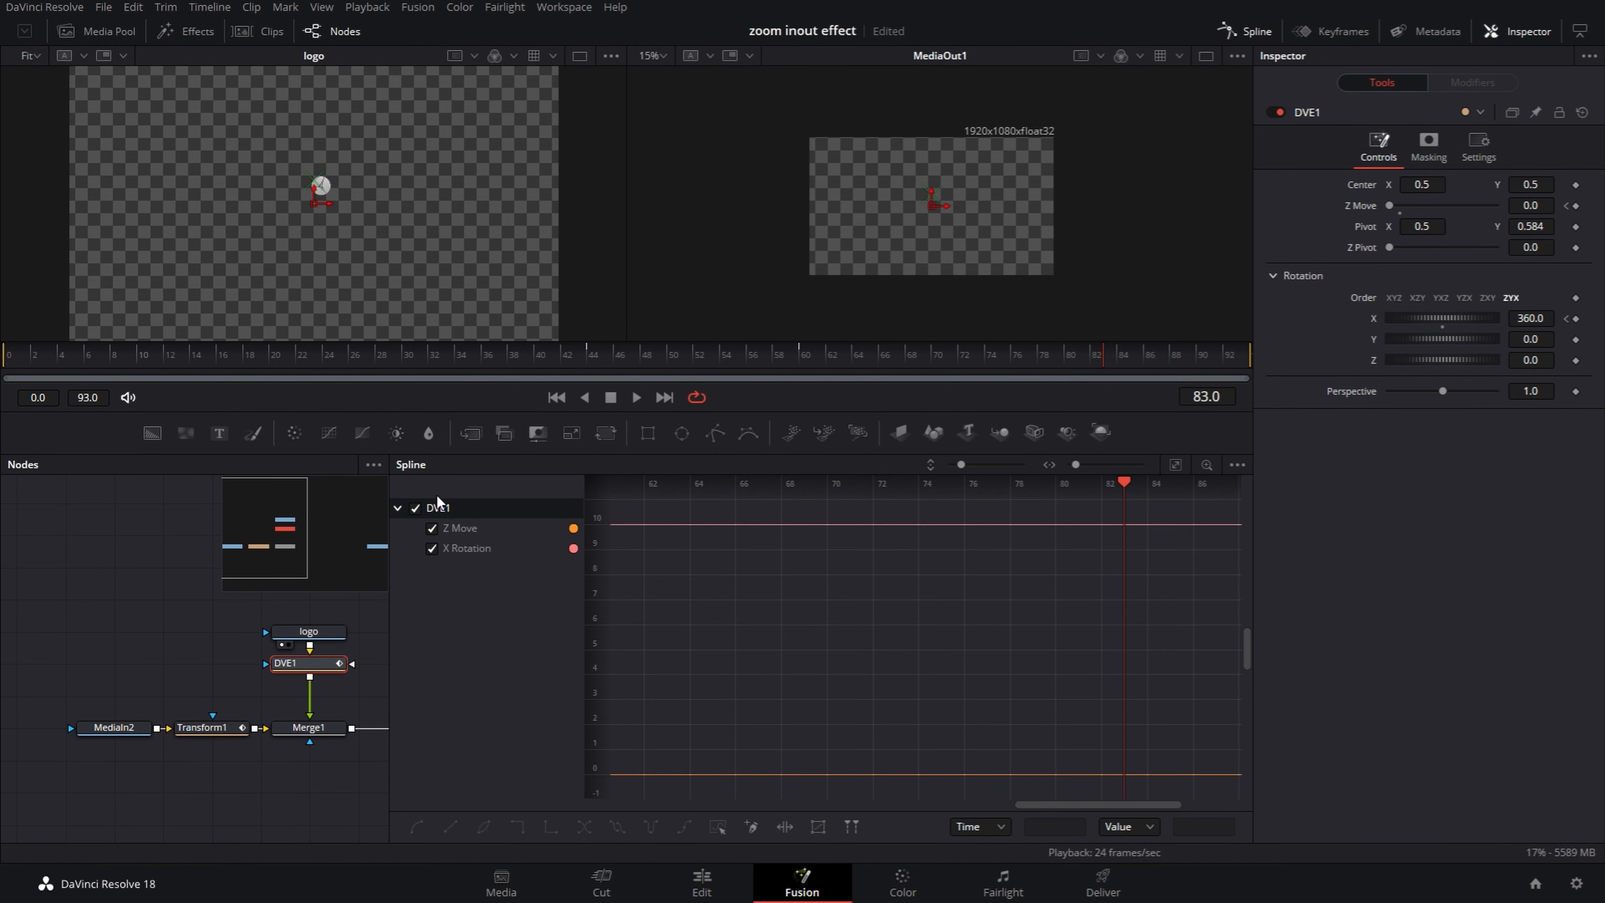
{"action": "left_click", "coordinate": [1173, 465]}
{"action": "left_click", "coordinate": [711, 822]}
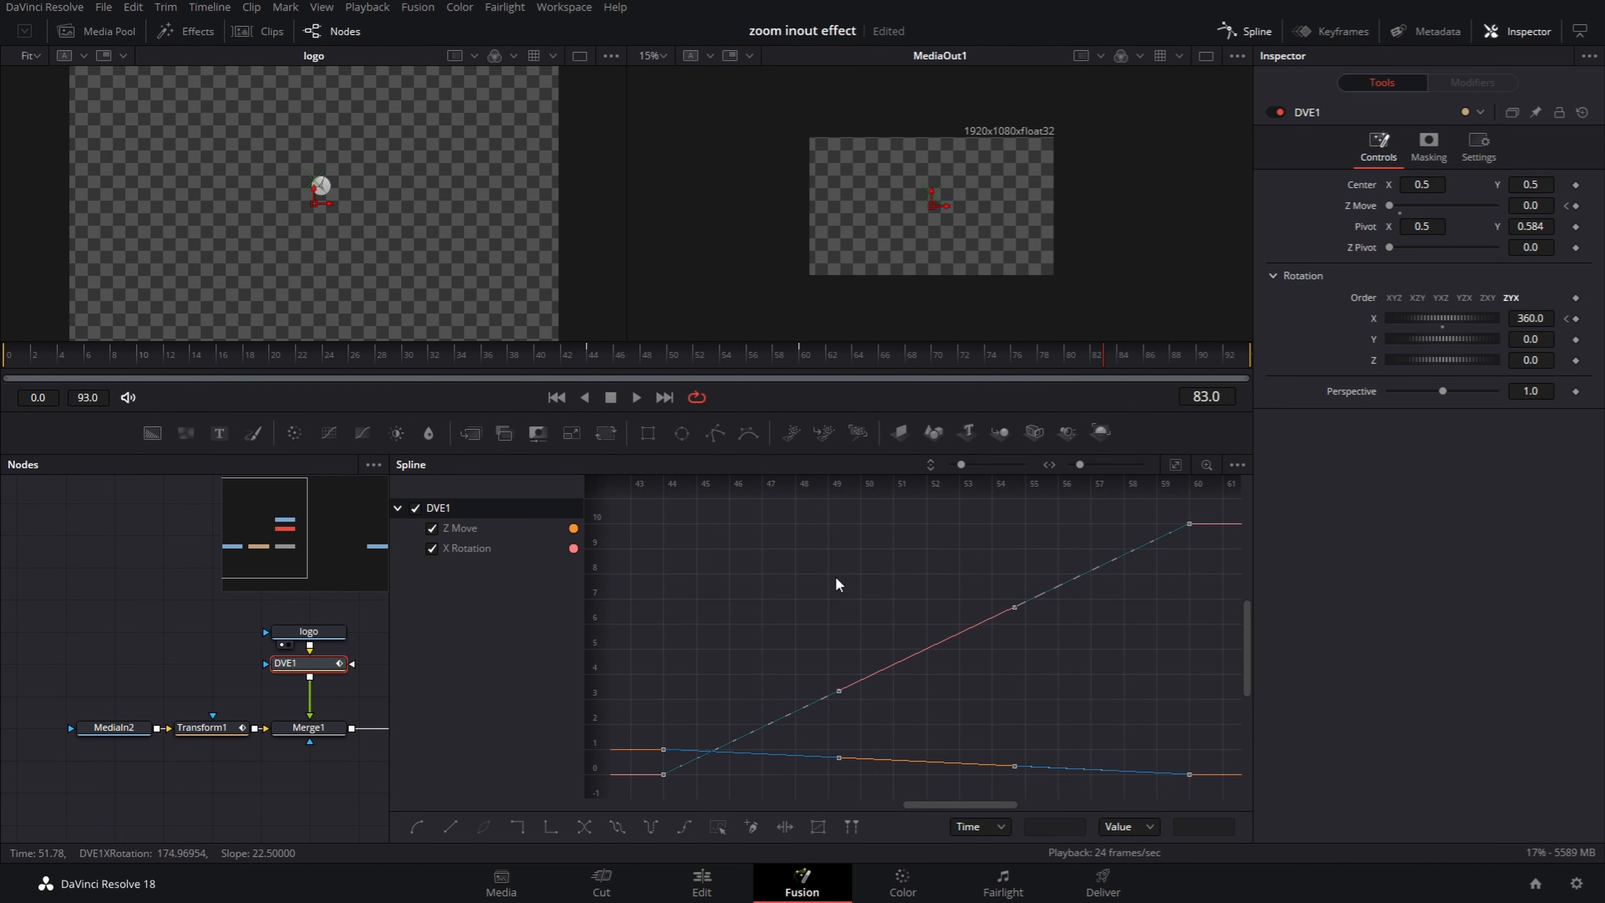
{"action": "right_click", "coordinate": [776, 613]}
{"action": "mouse_move", "coordinate": [867, 362]}
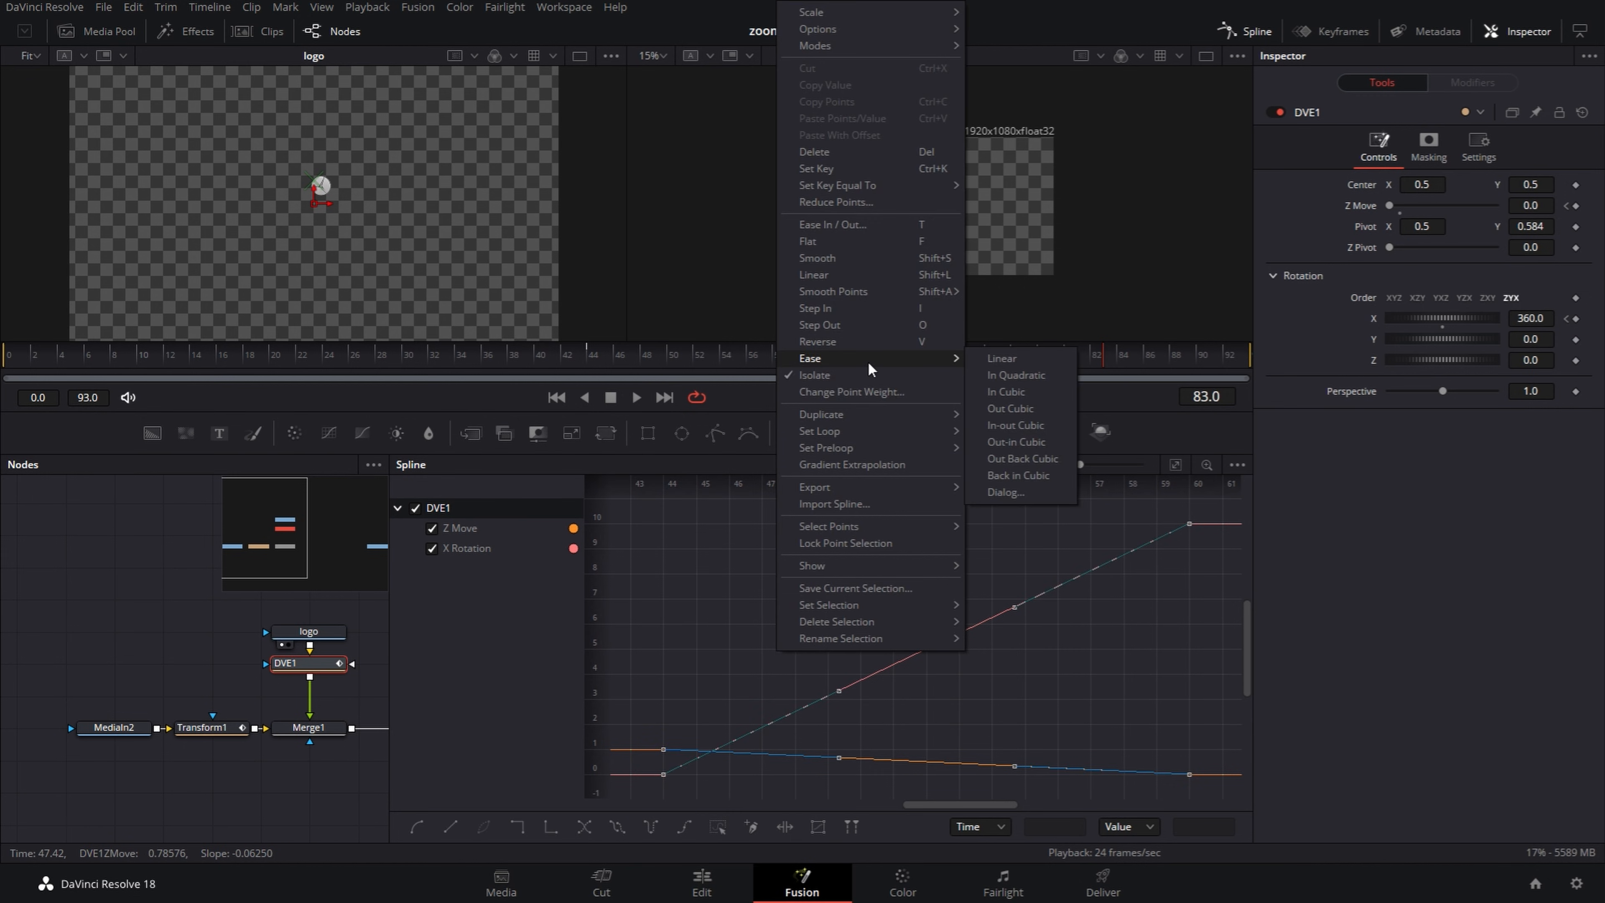
{"action": "left_click", "coordinate": [1014, 395]}
{"action": "left_click_drag", "start_coordinate": [966, 355], "coordinate": [668, 361]}
{"action": "key", "text": "space"}
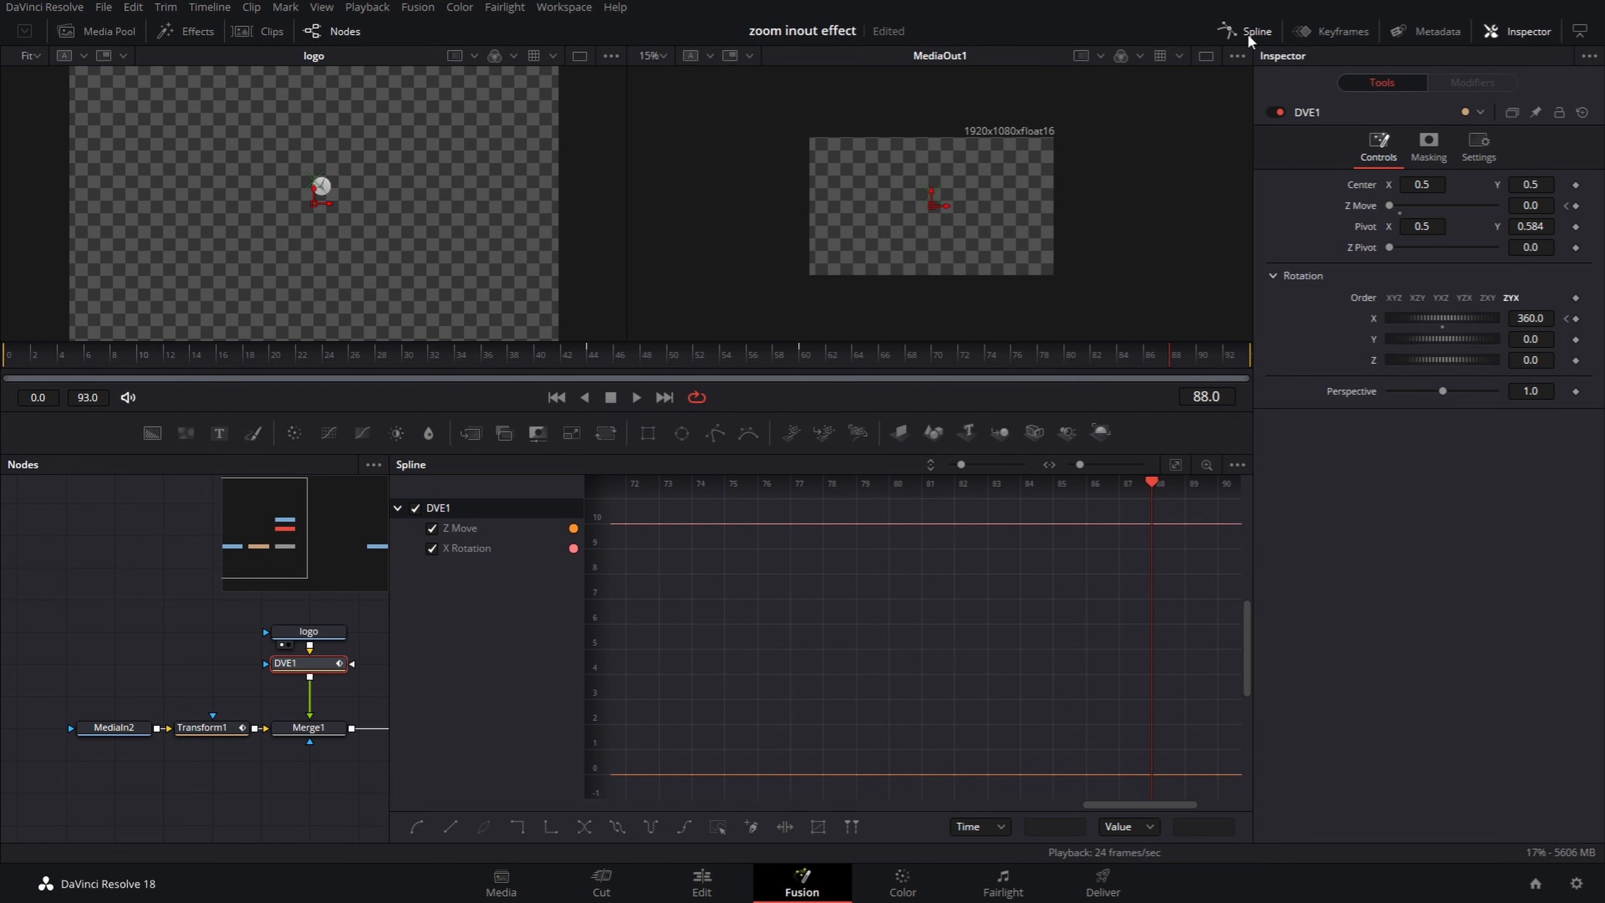
{"action": "left_click", "coordinate": [1246, 33]}
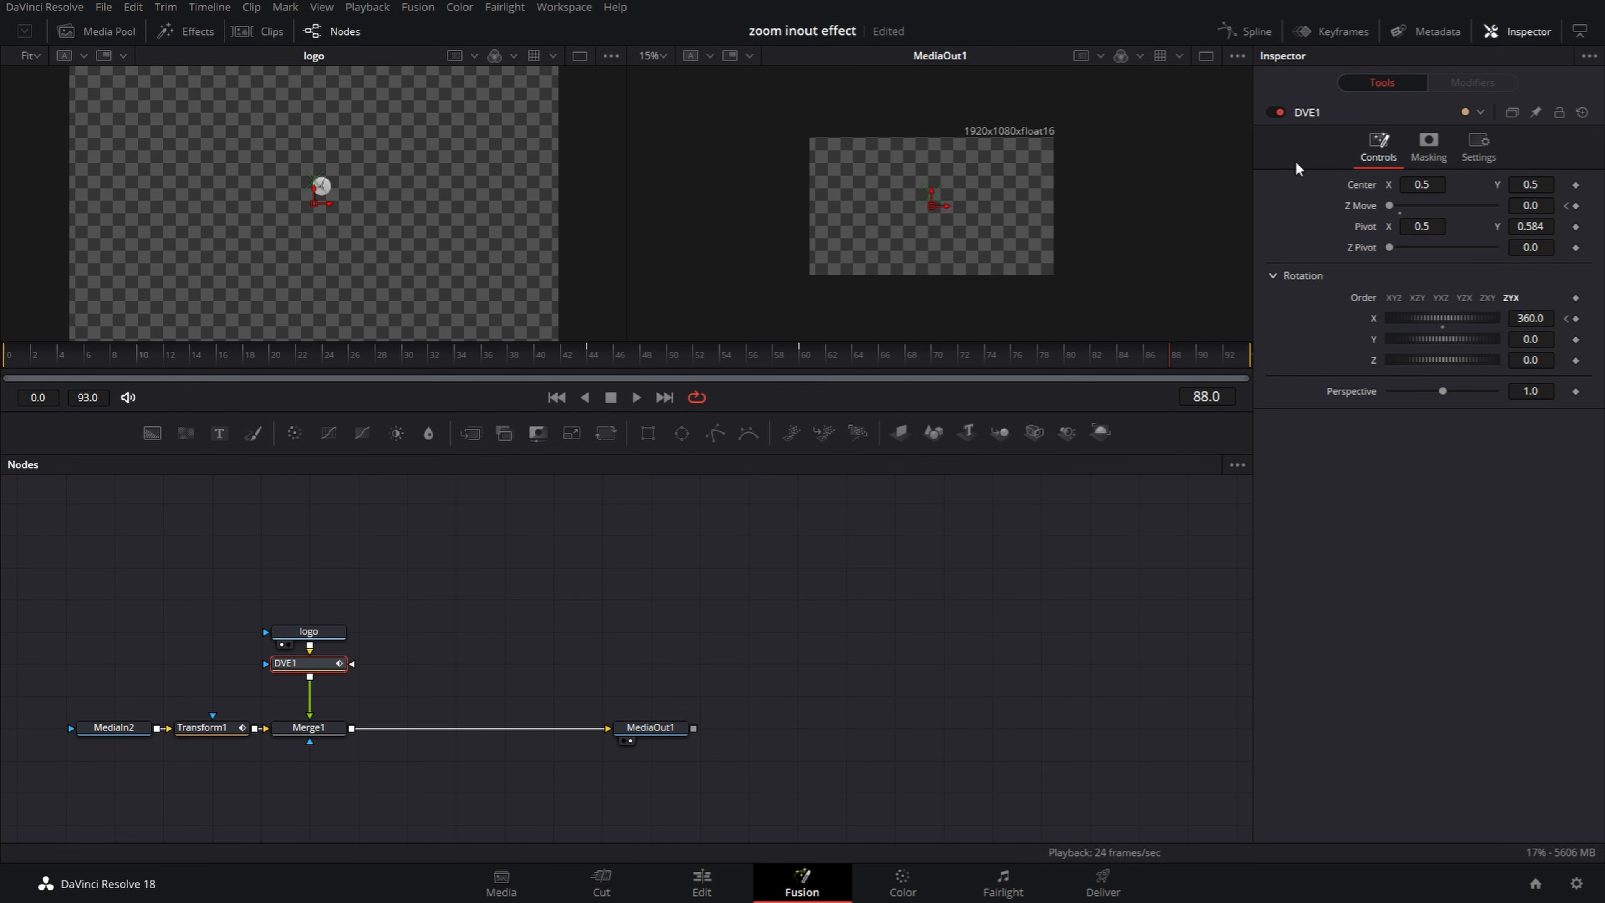
Step: Insert a second Transform node after Merge1 and move it along the connection closer to MediaOut1
{"action": "left_click", "coordinate": [335, 728]}
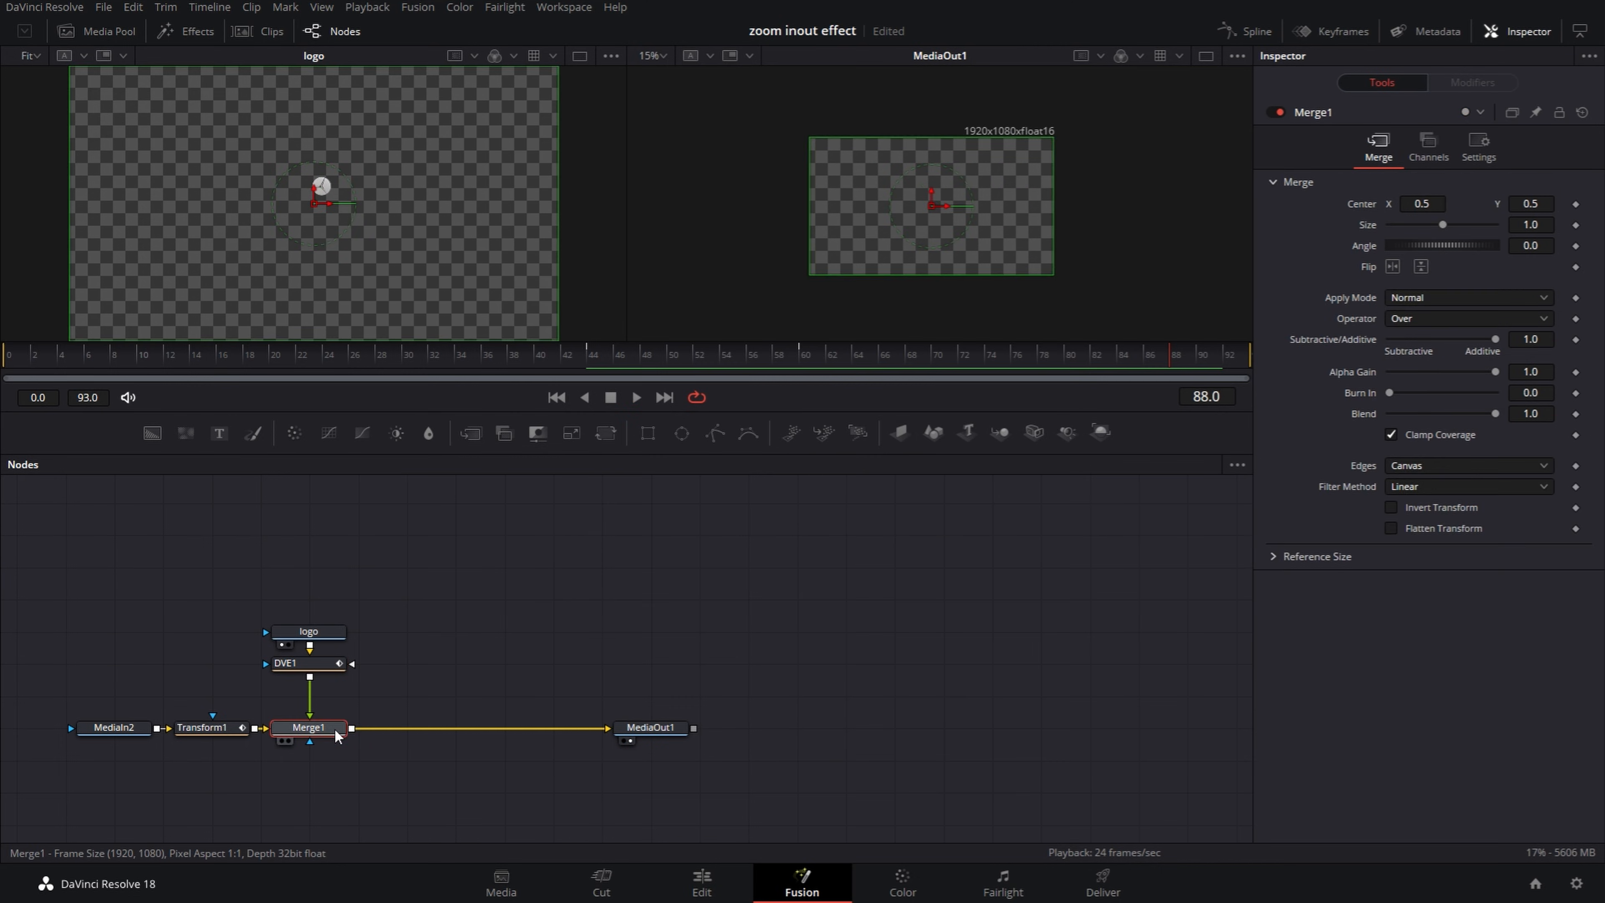
{"action": "left_click", "coordinate": [606, 432]}
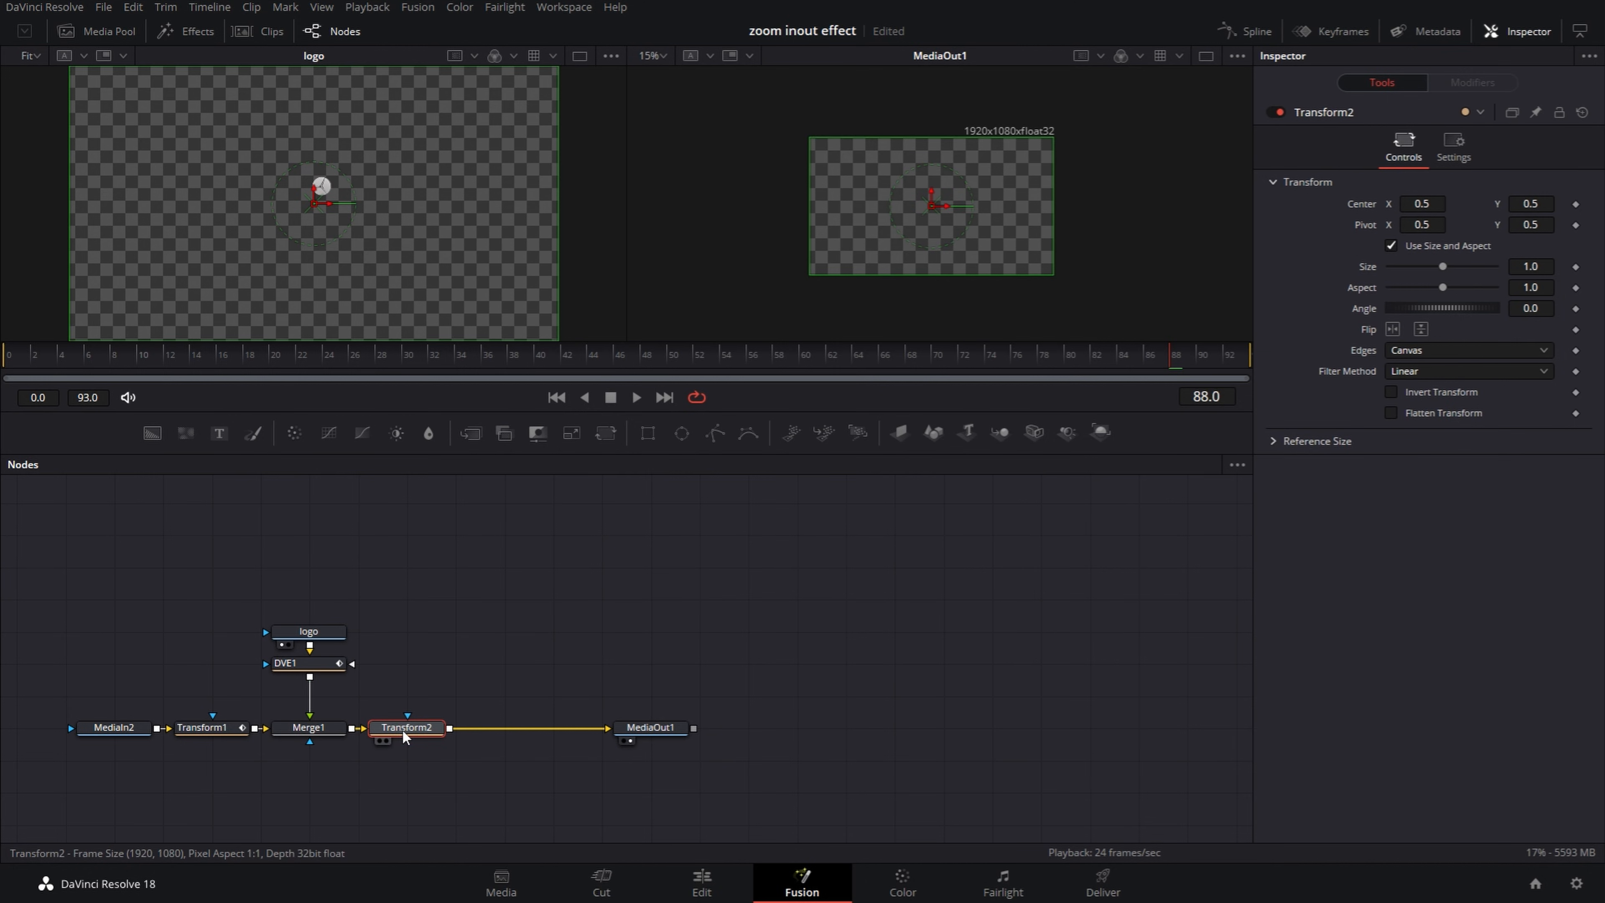
{"action": "left_click_drag", "start_coordinate": [402, 729], "coordinate": [511, 730]}
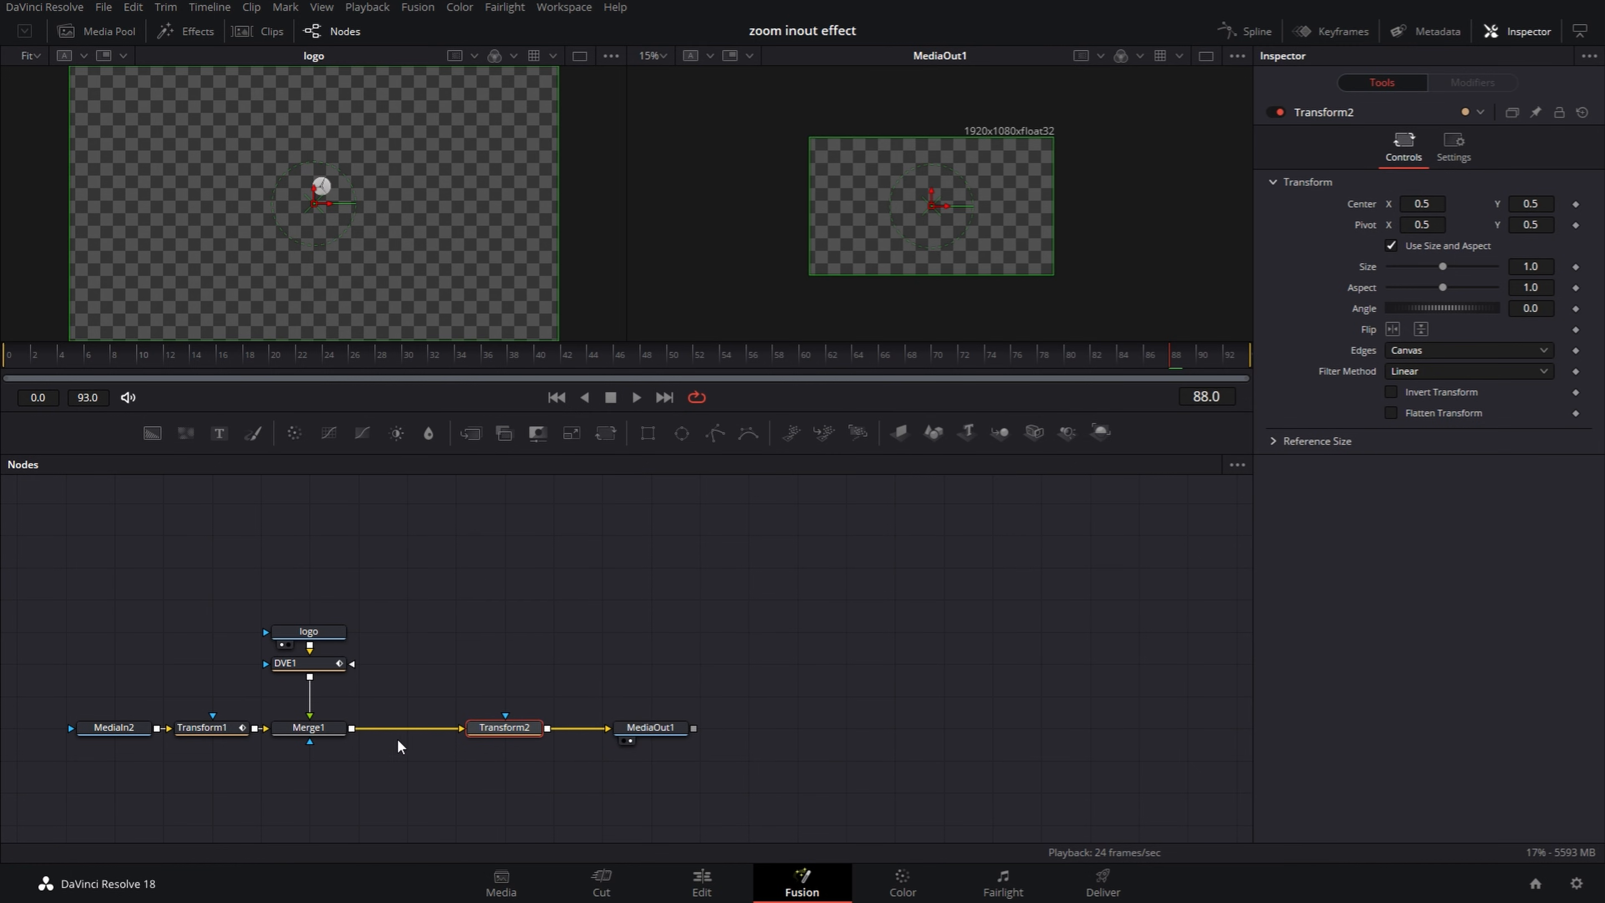
{"action": "left_click", "coordinate": [321, 663]}
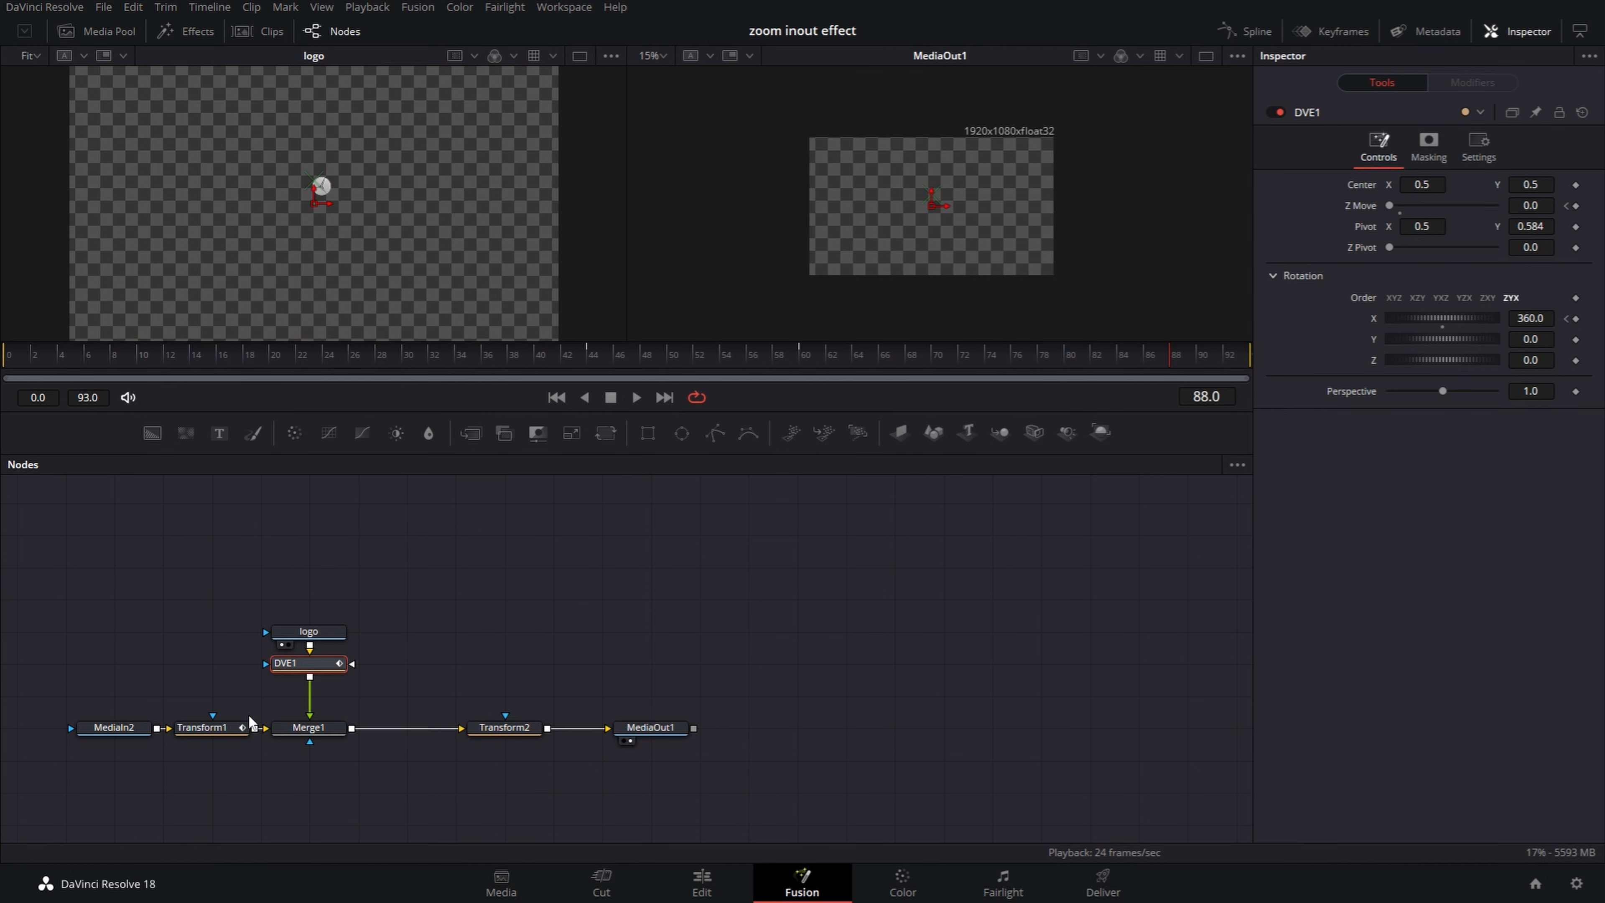
{"action": "left_click", "coordinate": [247, 725]}
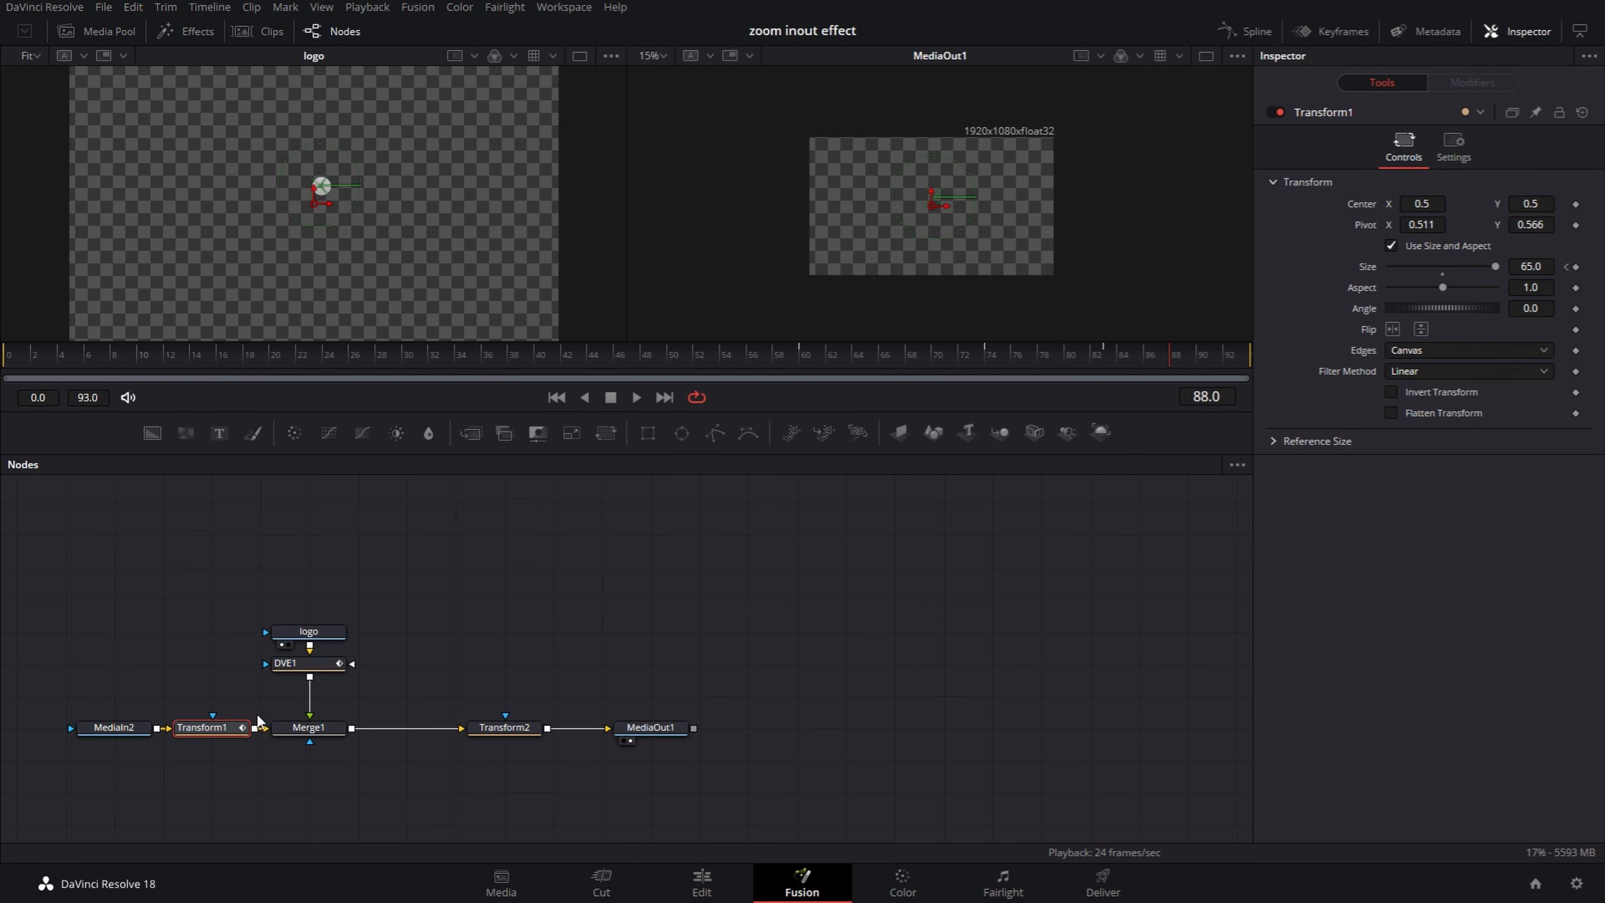
{"action": "left_click", "coordinate": [511, 728]}
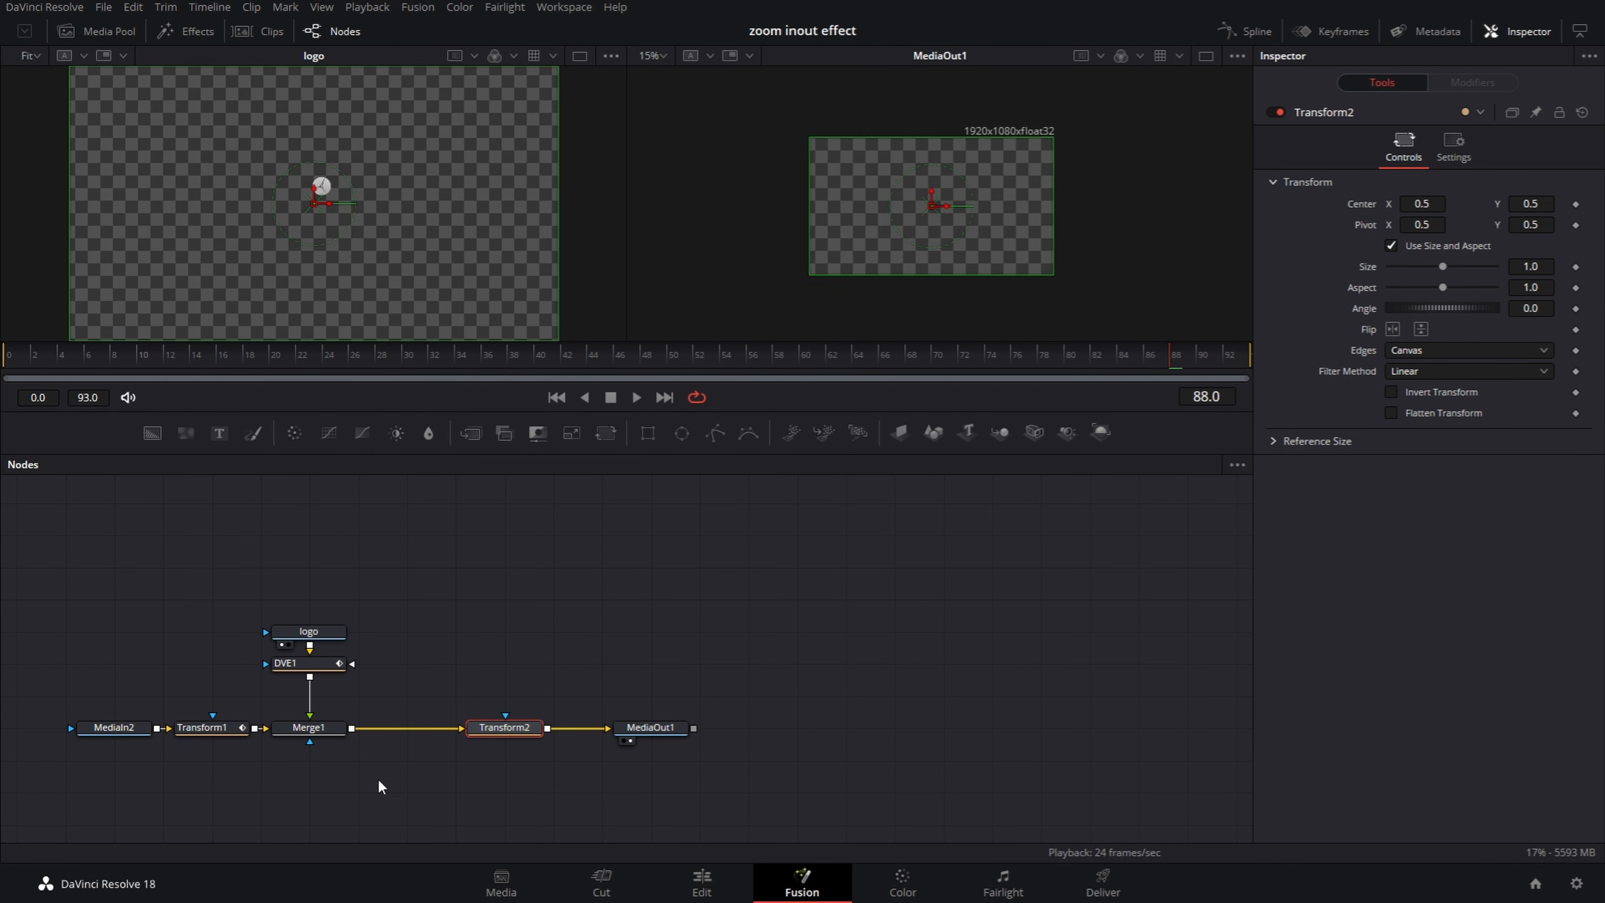
Step: Enable motion blur on Transform2 with Quality 4 and Shutter Angle 260, and space Transform2 and MediaOut1 farther from Merge1
{"action": "left_click", "coordinate": [1453, 158]}
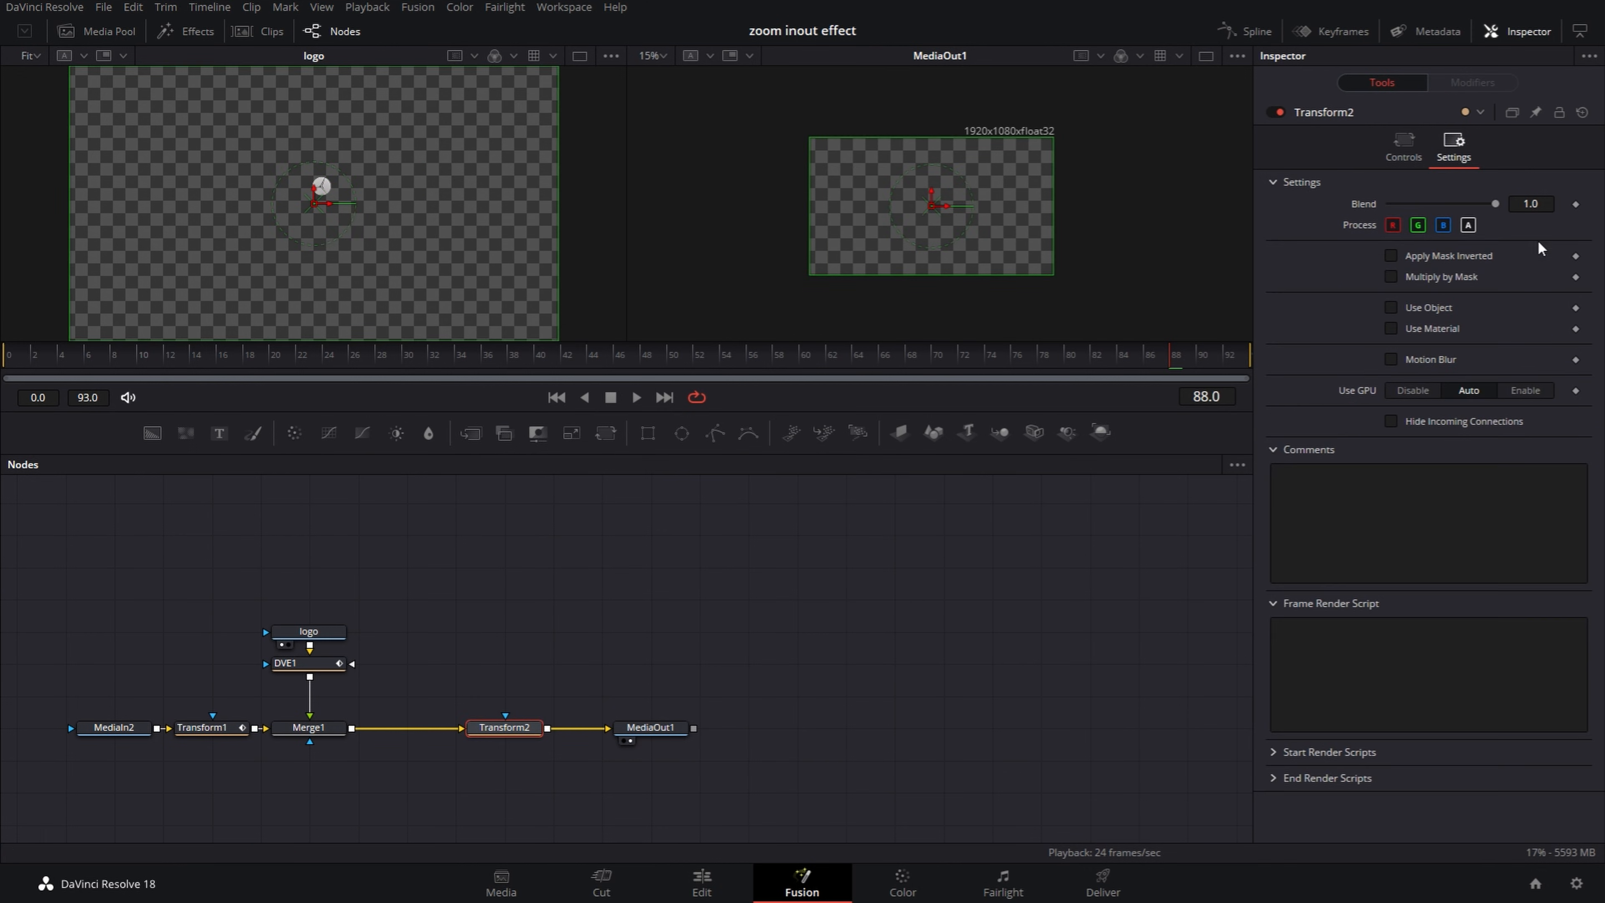
{"action": "left_click", "coordinate": [1390, 359]}
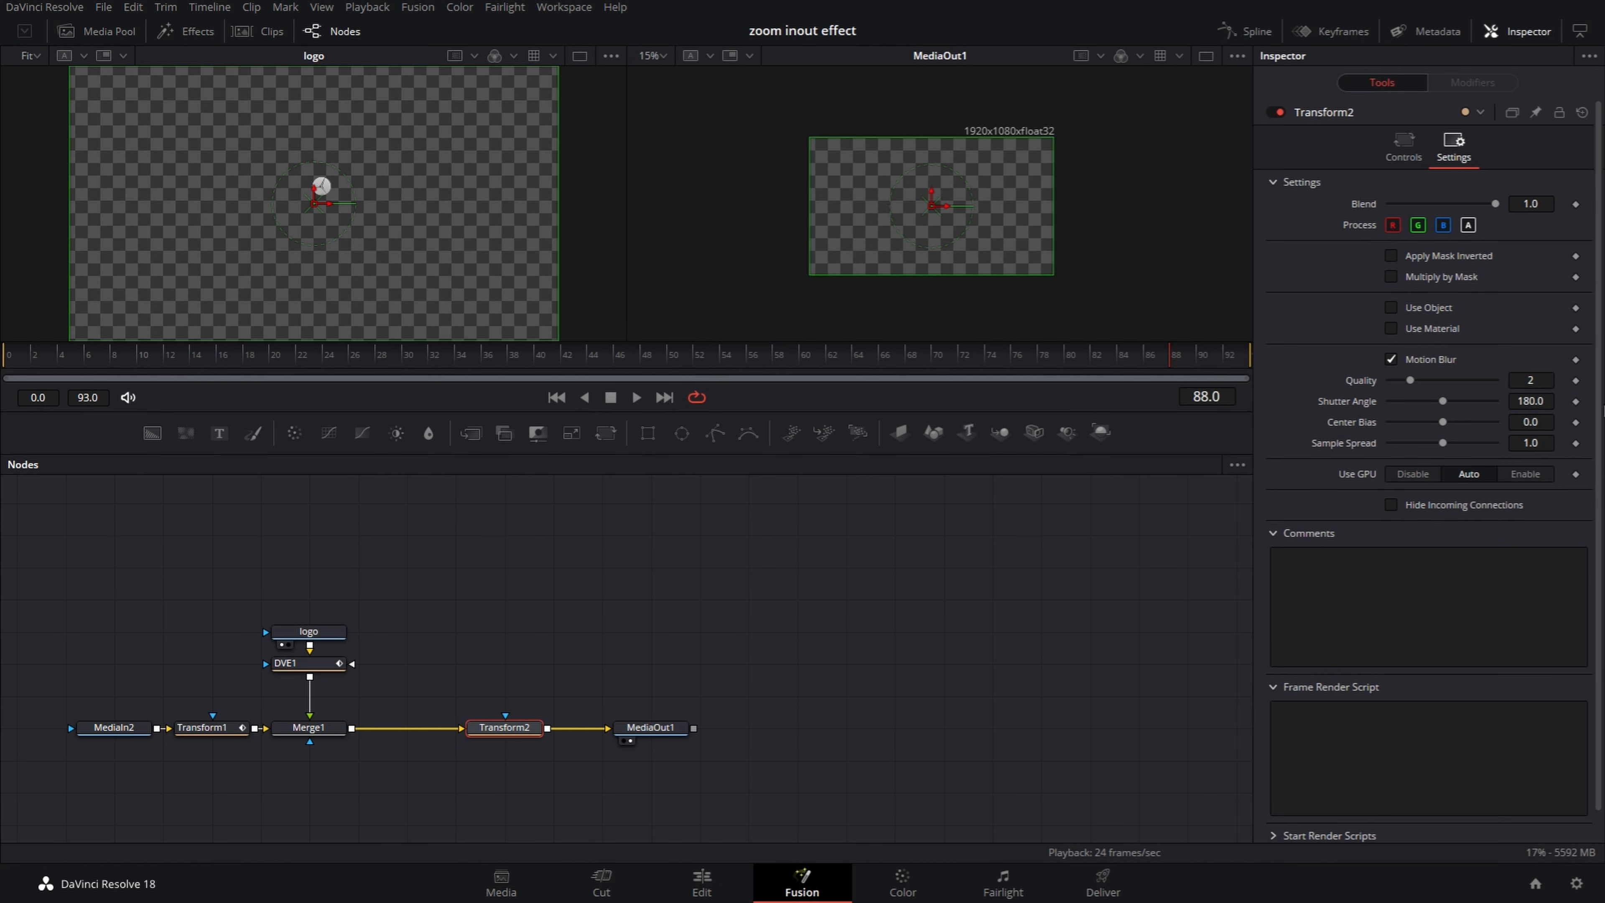
{"action": "left_click", "coordinate": [1538, 380]}
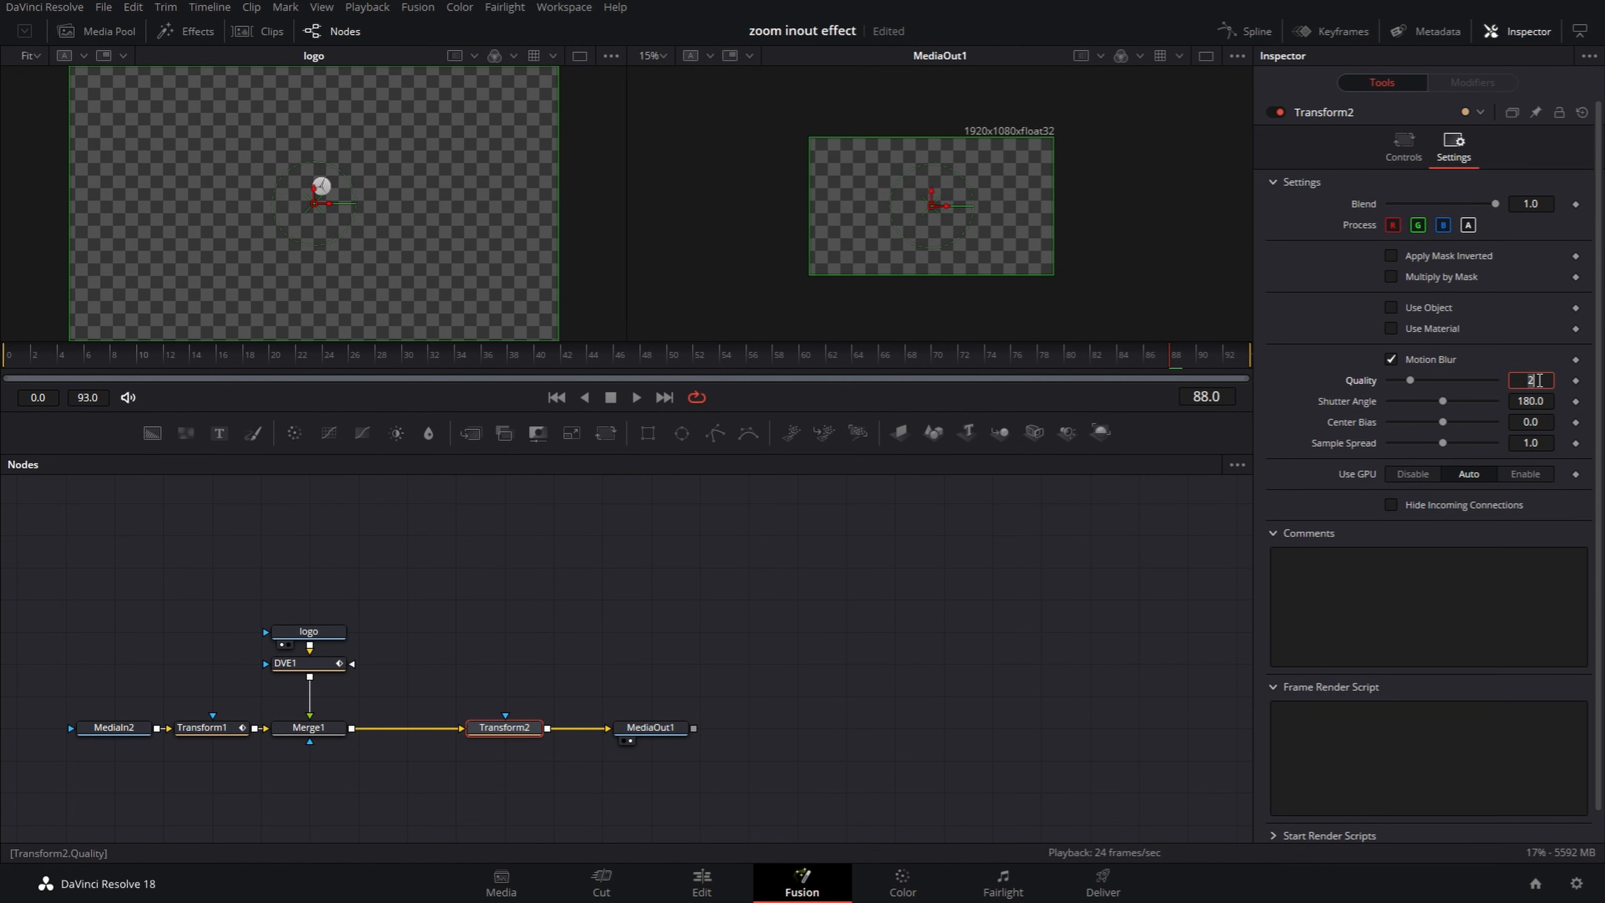
{"action": "key", "text": "Tab"}
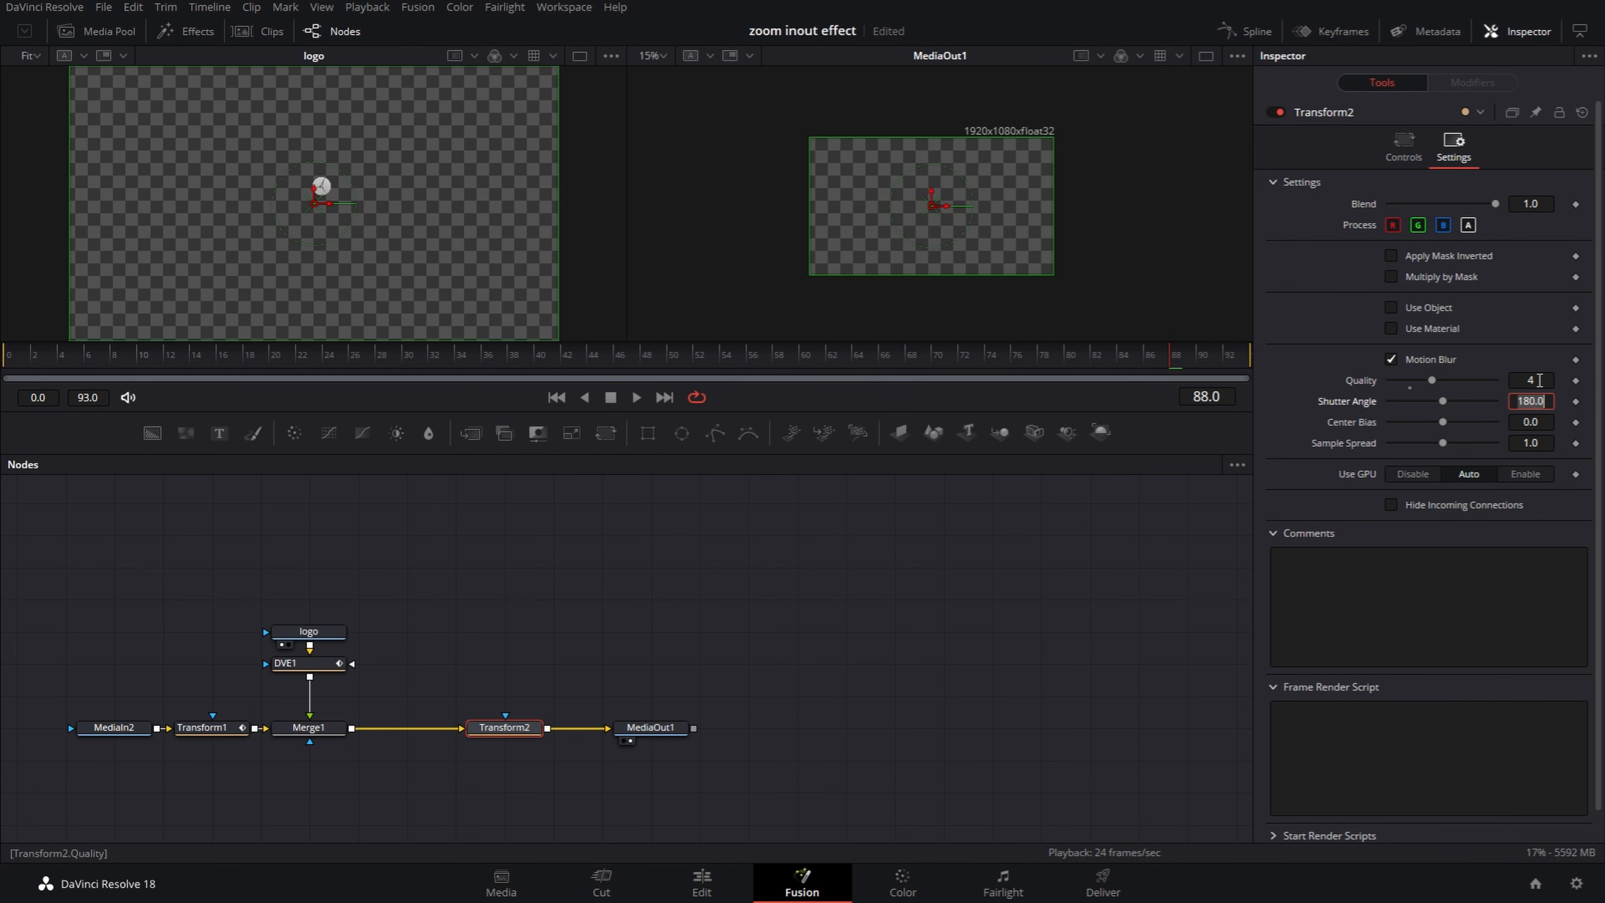
{"action": "type", "text": "260"}
{"action": "key", "text": "Tab"}
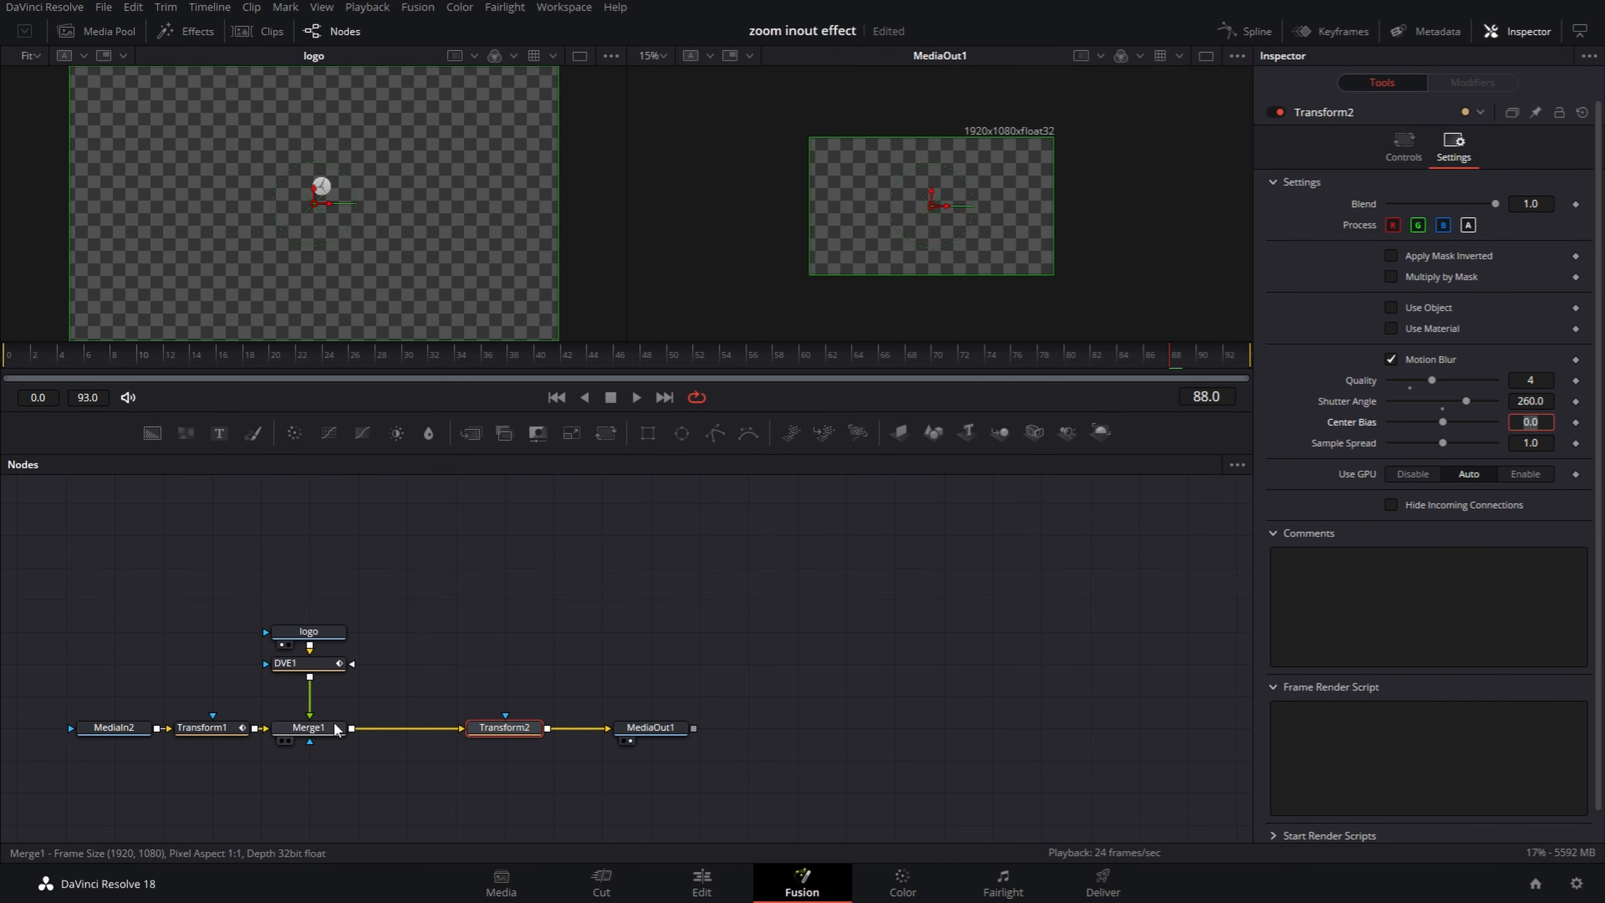
{"action": "left_click_drag", "start_coordinate": [653, 726], "coordinate": [800, 726]}
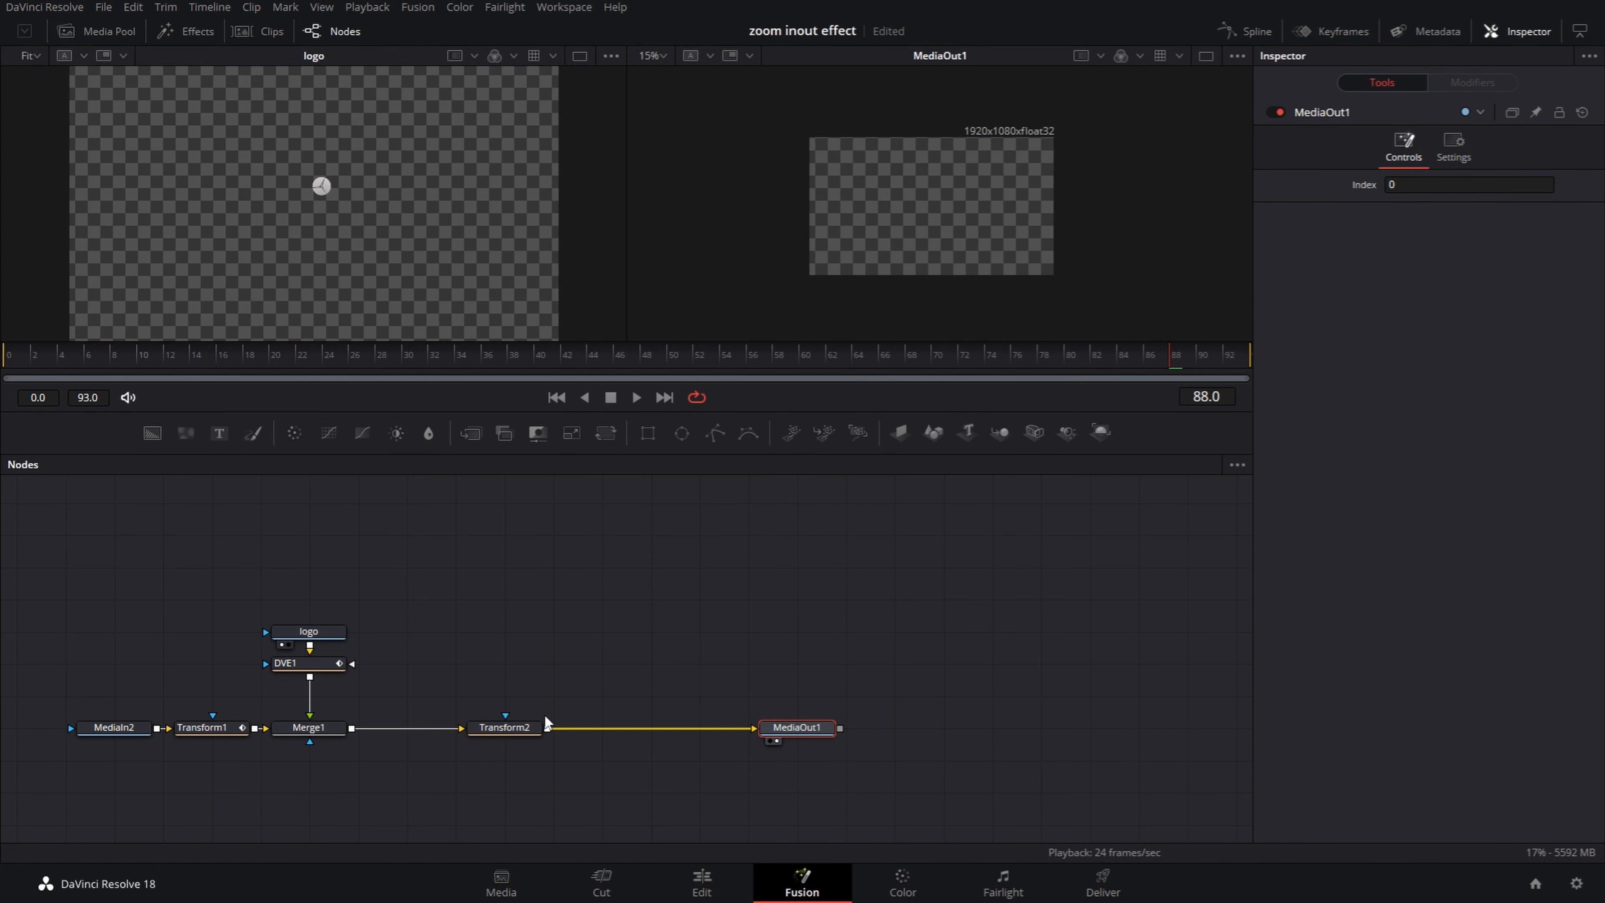
{"action": "left_click_drag", "start_coordinate": [524, 724], "coordinate": [708, 727]}
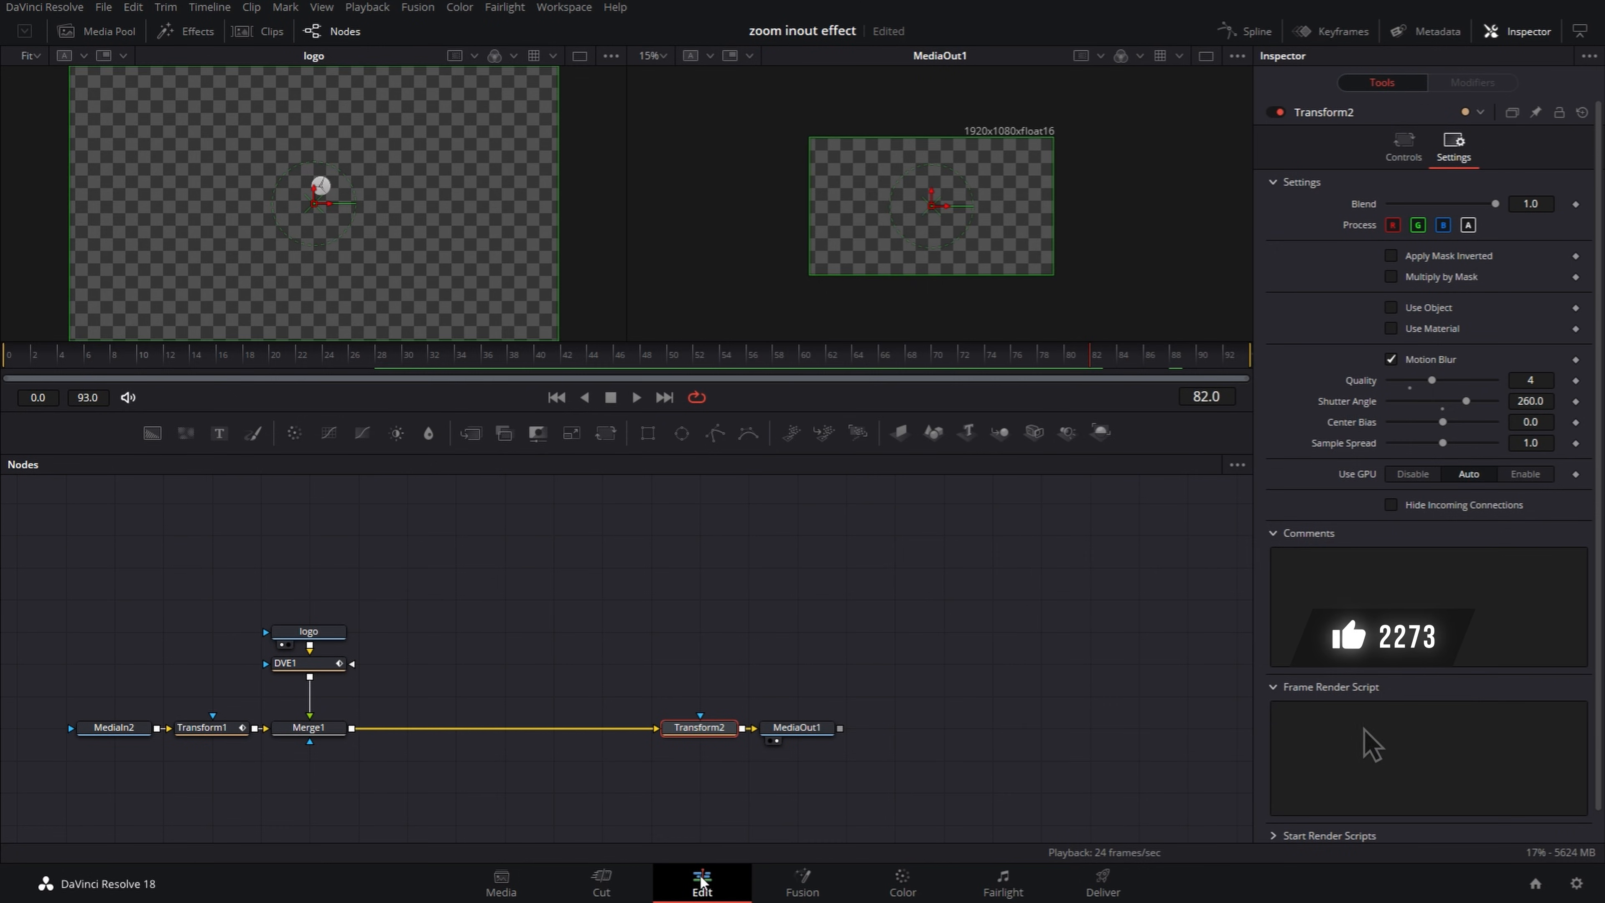
Step: On the Edit page, play the finished transition from 01:00:02:03, go to the start of Compound Clip 1 and move that clip up one track
{"action": "left_click", "coordinate": [715, 881]}
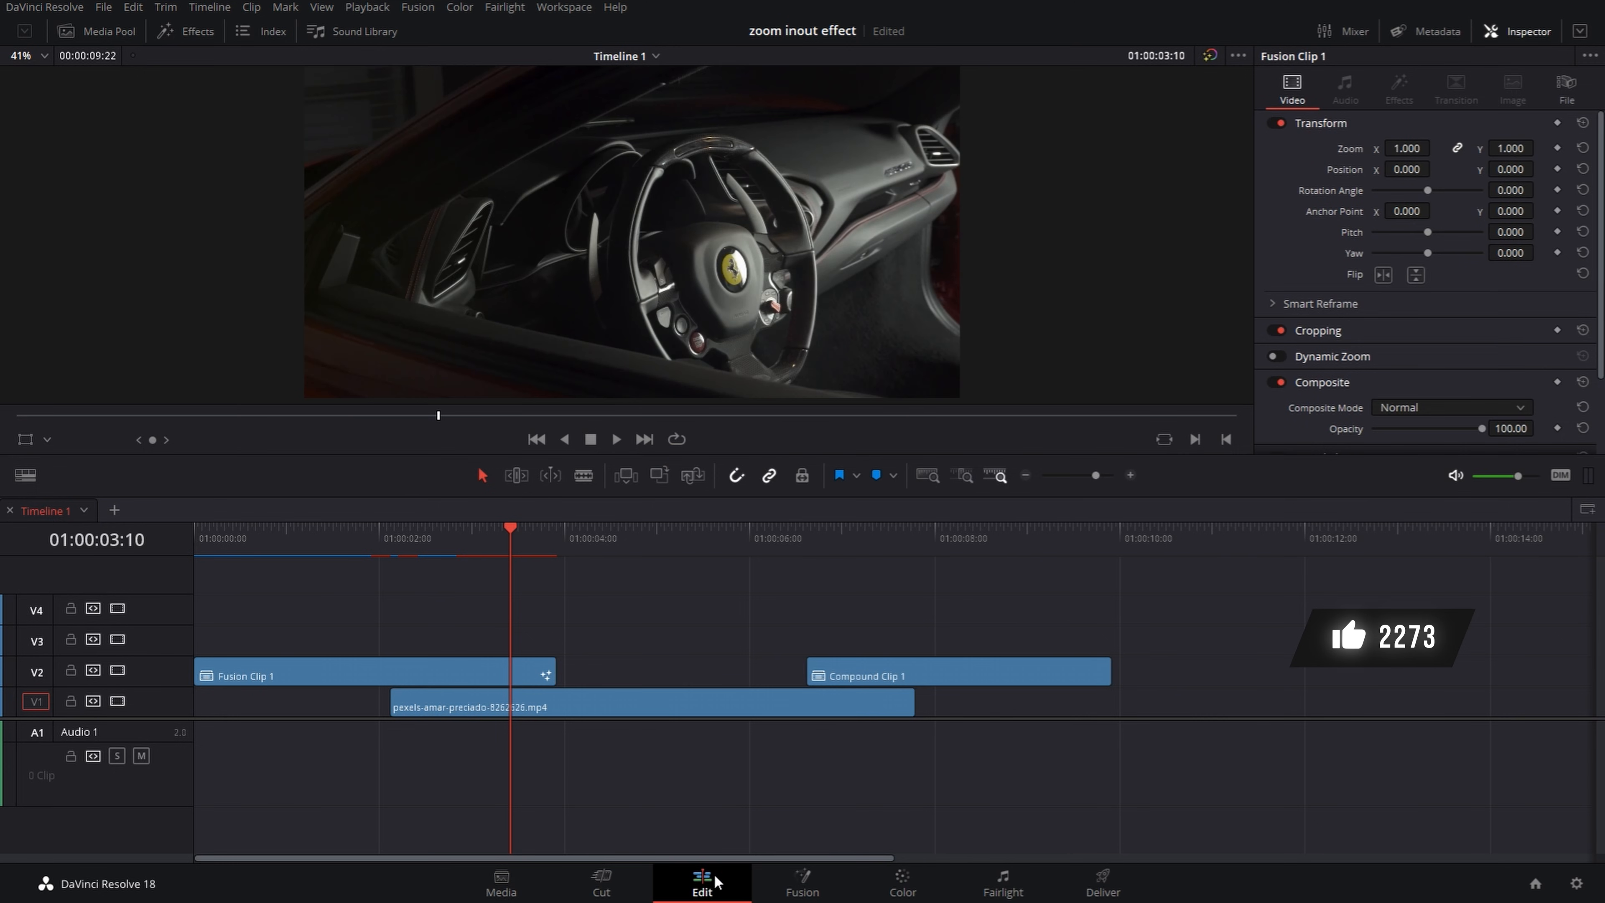
{"action": "left_click", "coordinate": [389, 537]}
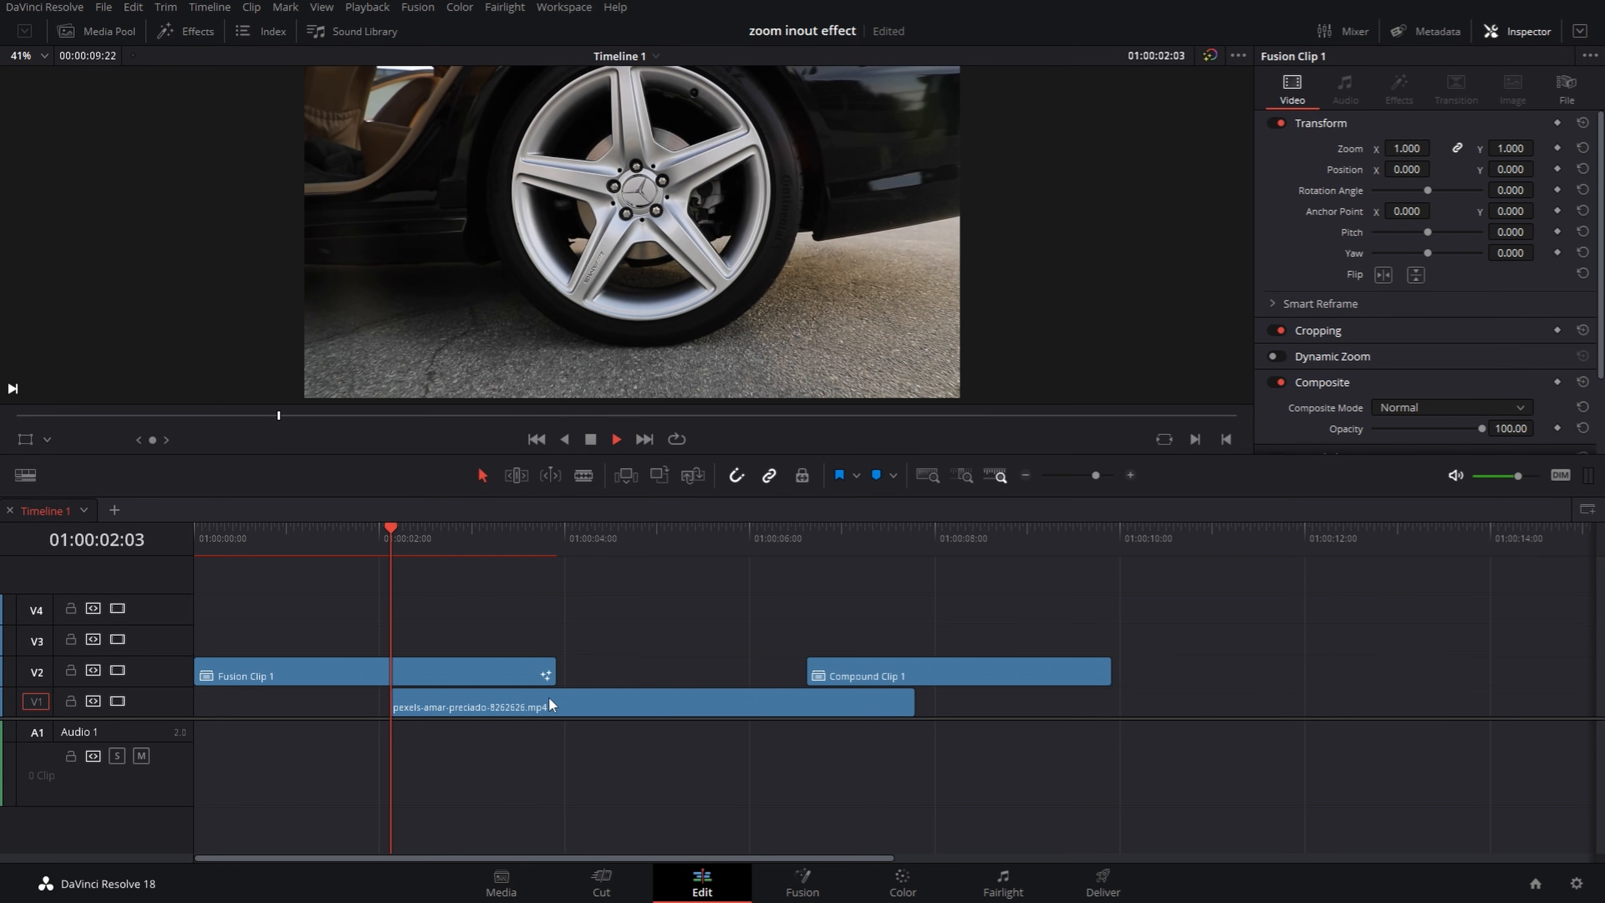
{"action": "left_click_drag", "start_coordinate": [394, 536], "coordinate": [718, 532]}
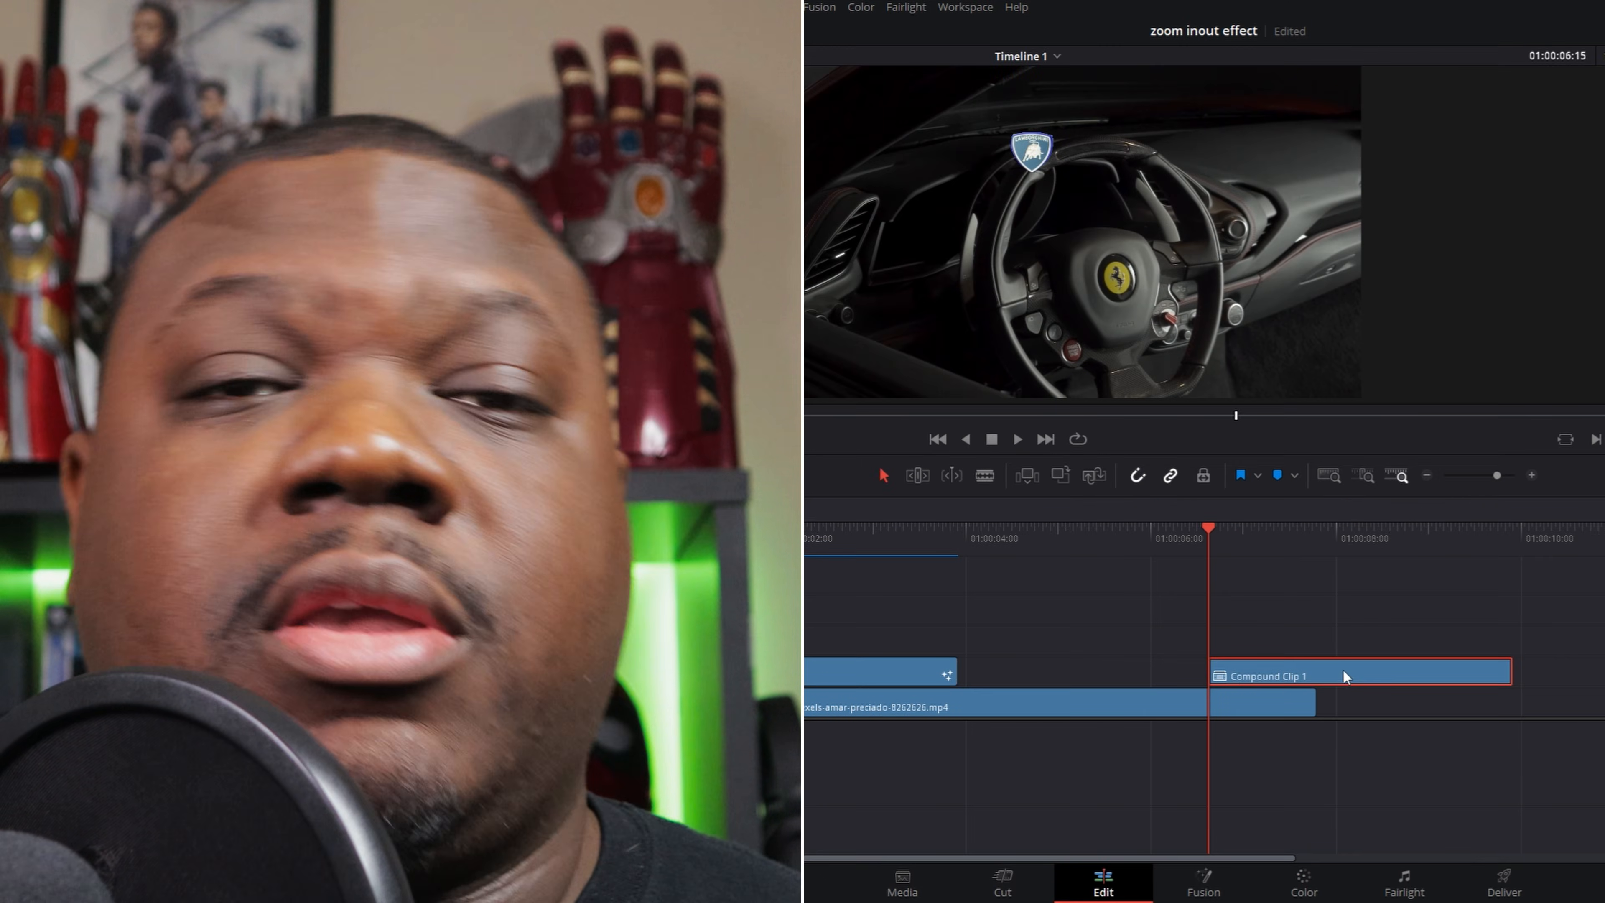
{"action": "left_click_drag", "start_coordinate": [1343, 669], "coordinate": [1346, 637]}
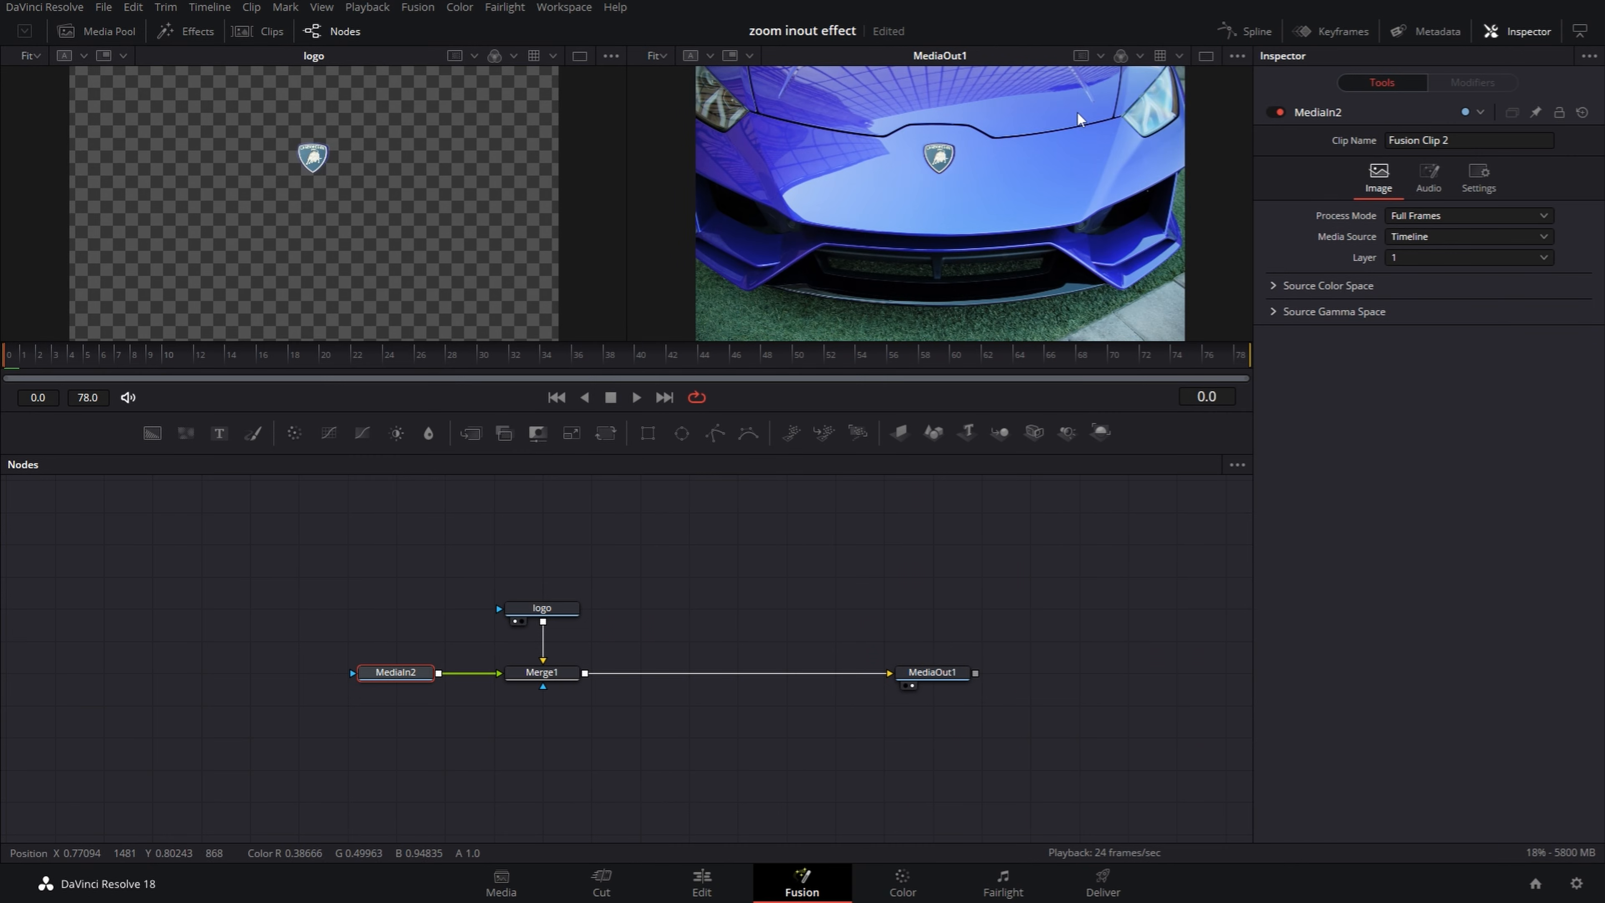
Step: In the second clip's Fusion composition, insert a Transform below the raised logo node and lower its Center Y to -0.216
{"action": "left_click_drag", "start_coordinate": [542, 616], "coordinate": [542, 552]}
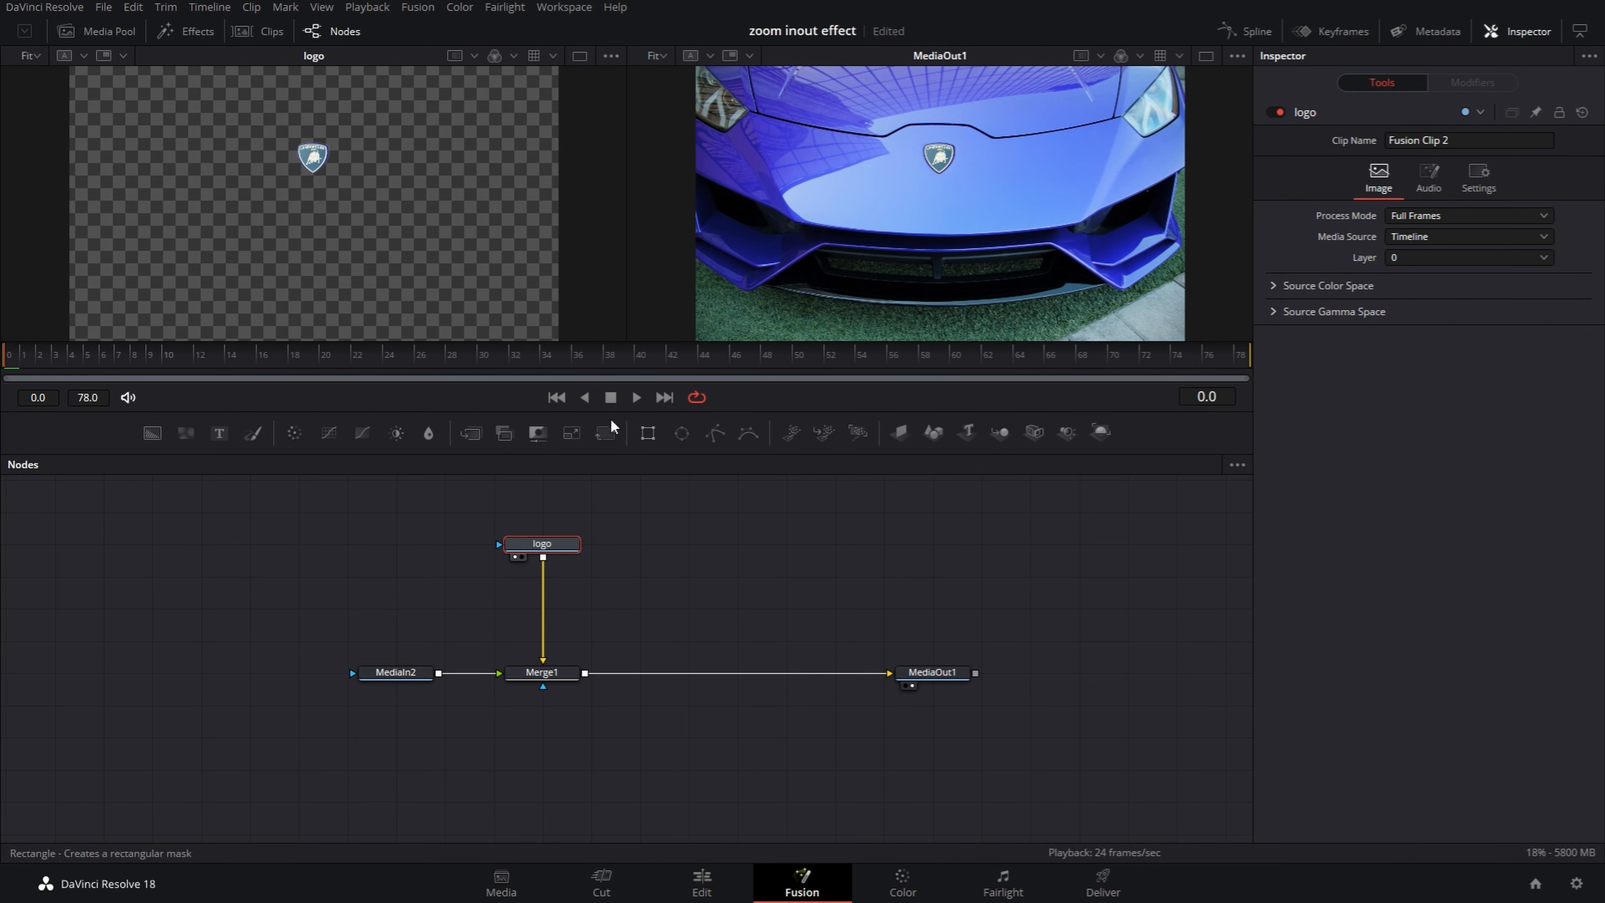
{"action": "left_click", "coordinate": [605, 433]}
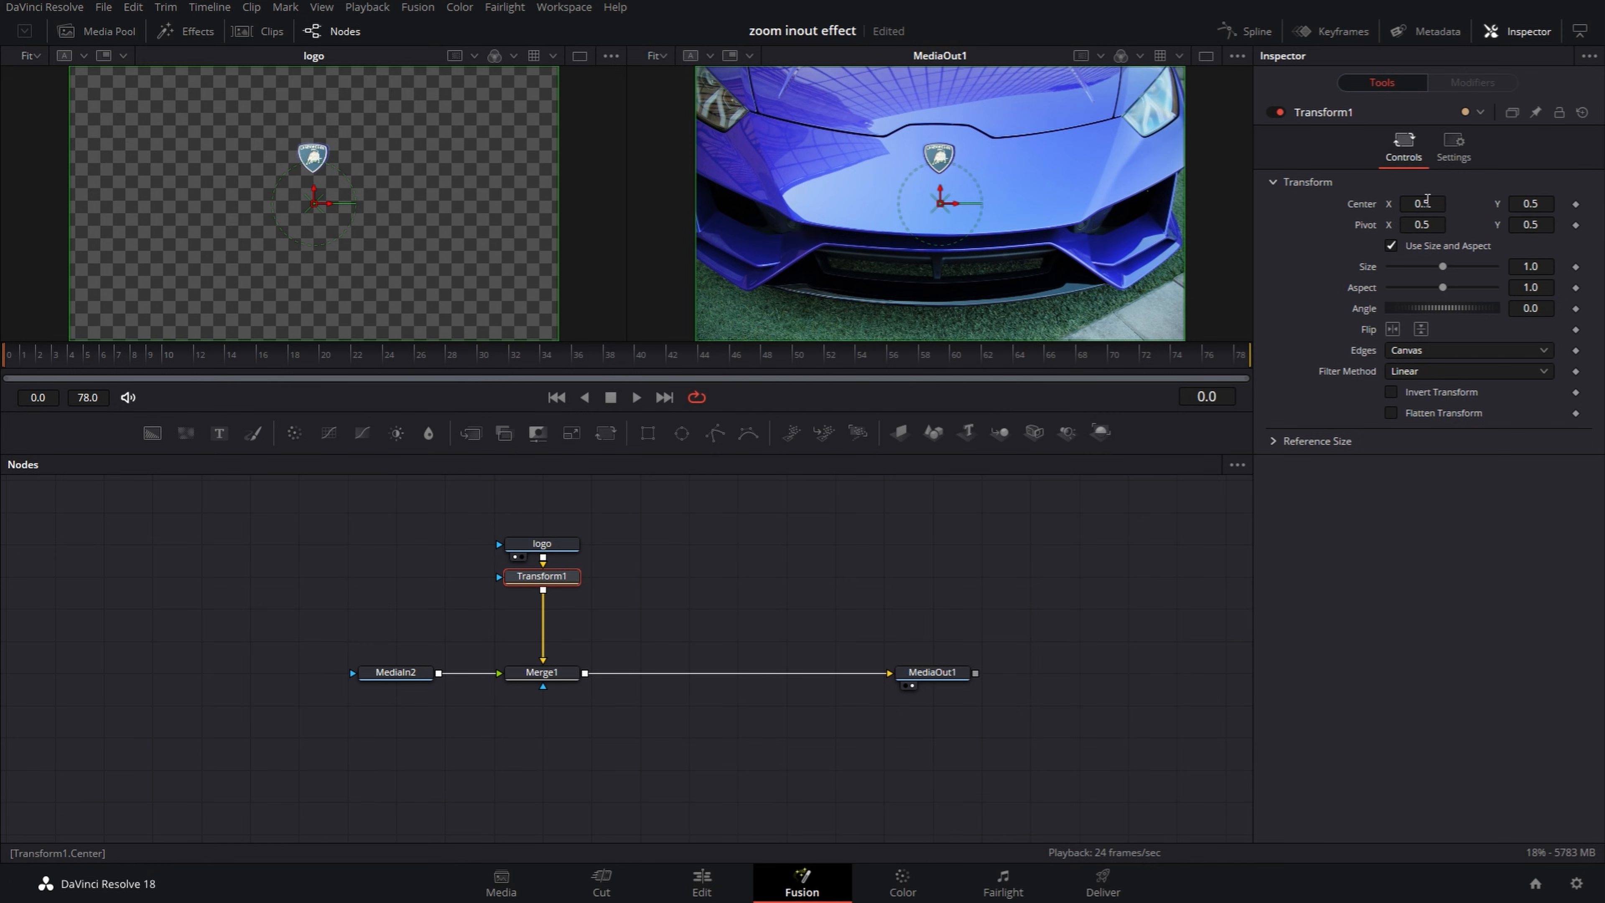
{"action": "left_click_drag", "start_coordinate": [1543, 202], "coordinate": [1495, 202]}
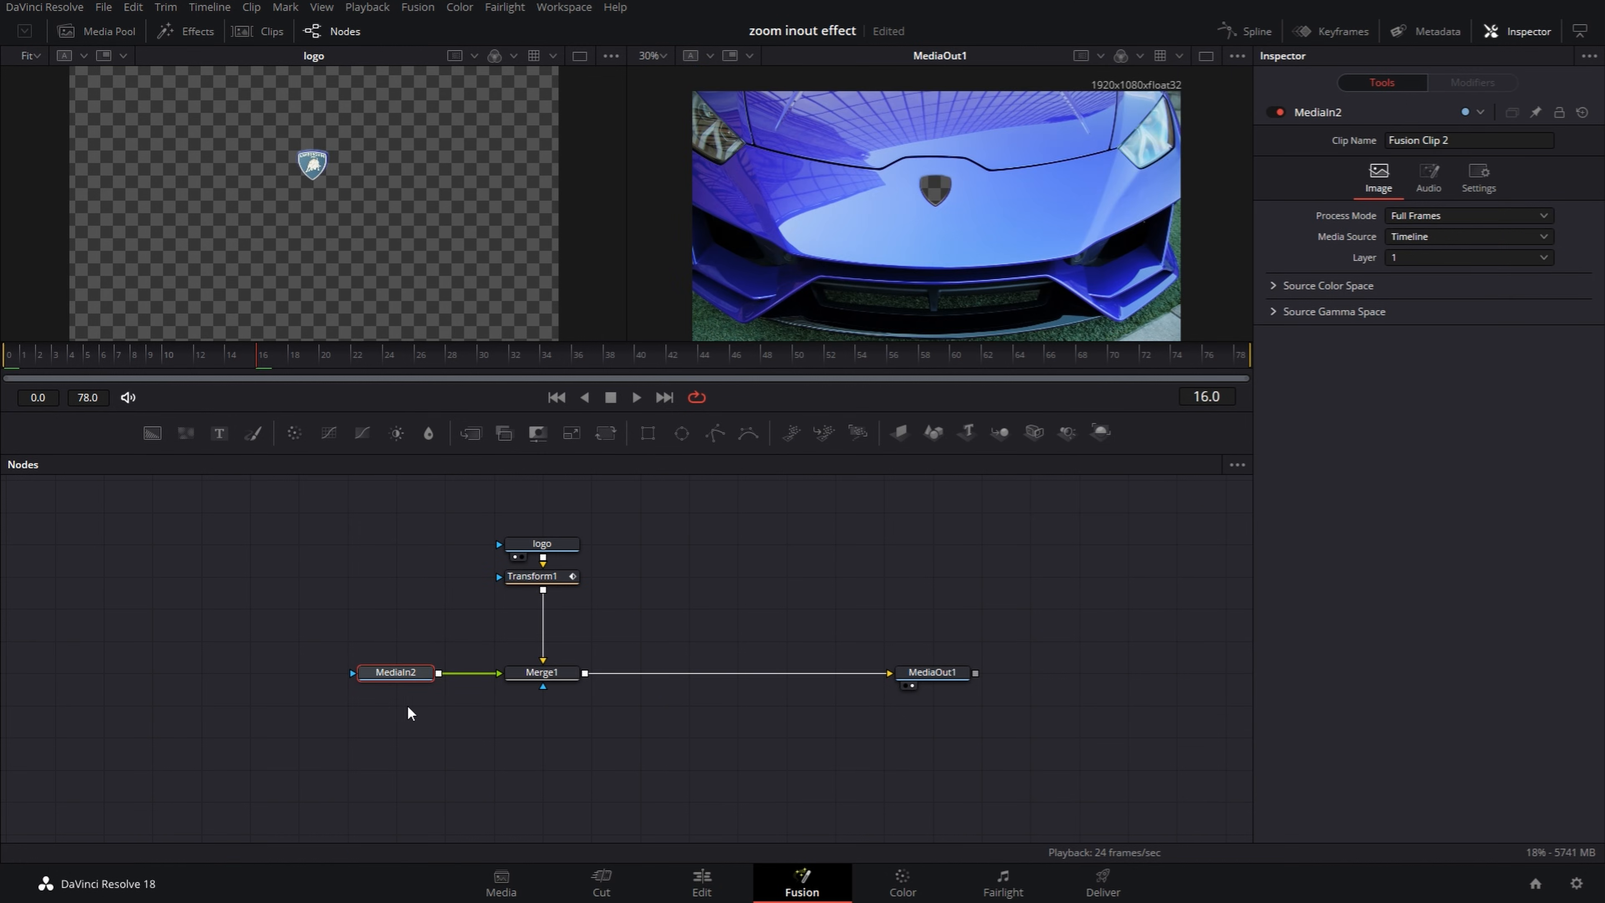
Step: Make room after MediaIn2 and insert a second Transform node between it and Merge1
{"action": "left_click_drag", "start_coordinate": [384, 674], "coordinate": [288, 675]}
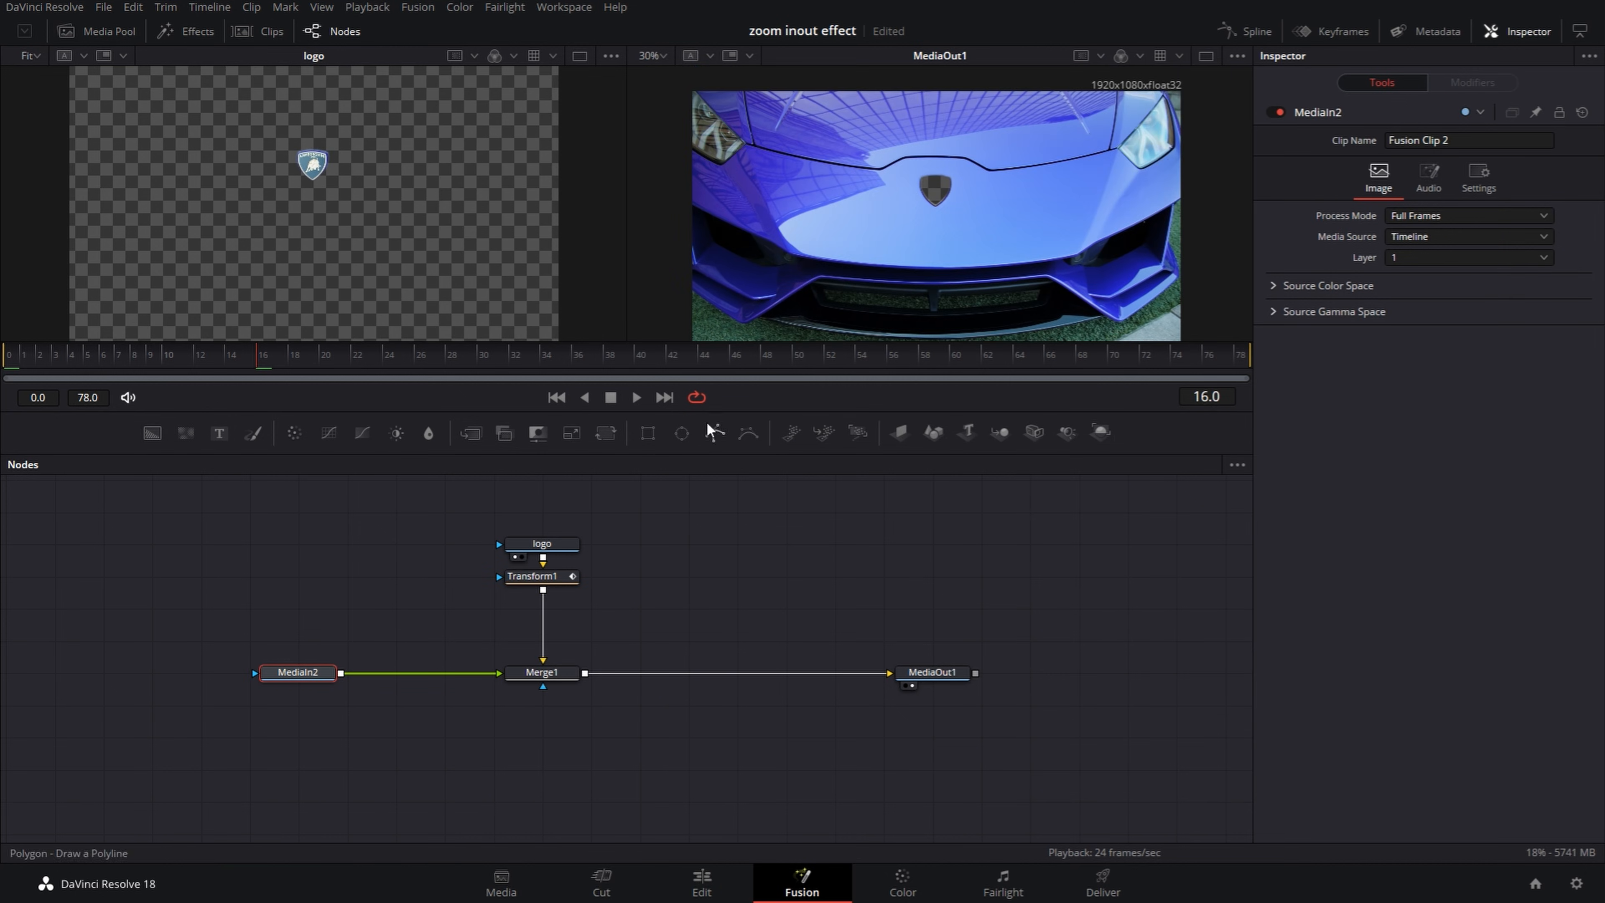
{"action": "left_click", "coordinate": [606, 433]}
{"action": "left_click_drag", "start_coordinate": [400, 670], "coordinate": [448, 671]}
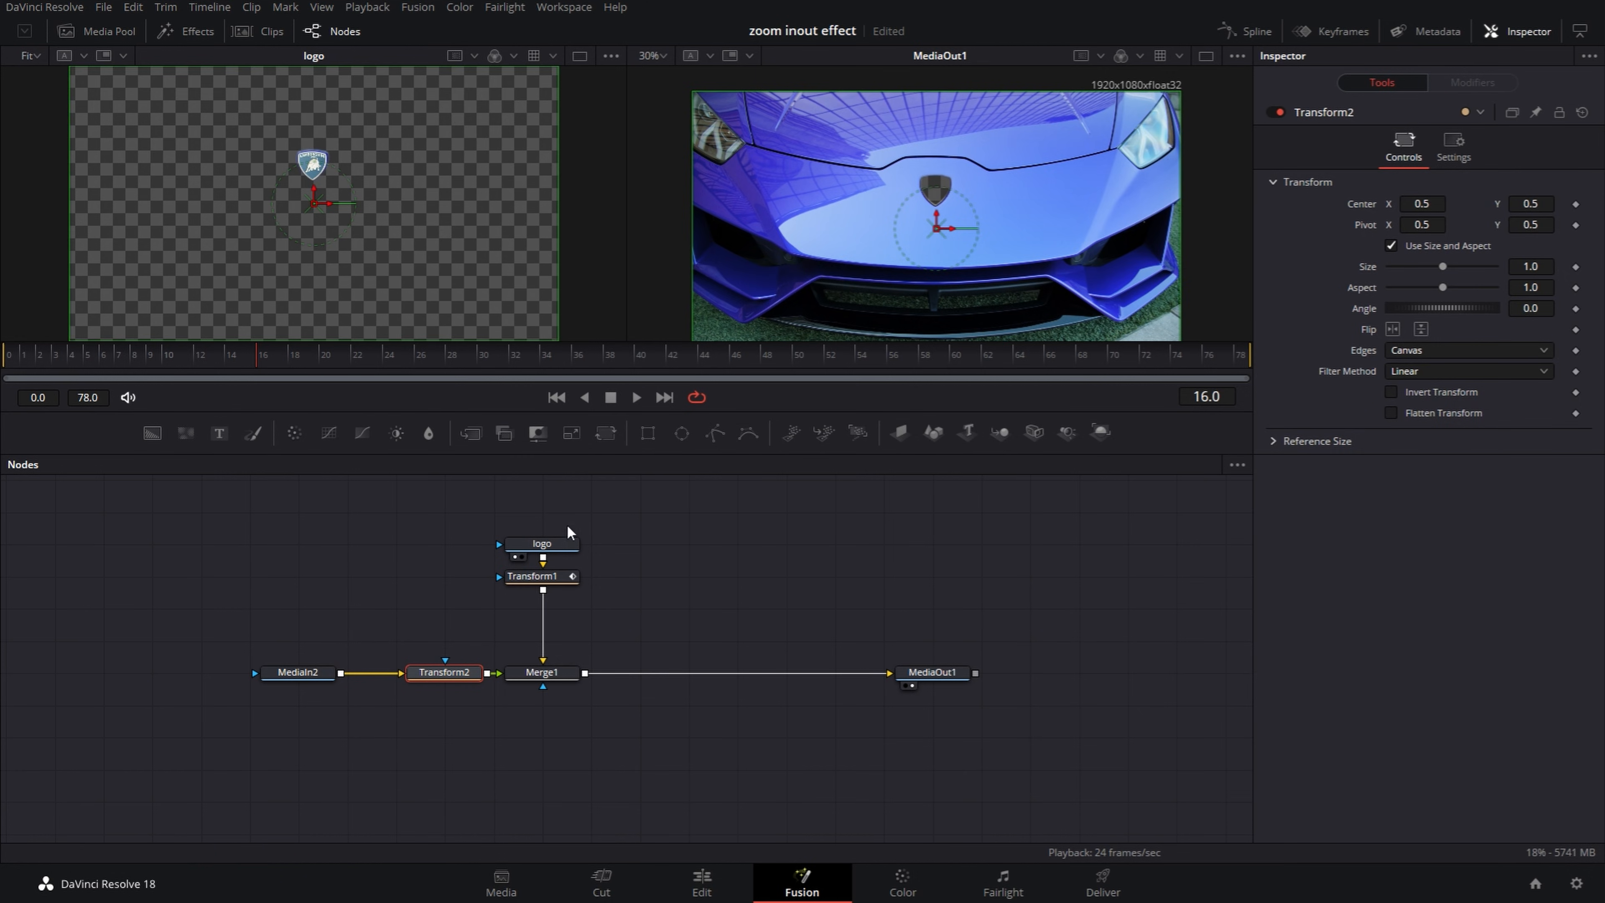
Step: Keyframe Transform2's Size at frame 24, and at frame 0 set Size to 5 and Pivot Y to 0.678
{"action": "left_click", "coordinate": [385, 355]}
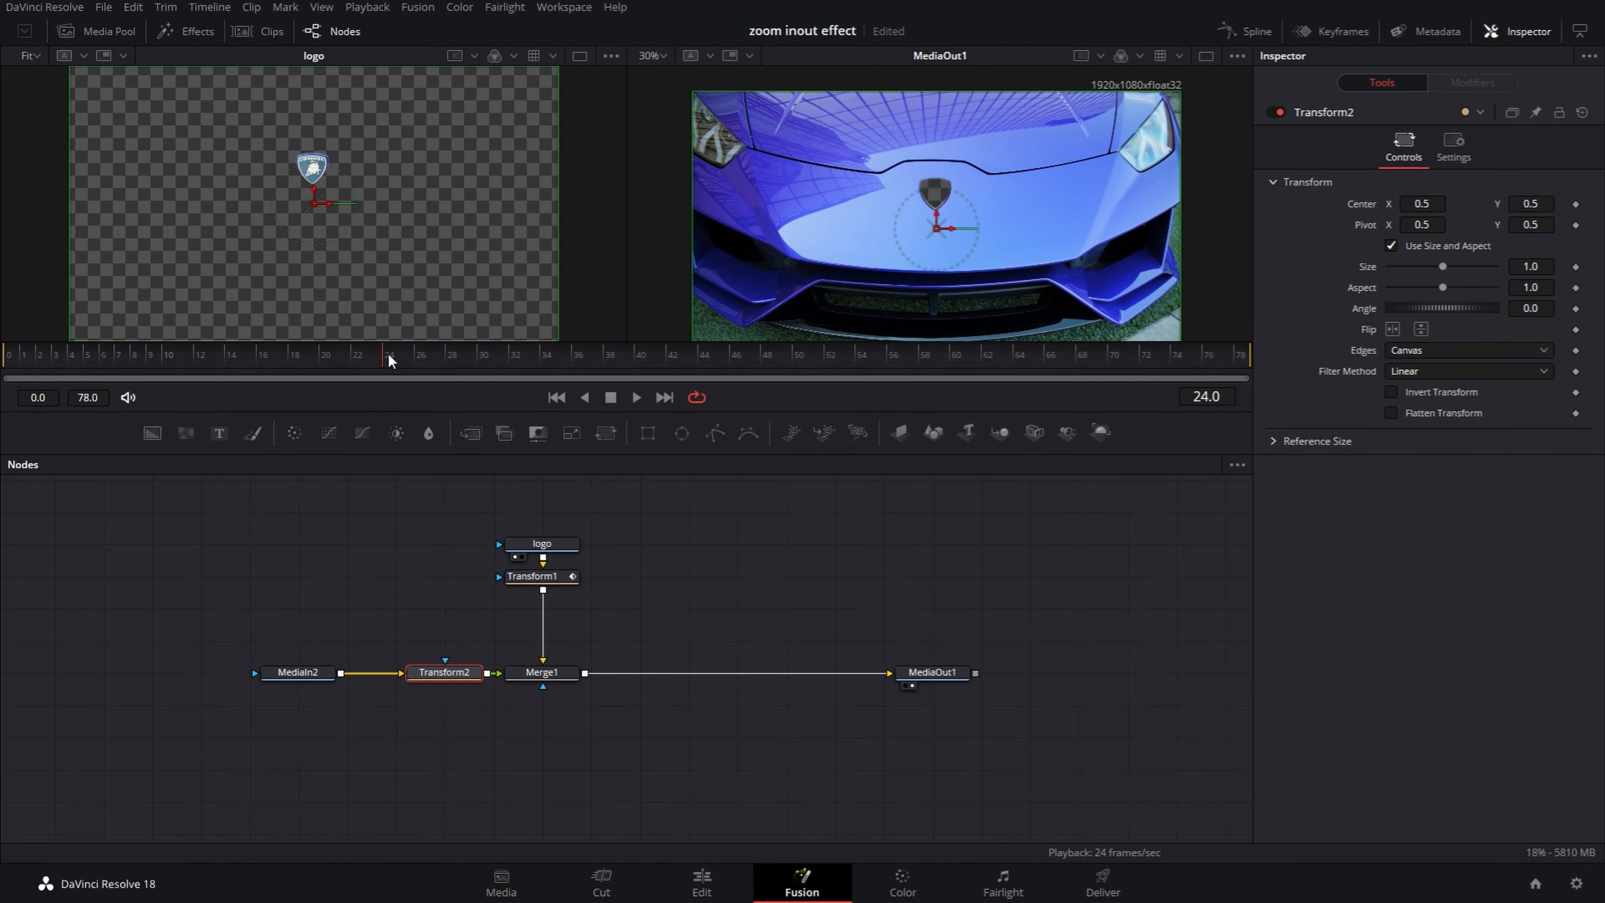
{"action": "left_click", "coordinate": [1575, 267]}
{"action": "left_click", "coordinate": [22, 359]}
{"action": "left_click", "coordinate": [9, 359]}
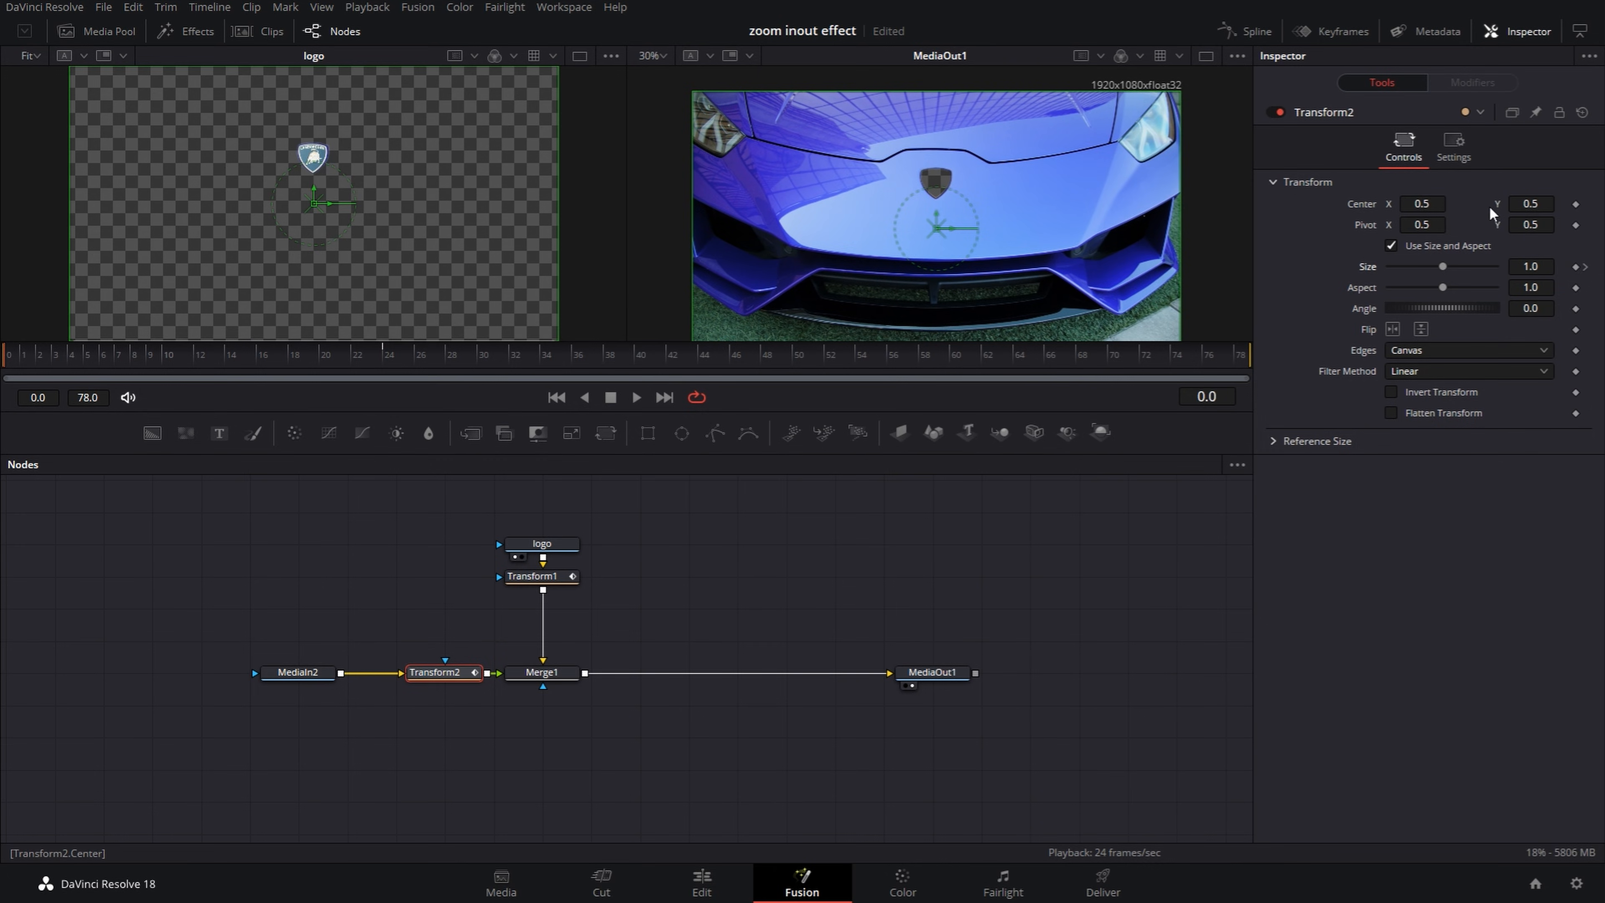
{"action": "left_click_drag", "start_coordinate": [1443, 267], "coordinate": [1534, 226]}
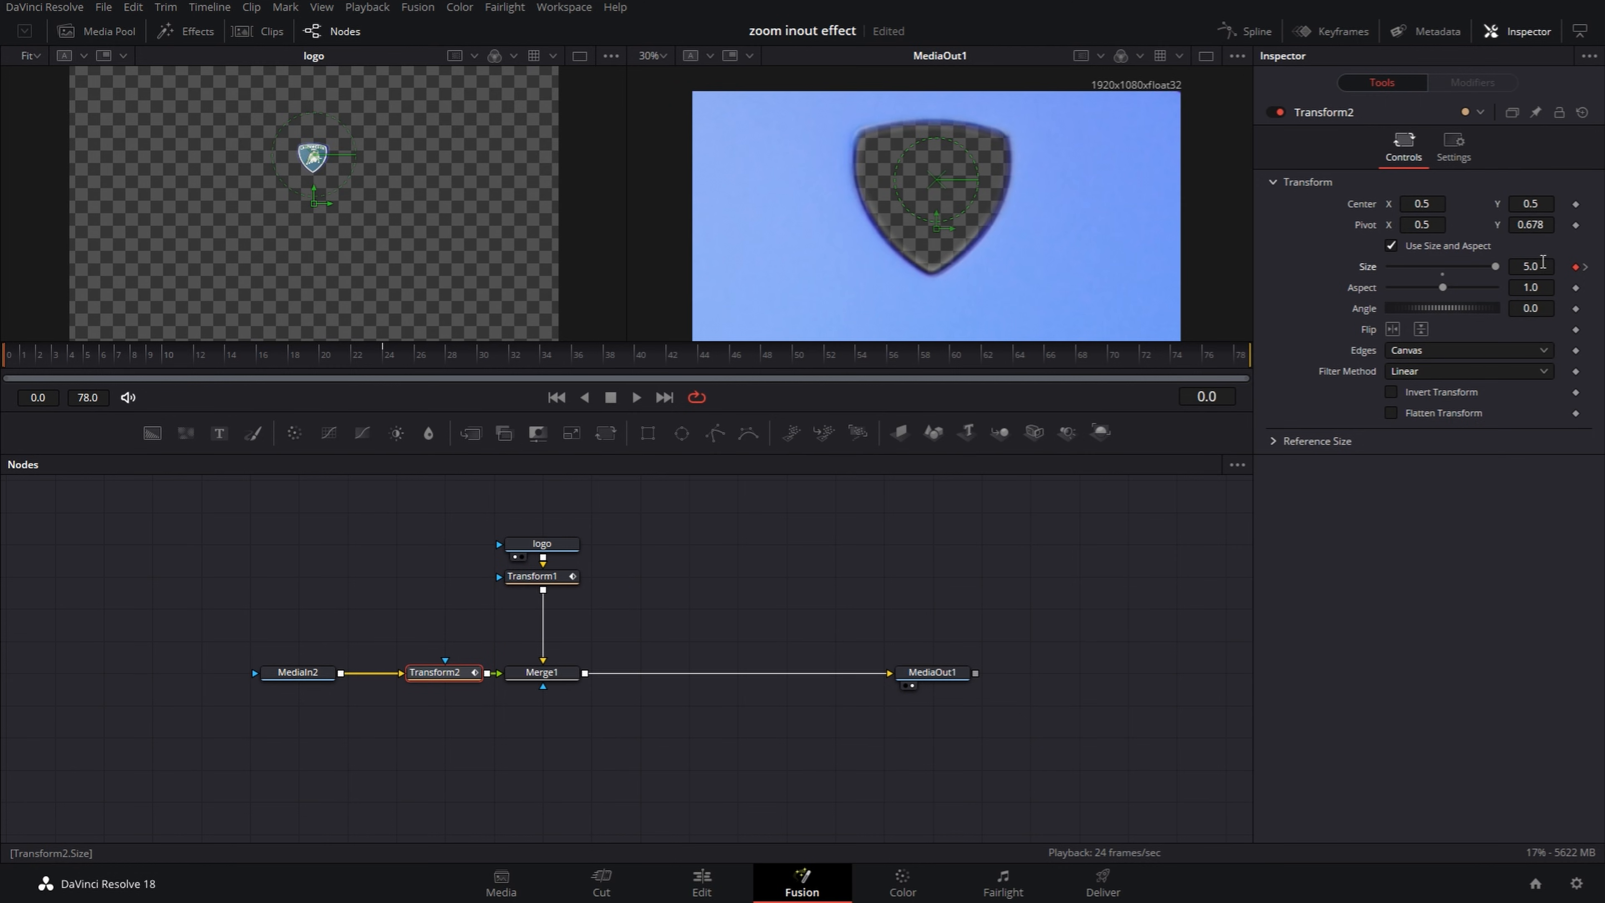
Step: Raise Transform2's Size at frame 0 to 25, check frame 24 and play back the zoom-out
{"action": "left_click", "coordinate": [1537, 266]}
{"action": "type", "text": "10"}
{"action": "key", "text": "Tab"}
{"action": "left_click", "coordinate": [1537, 267]}
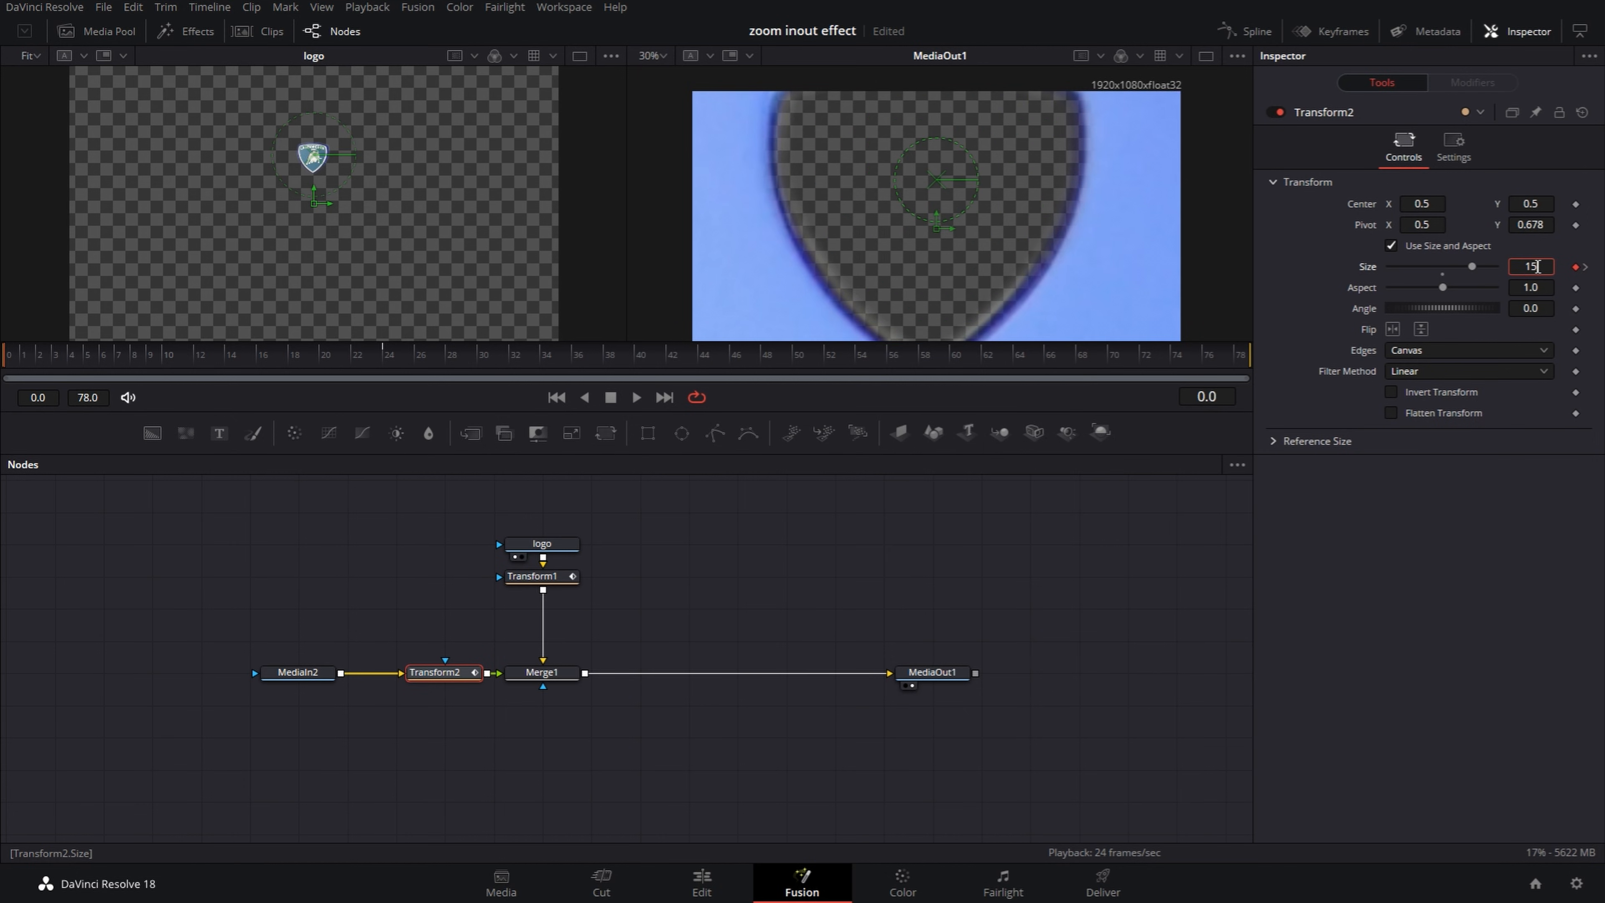
{"action": "type", "text": "22"}
{"action": "key", "text": "Tab"}
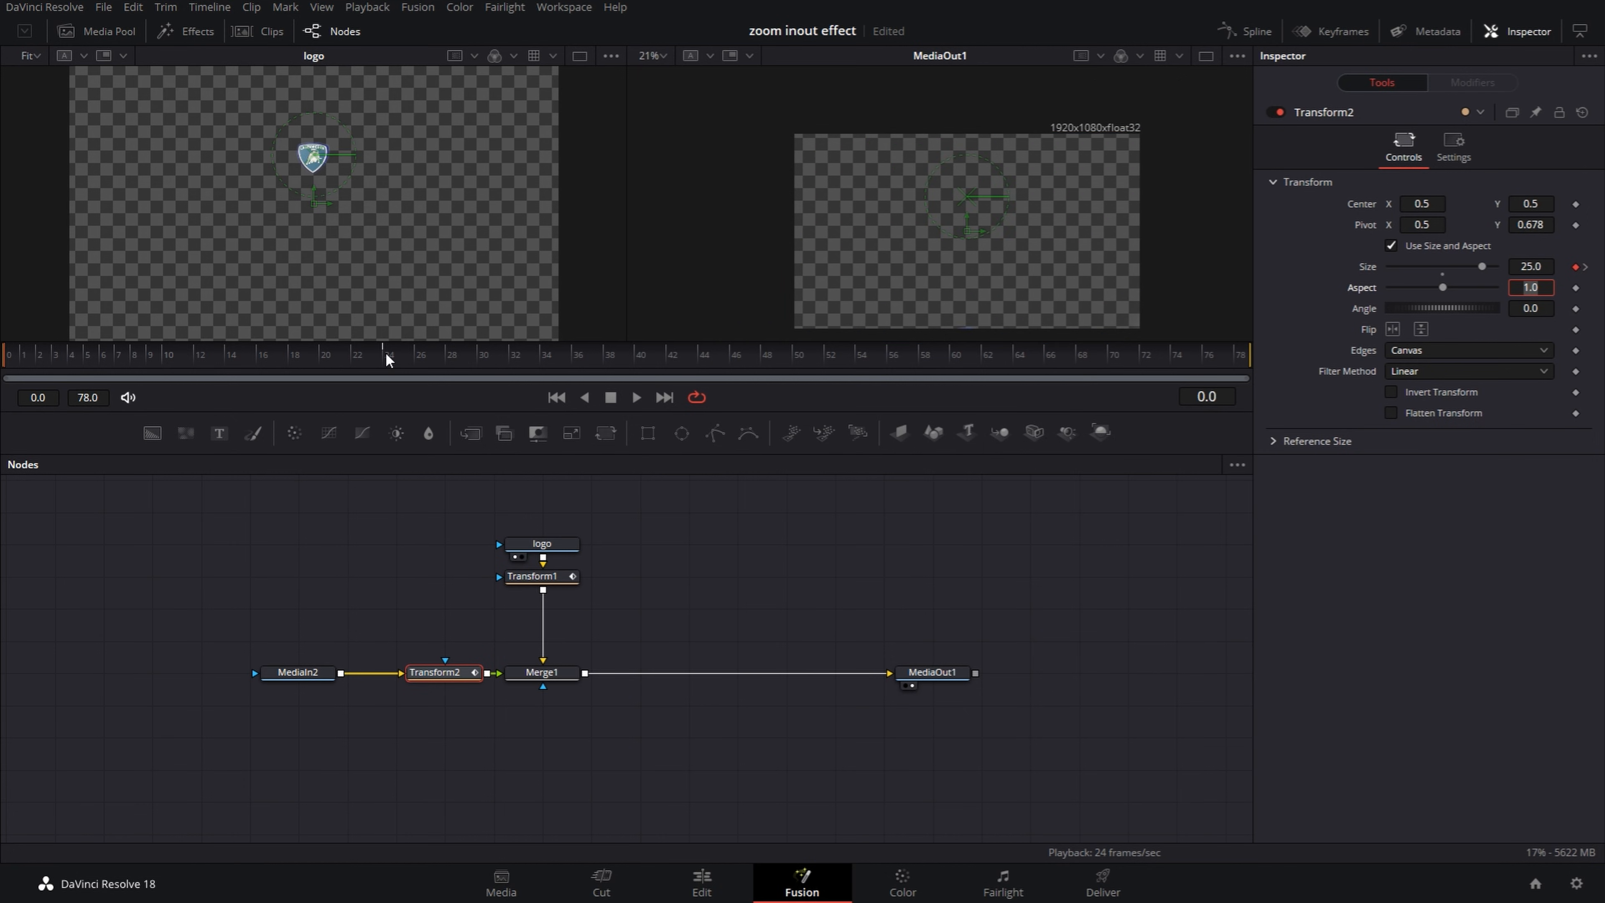
{"action": "left_click", "coordinate": [385, 352]}
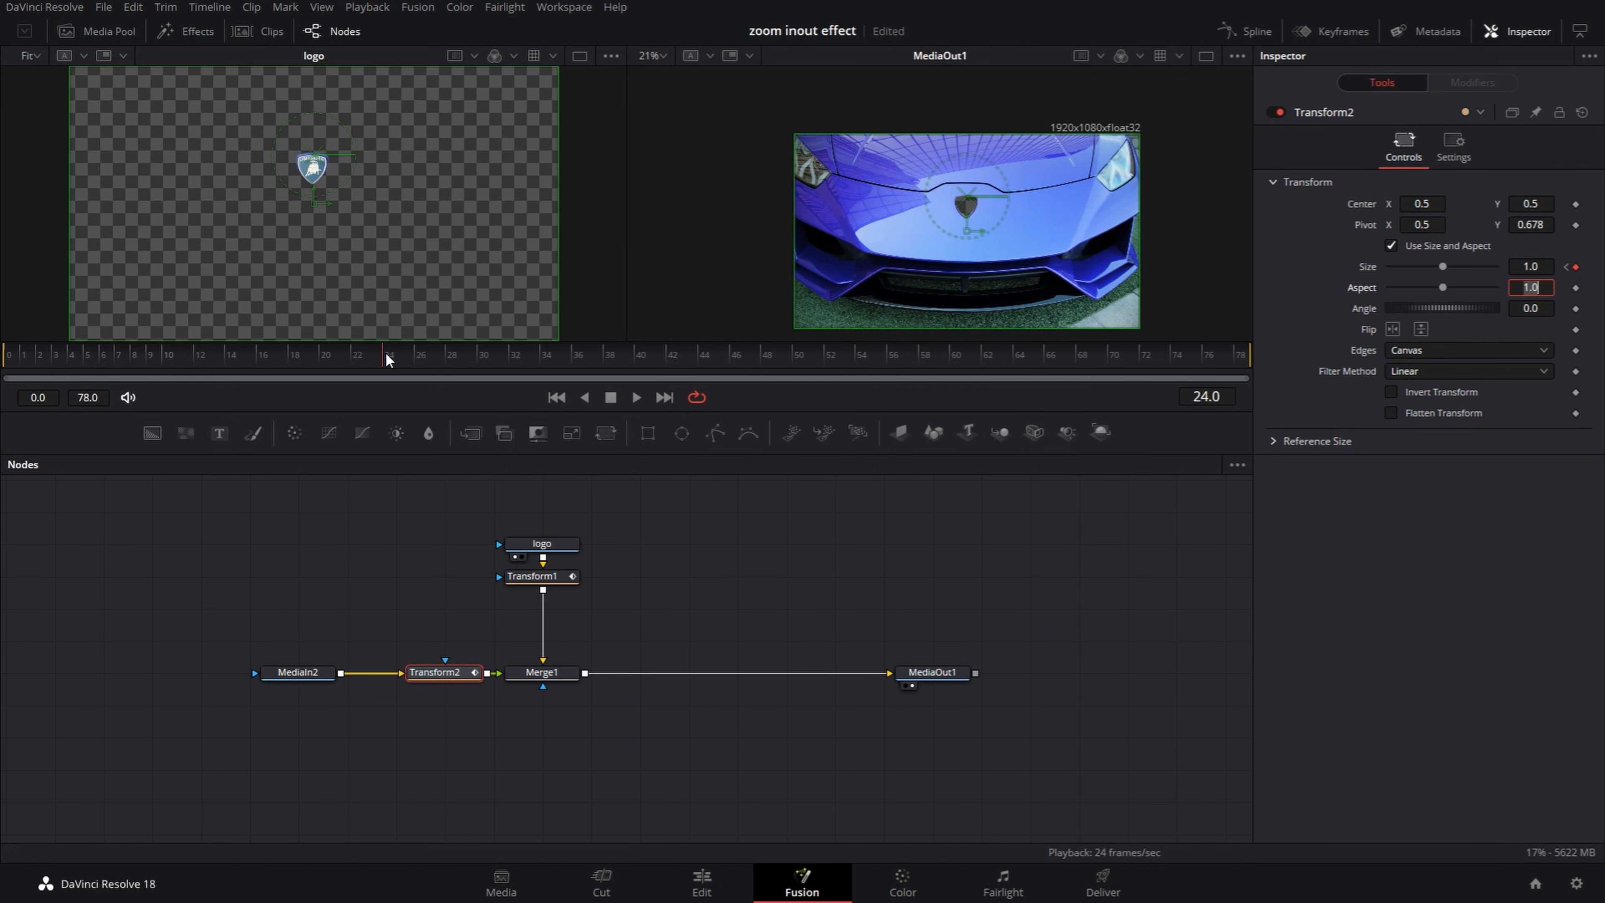
{"action": "left_click", "coordinate": [48, 359]}
{"action": "key", "text": "space"}
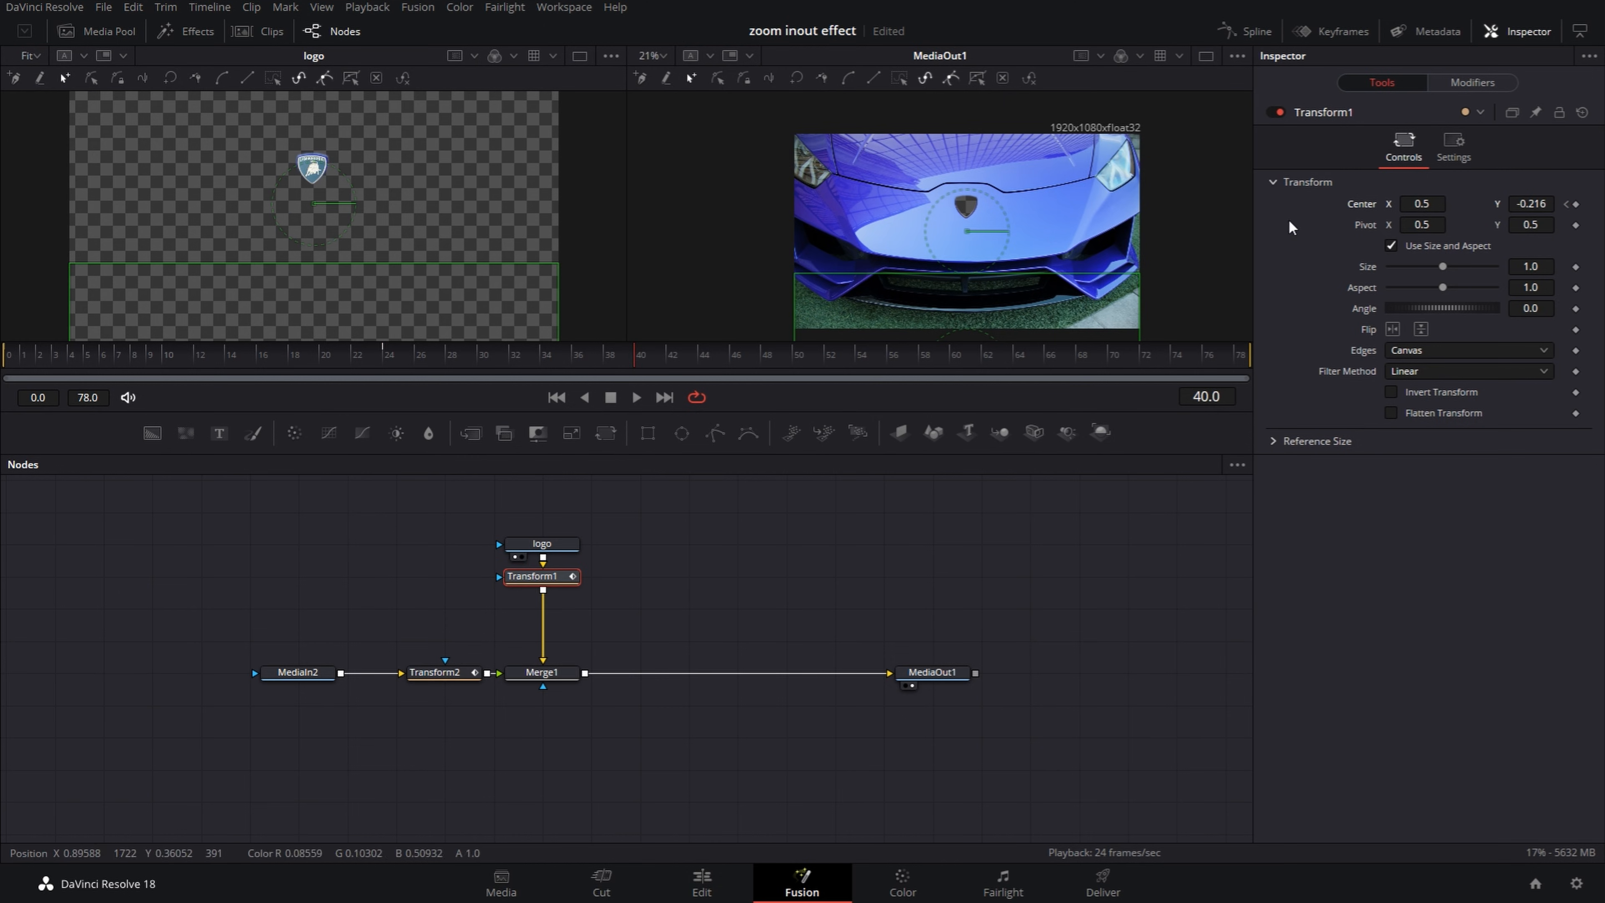
Step: Reset Transform1's Center to its default at frame 40 and play the emblem's return
{"action": "right_click", "coordinate": [1367, 203]}
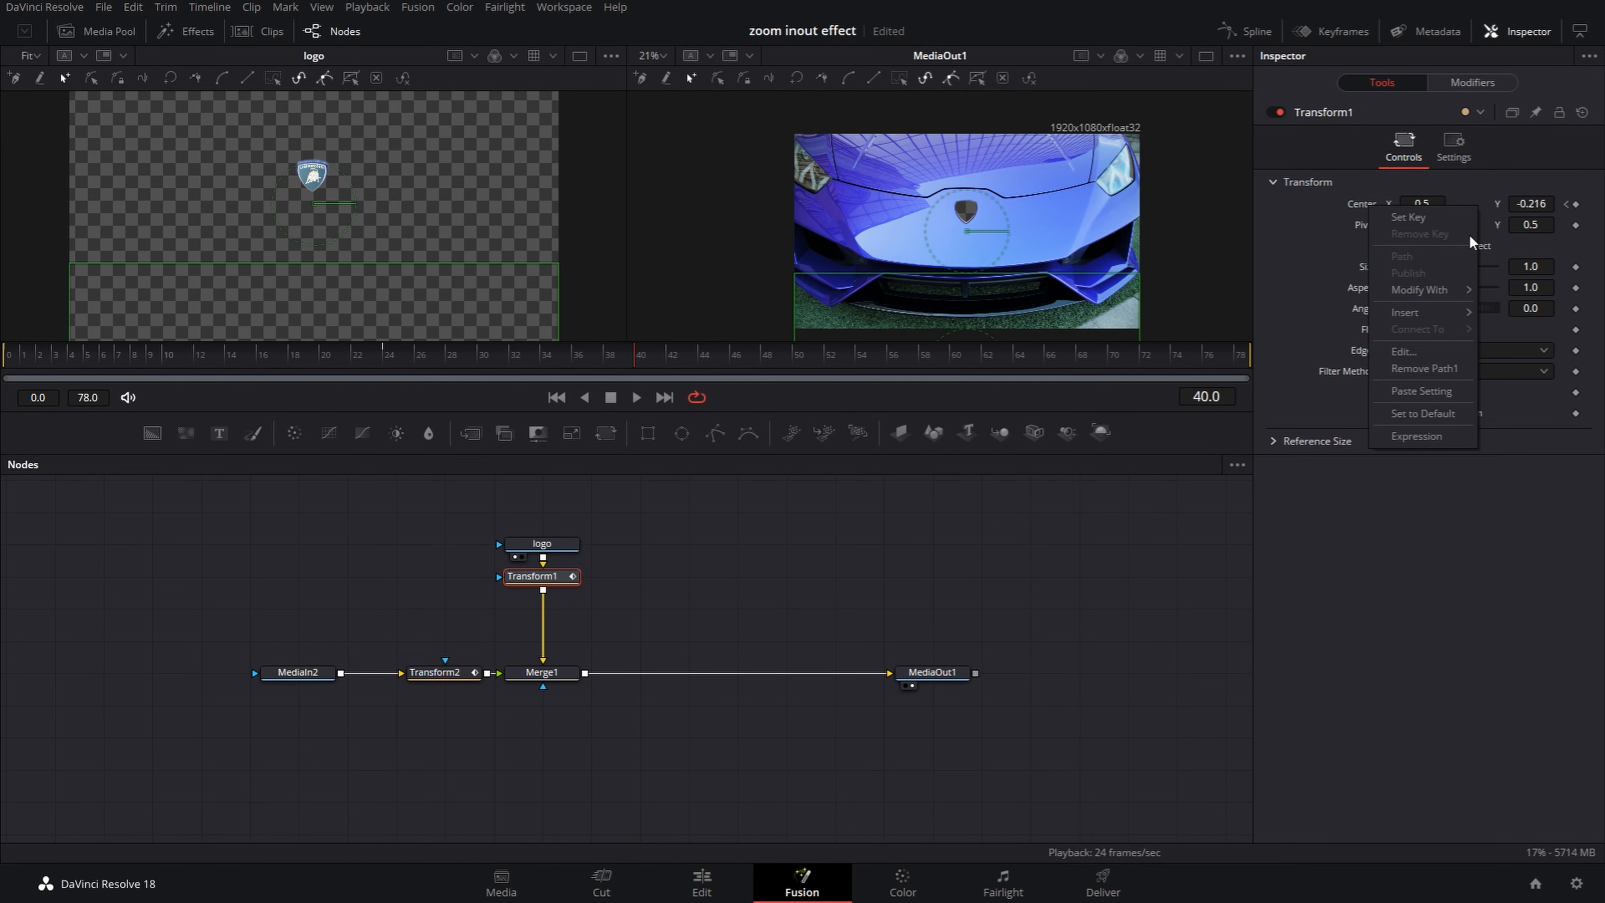
{"action": "left_click", "coordinate": [1428, 407]}
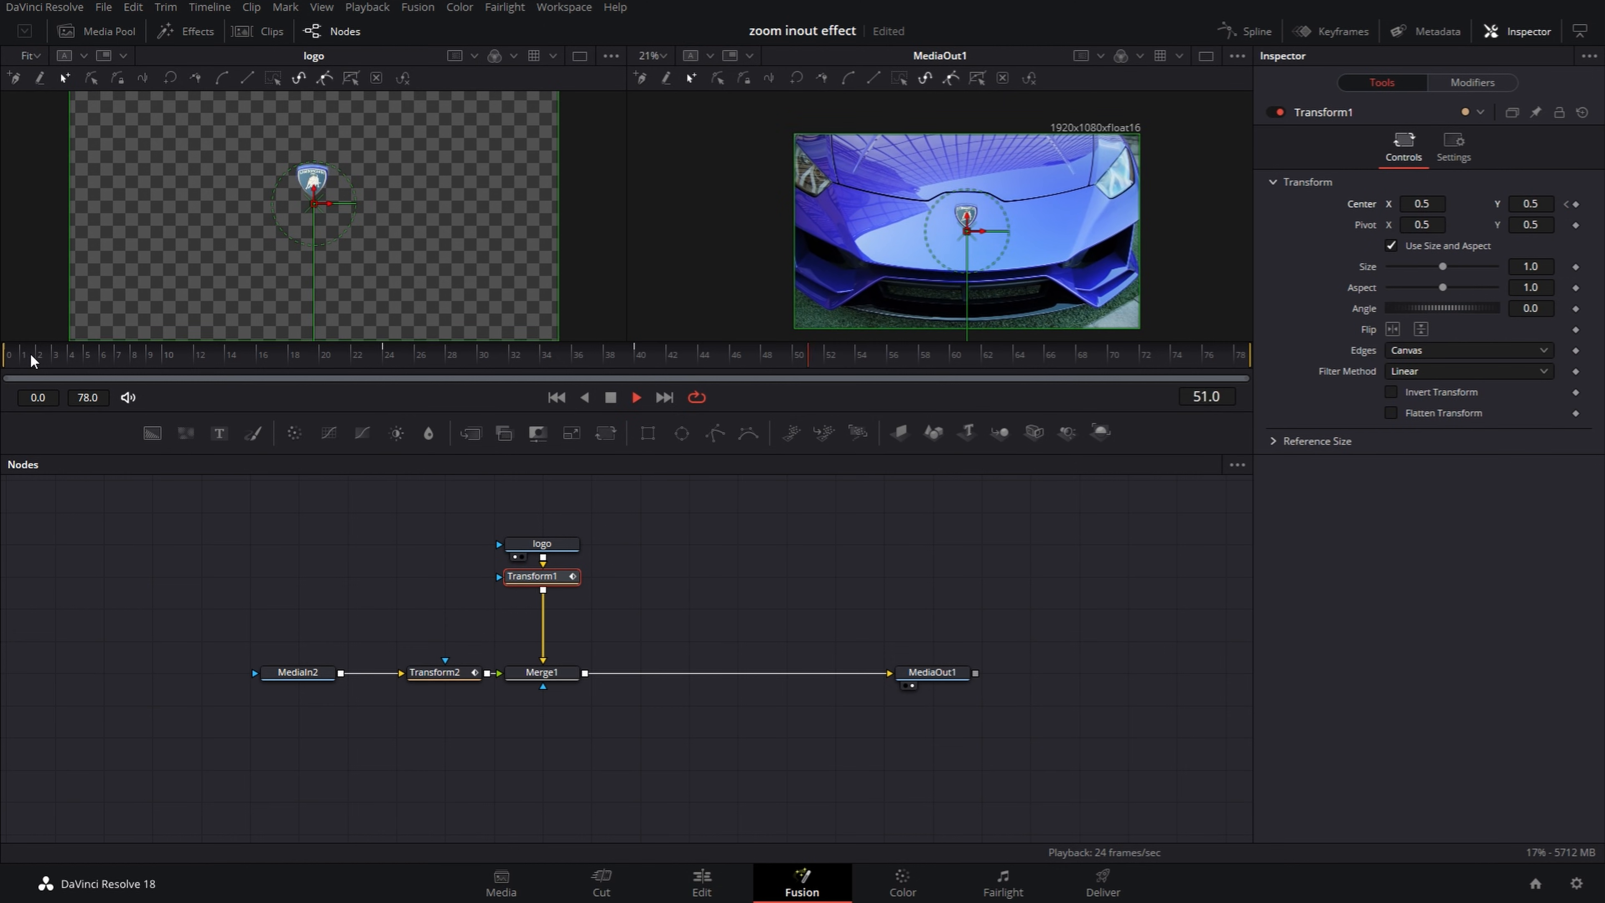
{"action": "key", "text": "space"}
Step: Go to frame 24 and insert another Transform node between Merge1 and MediaOut1
{"action": "left_click", "coordinate": [383, 355]}
{"action": "left_click_drag", "start_coordinate": [607, 432], "coordinate": [701, 669]}
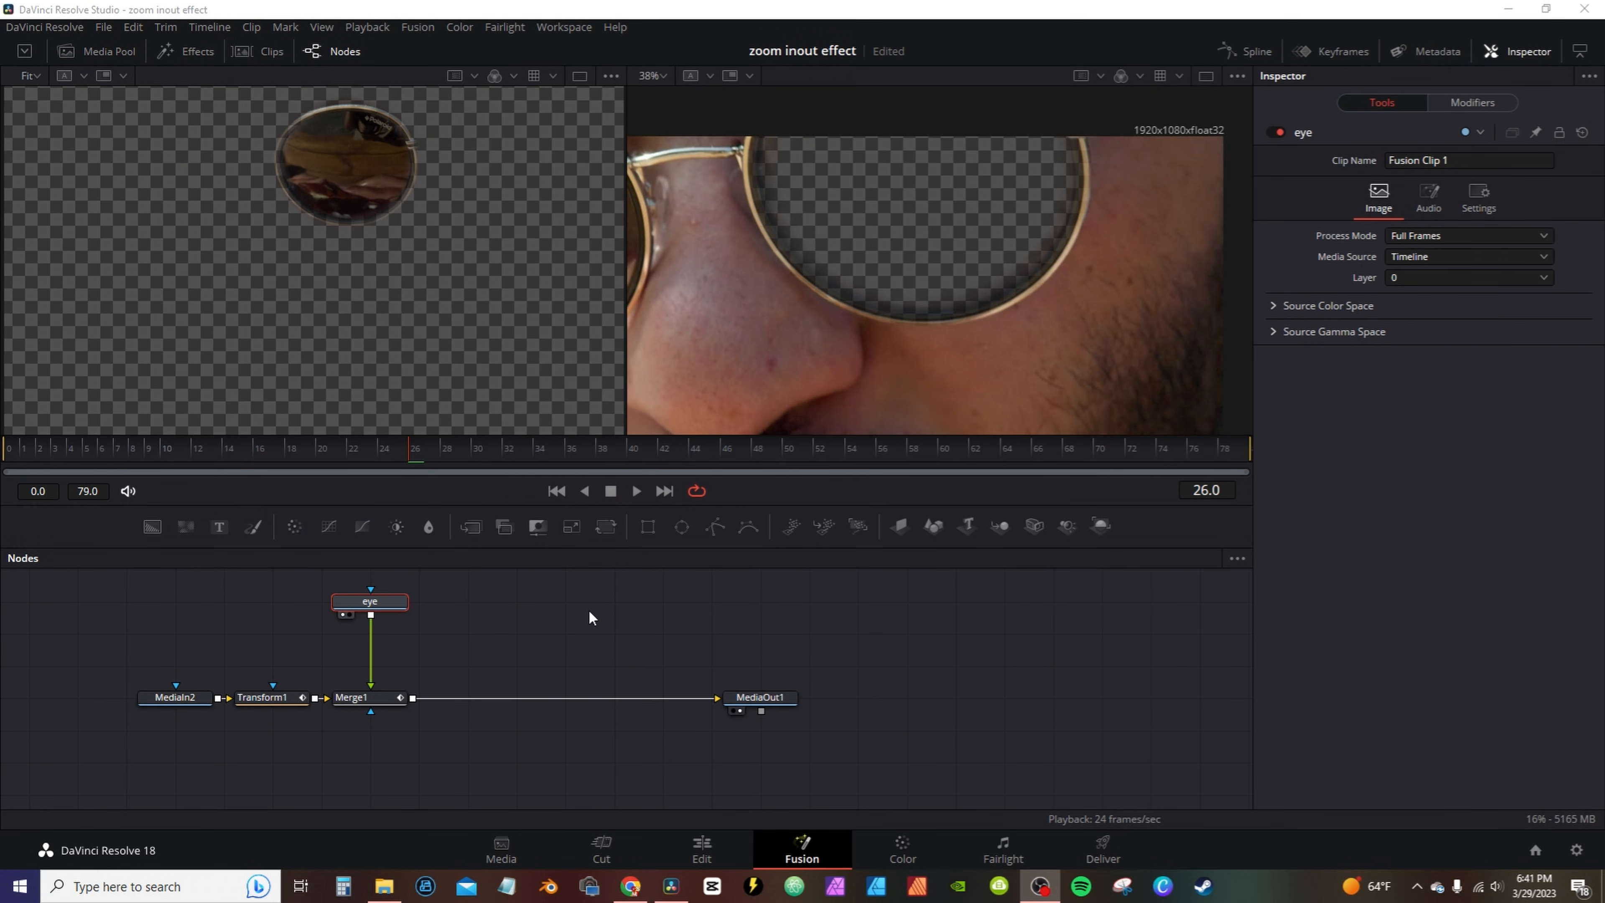
Step: In the sunglasses composition, inspect the Transform1 and eye nodes and scrub the zoom from the start to frame 35
{"action": "left_click_drag", "start_coordinate": [588, 609], "coordinate": [644, 670]}
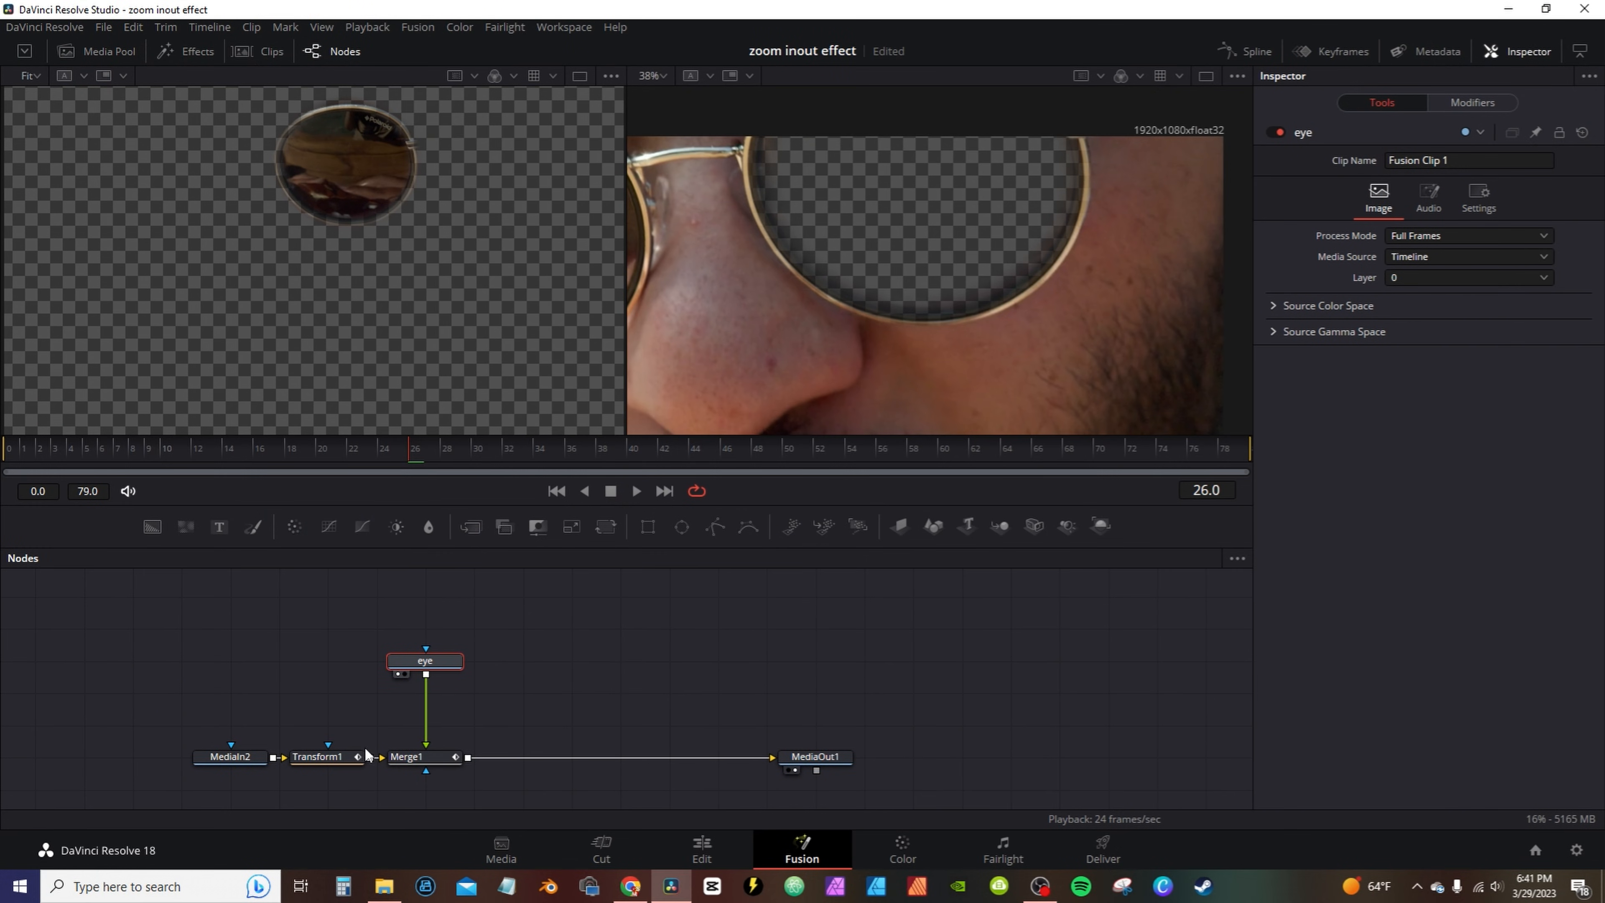
{"action": "left_click", "coordinate": [345, 756]}
{"action": "left_click", "coordinate": [30, 446]}
{"action": "left_click_drag", "start_coordinate": [31, 446], "coordinate": [550, 448]}
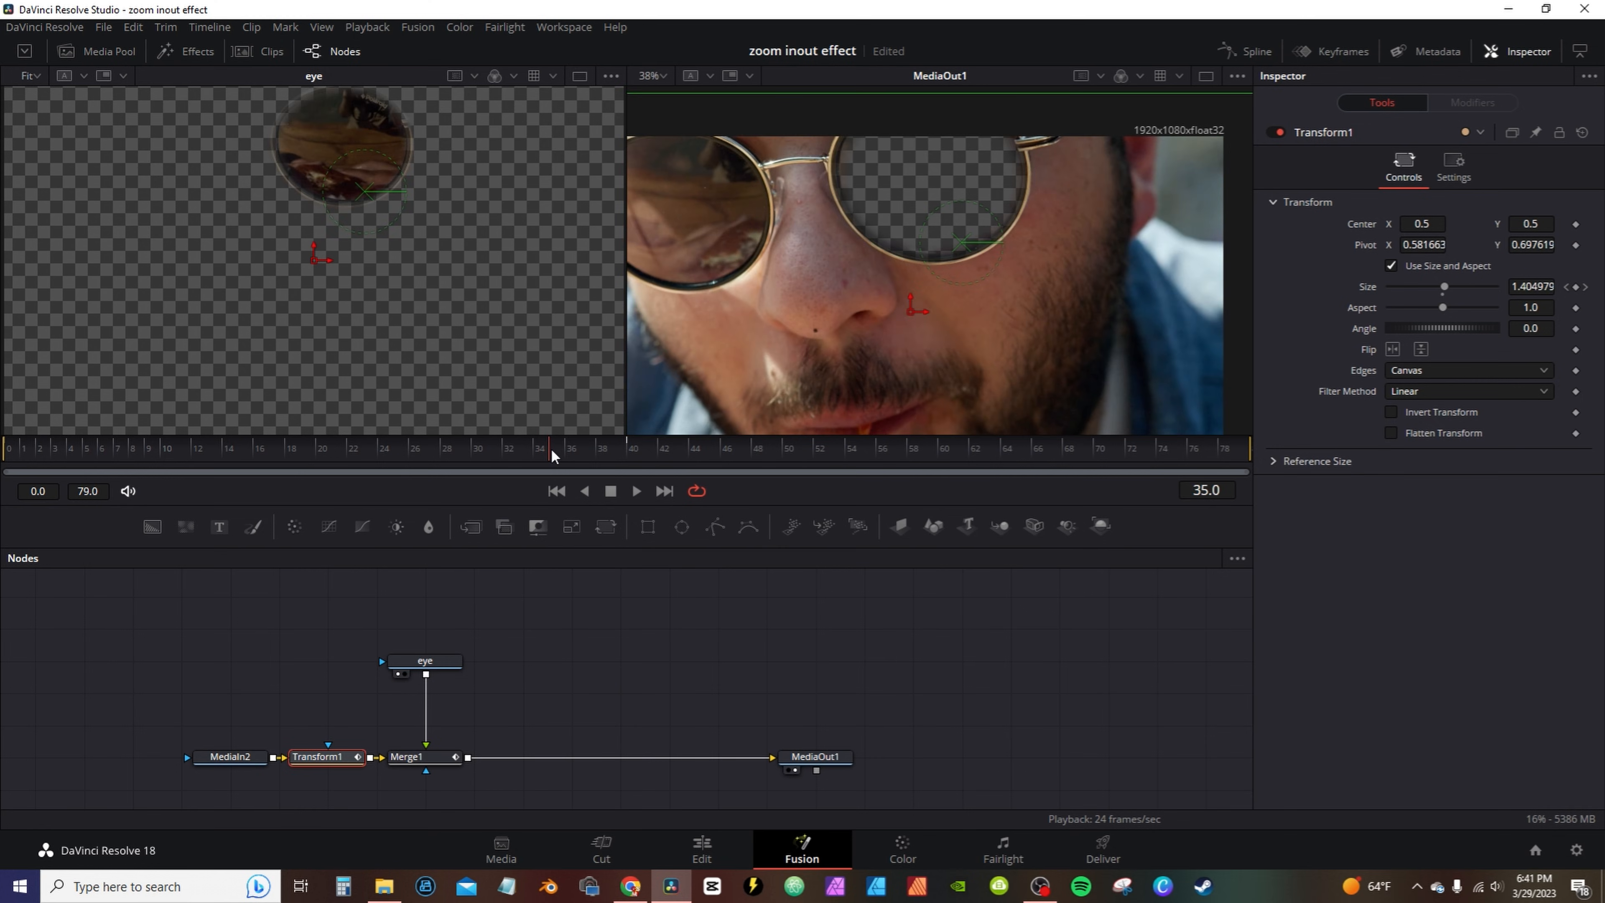
{"action": "left_click", "coordinate": [456, 658]}
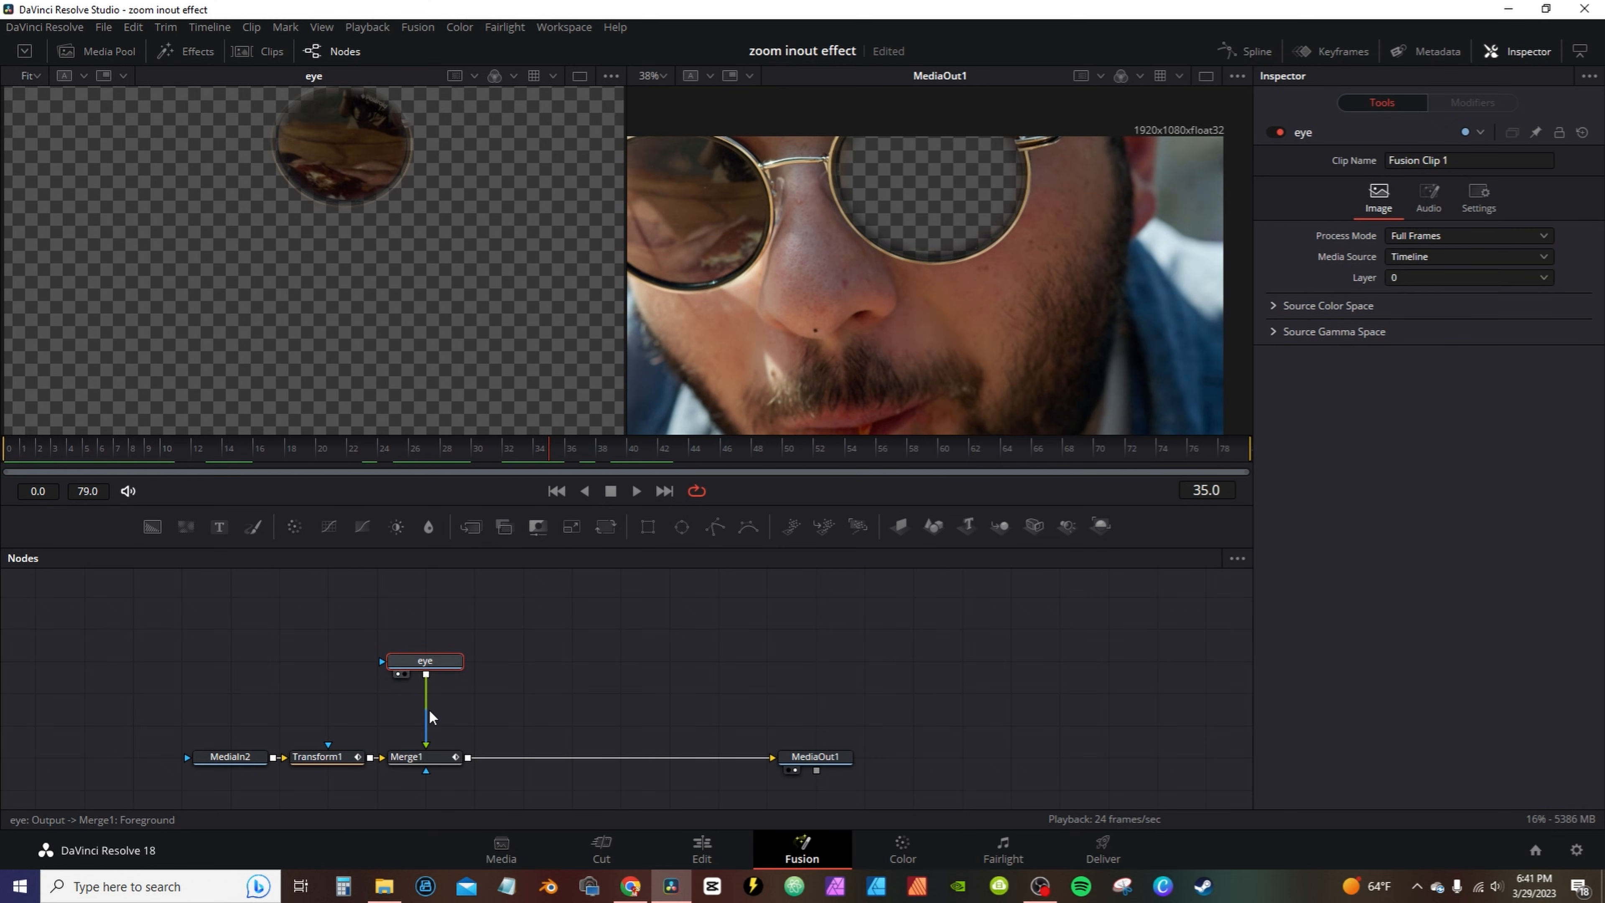
Step: Check Merge1's Blend keyframes at frames 41 and 57, try a Blend of 6.929 at frame 57 and return it to 1
{"action": "left_click", "coordinate": [413, 756]}
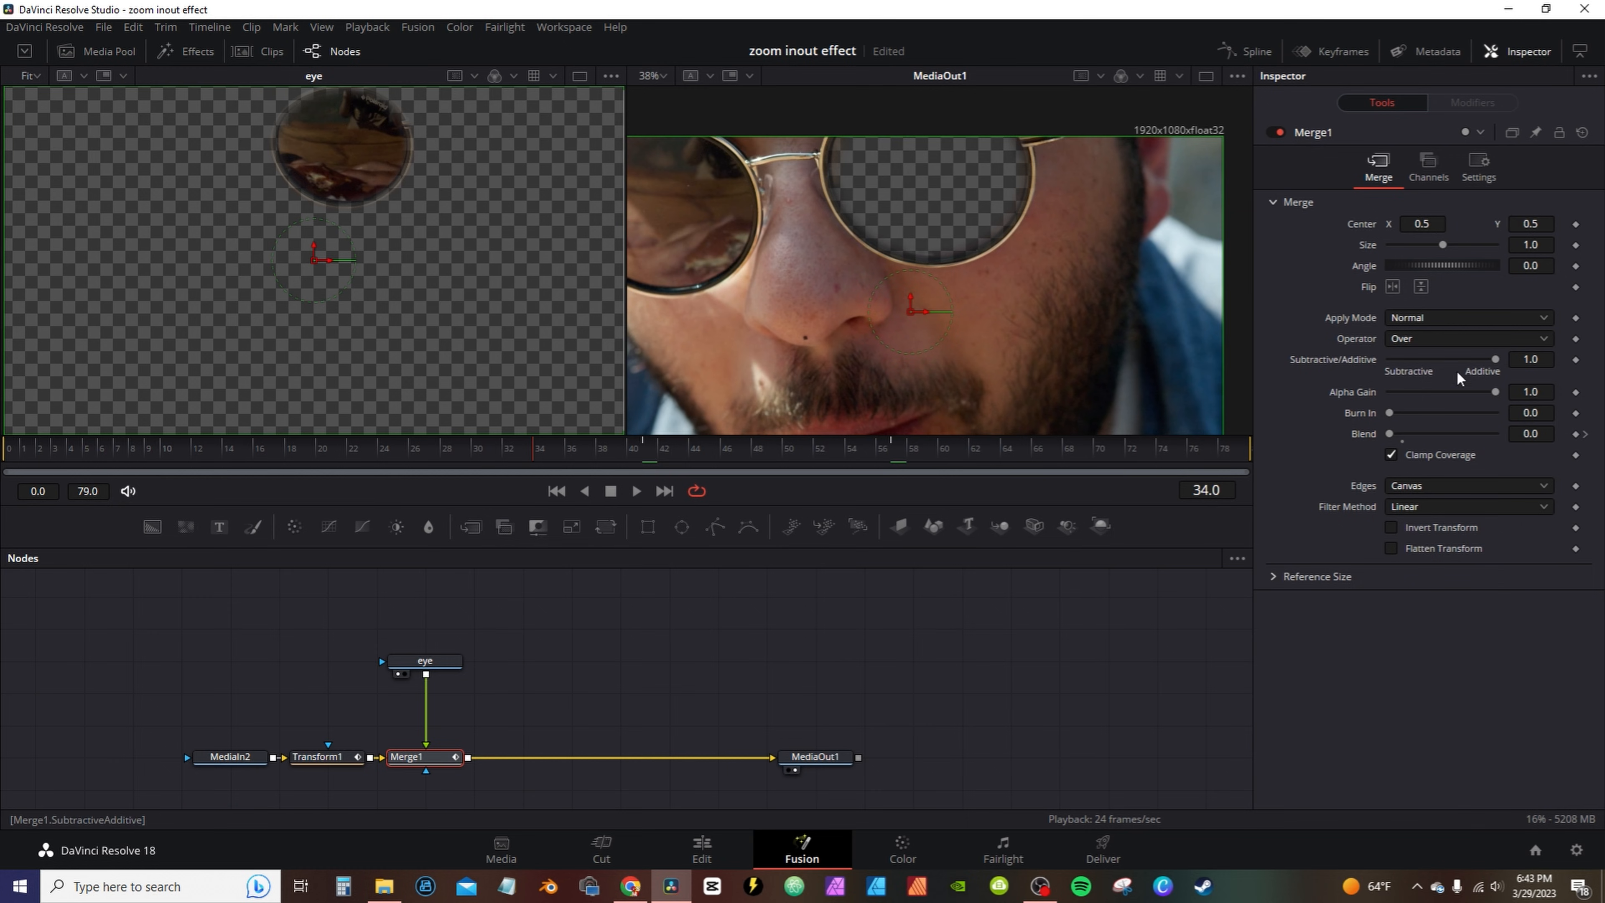
{"action": "left_click", "coordinate": [643, 446]}
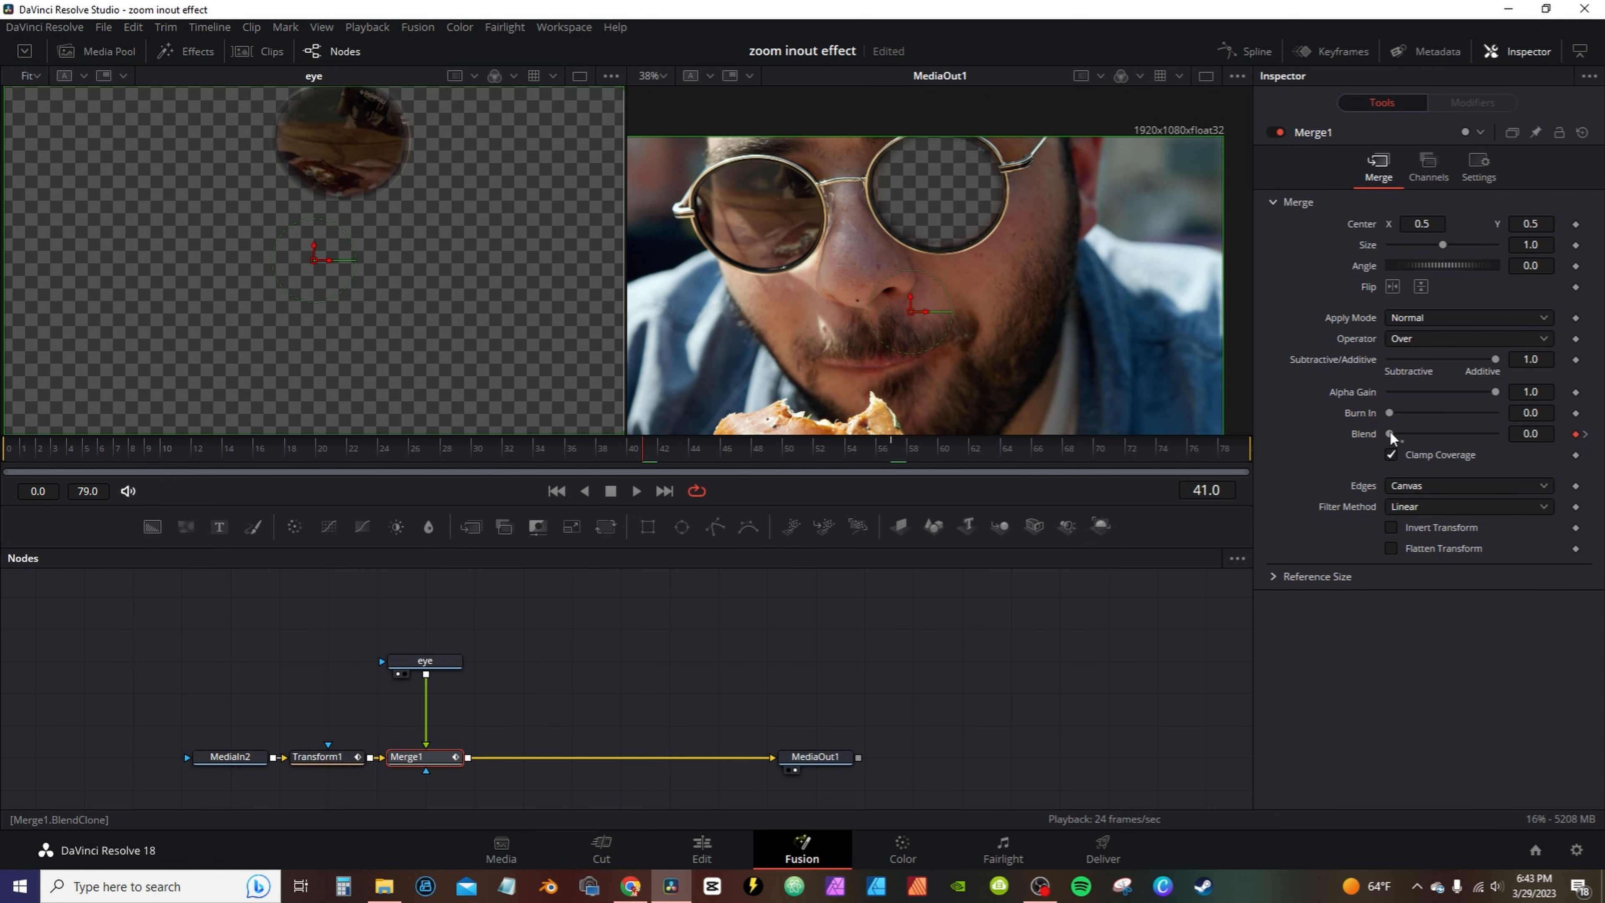
{"action": "left_click", "coordinate": [893, 449]}
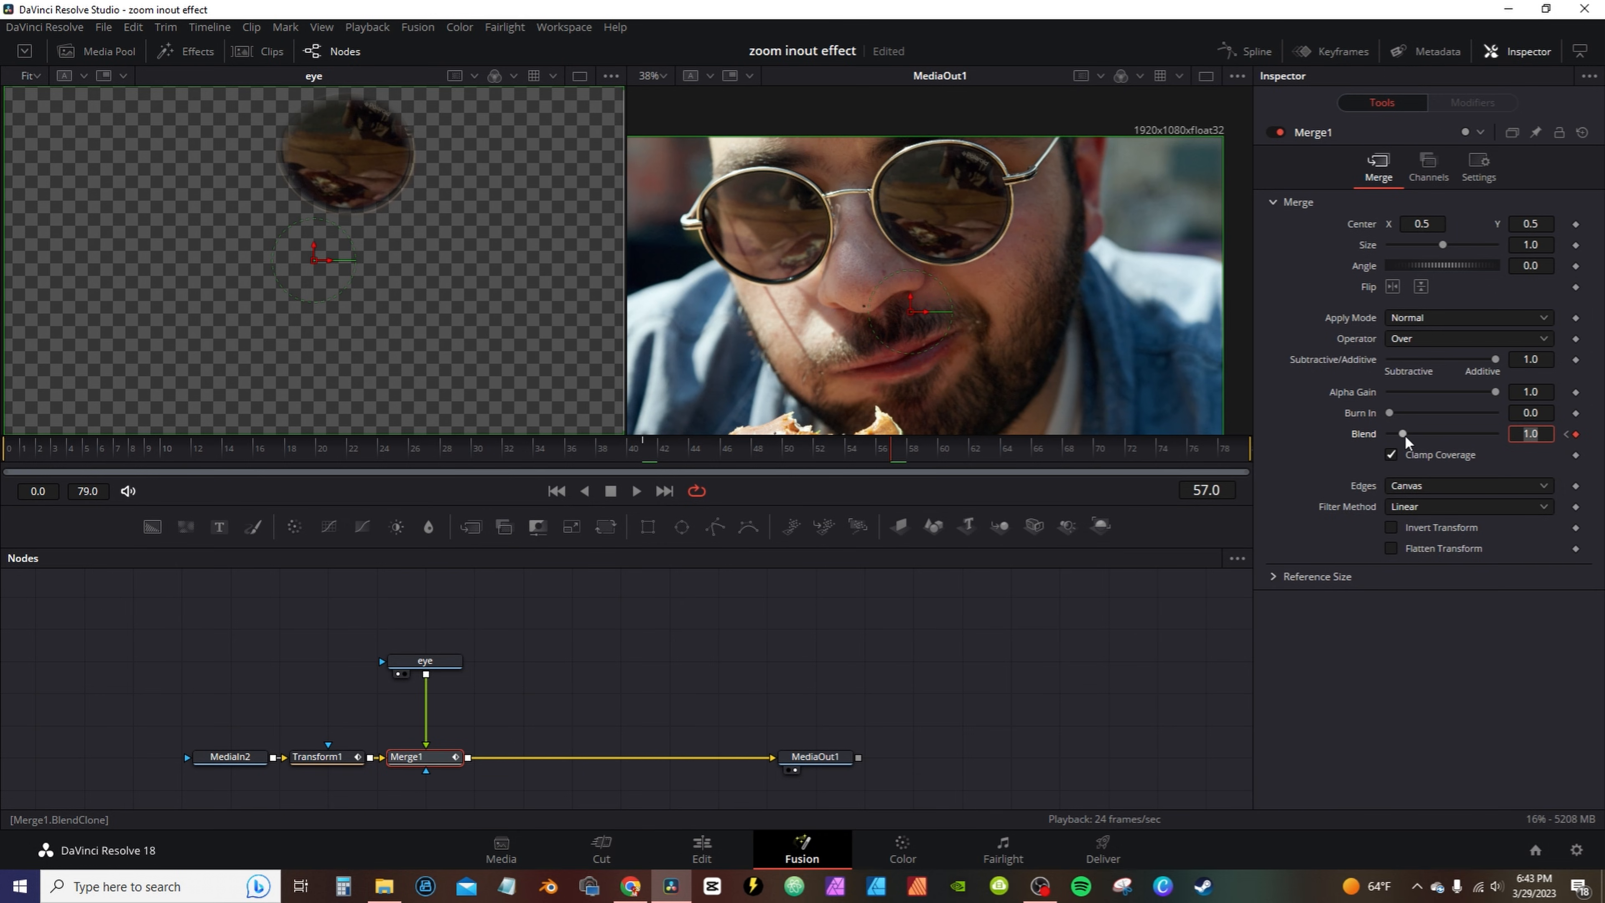
{"action": "left_click_drag", "start_coordinate": [1403, 435], "coordinate": [1483, 431]}
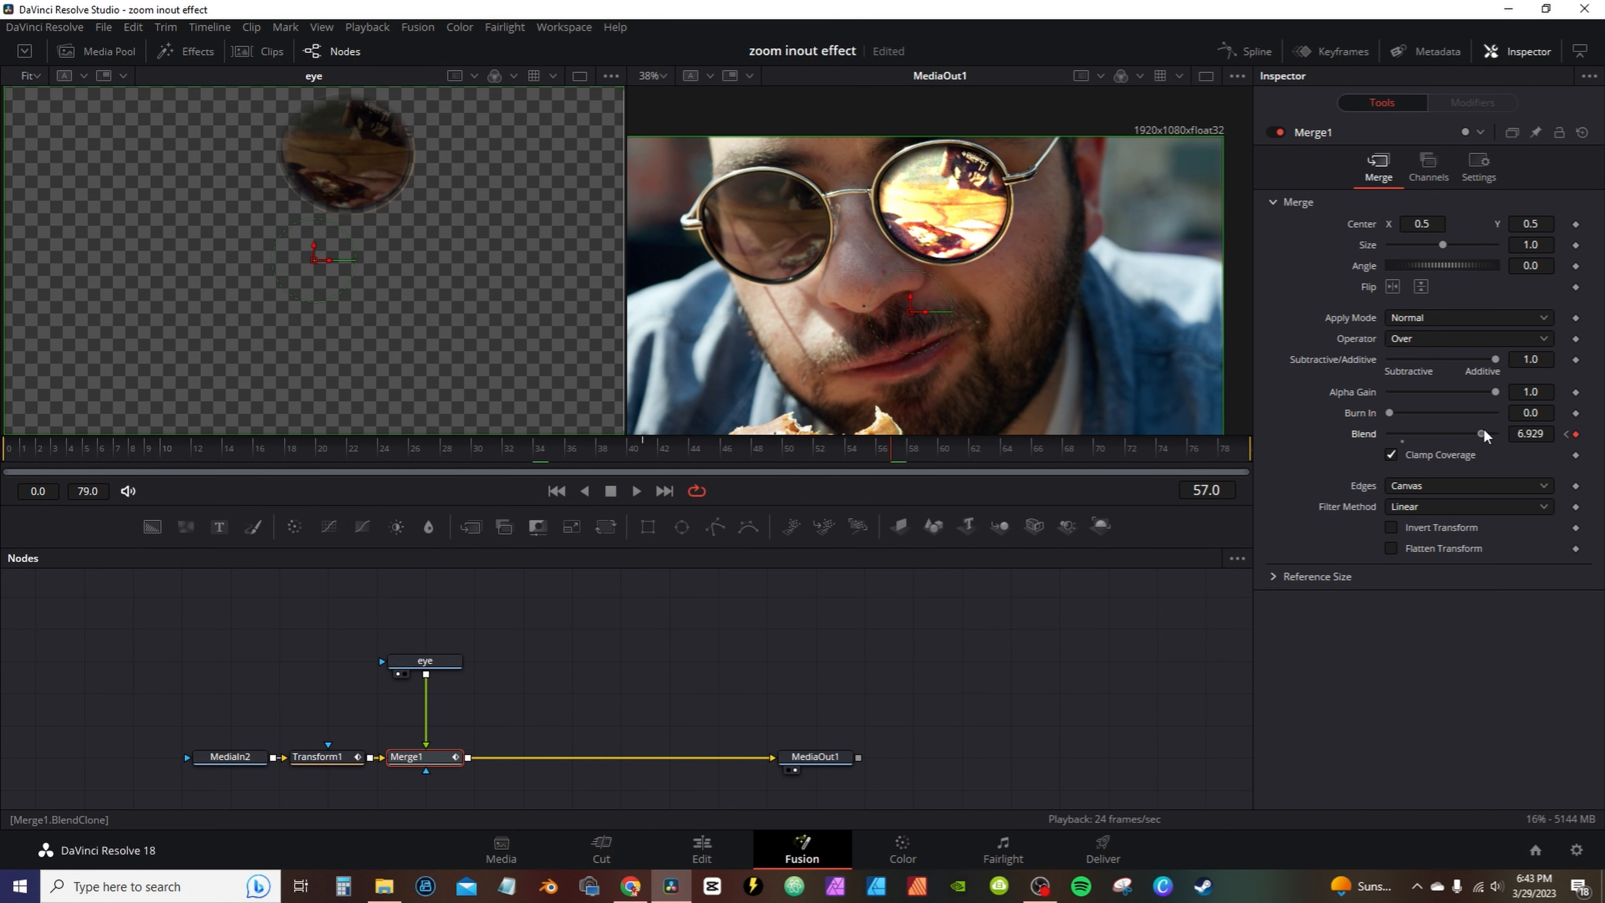
{"action": "left_click", "coordinate": [1398, 438]}
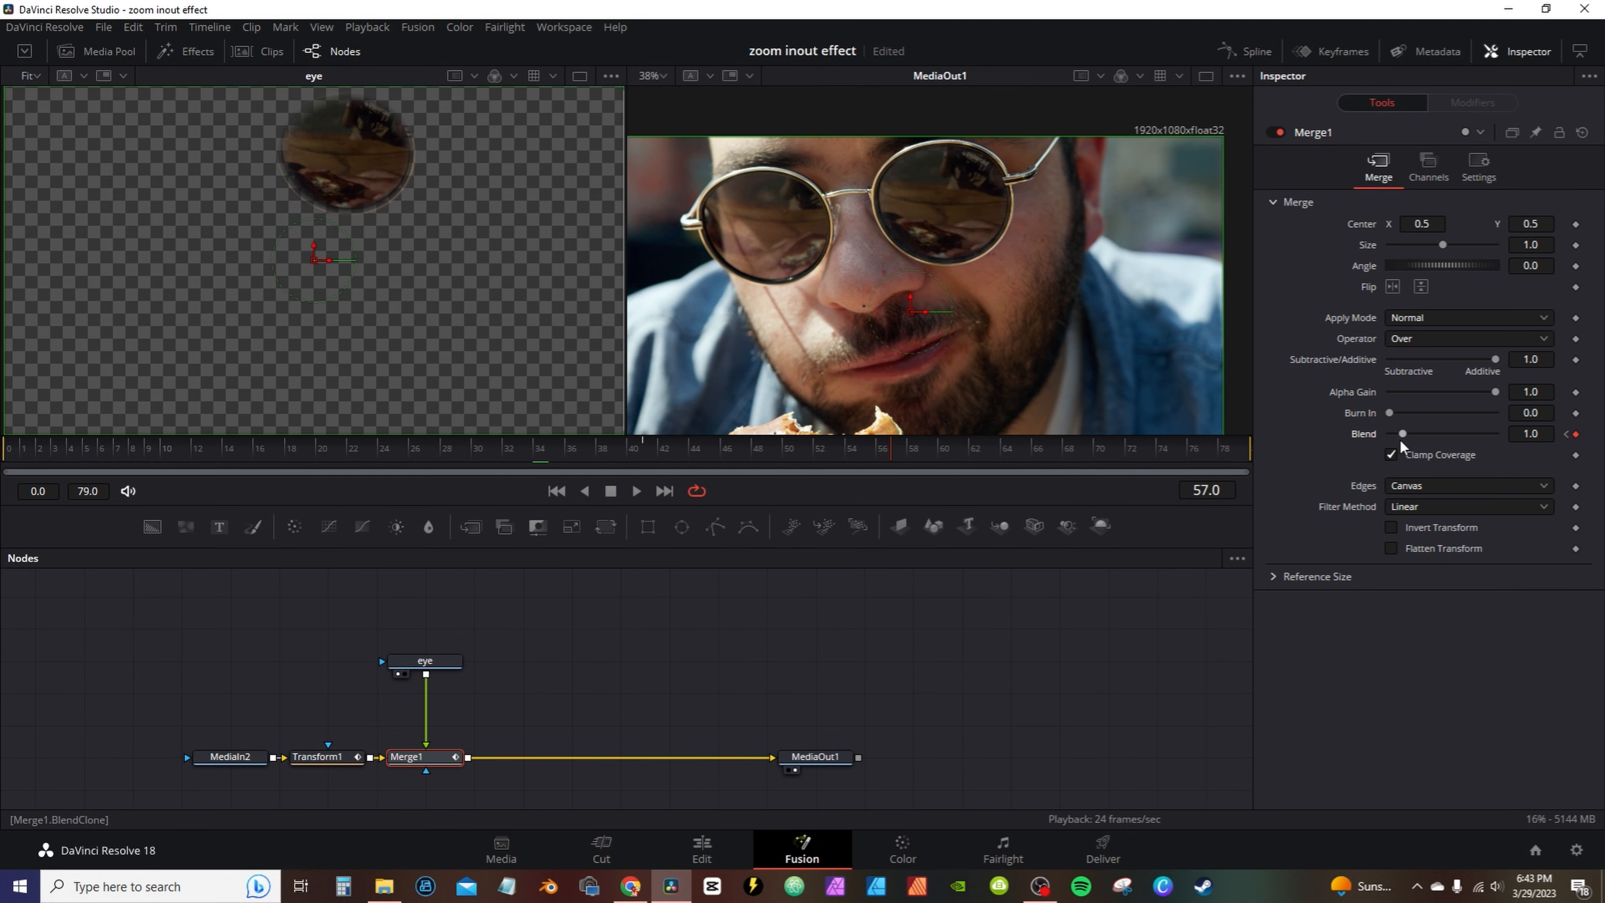
Step: In the Spline editor, reshape Merge1's Blend curve, lengthening the frame 57 handle upward and stretching the frame 41 handle far forward in time
{"action": "left_click", "coordinate": [1243, 53]}
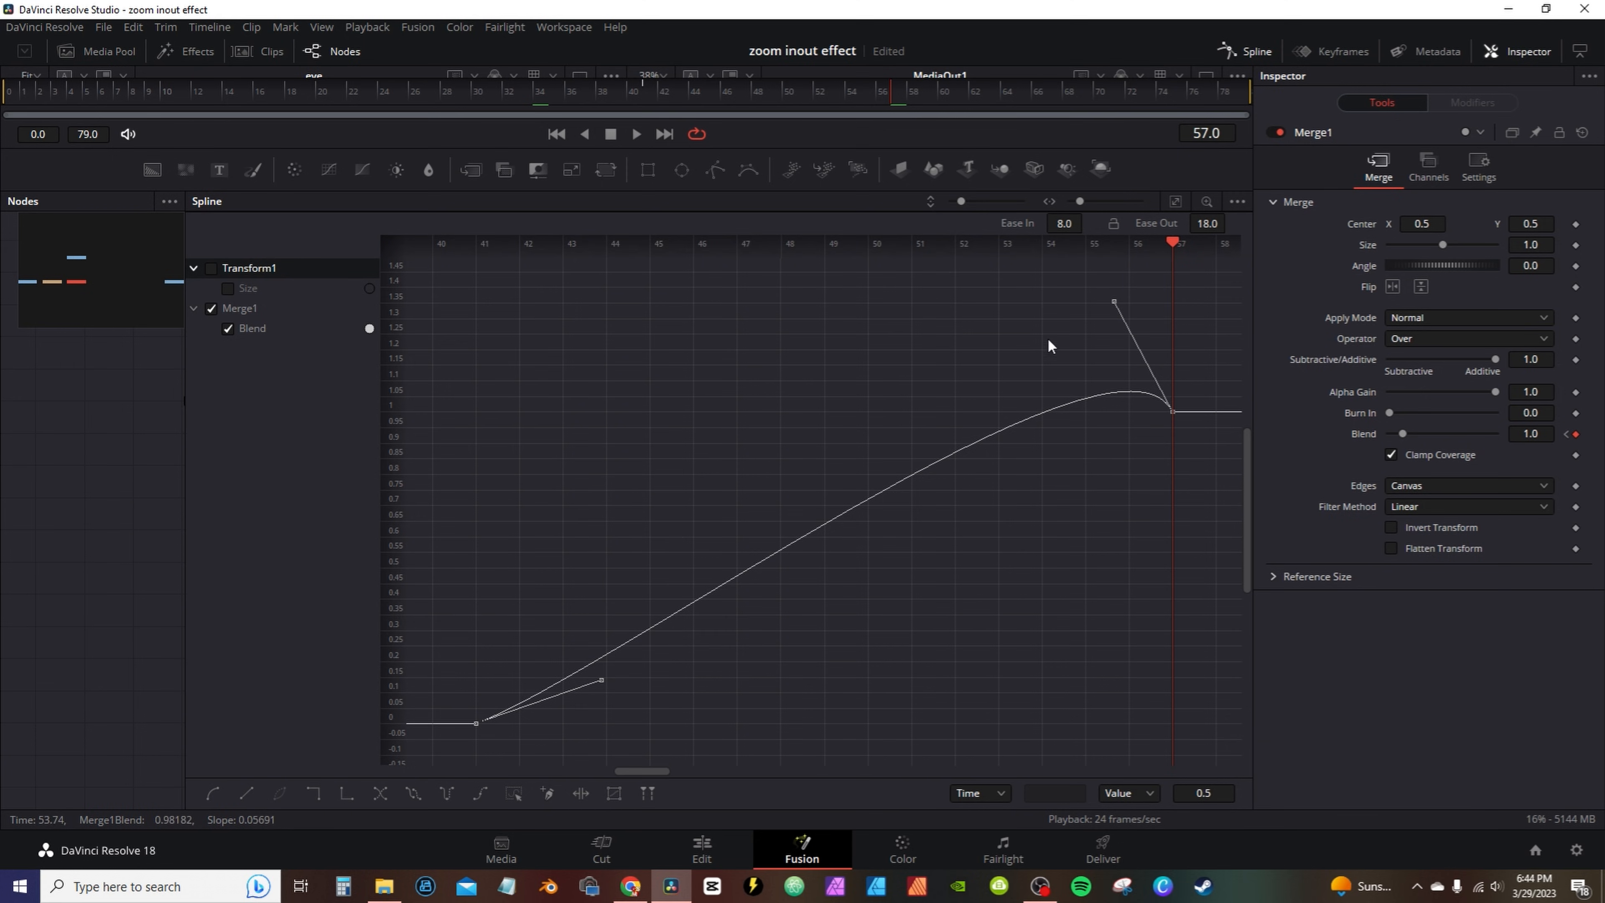
{"action": "left_click_drag", "start_coordinate": [1110, 310], "coordinate": [1051, 218]}
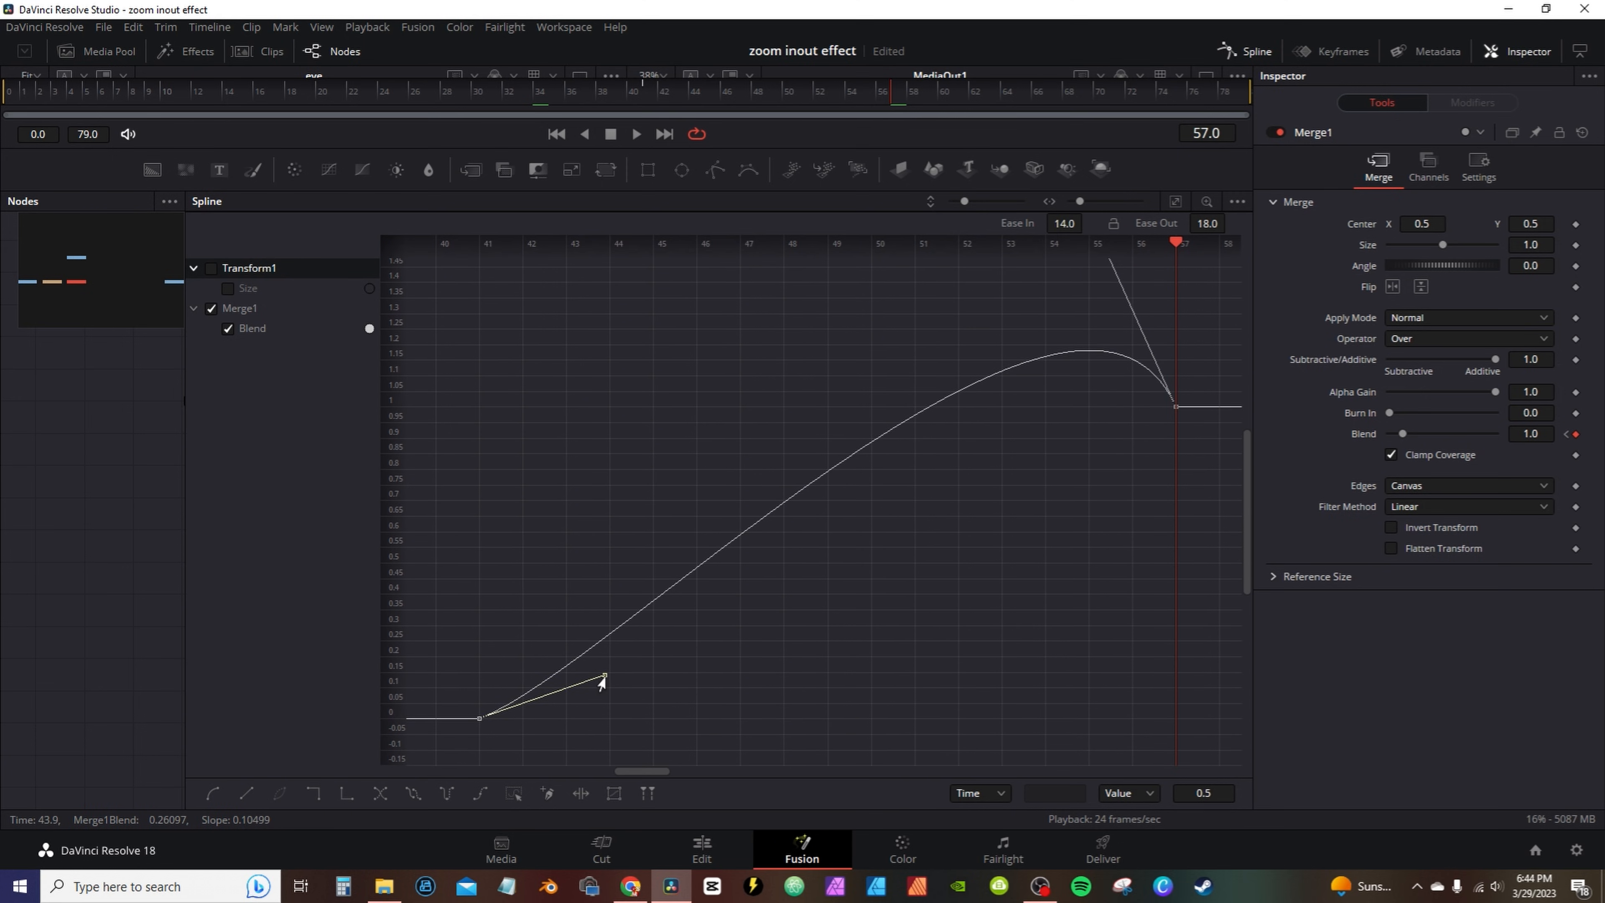
{"action": "left_click_drag", "start_coordinate": [602, 675], "coordinate": [1225, 712]}
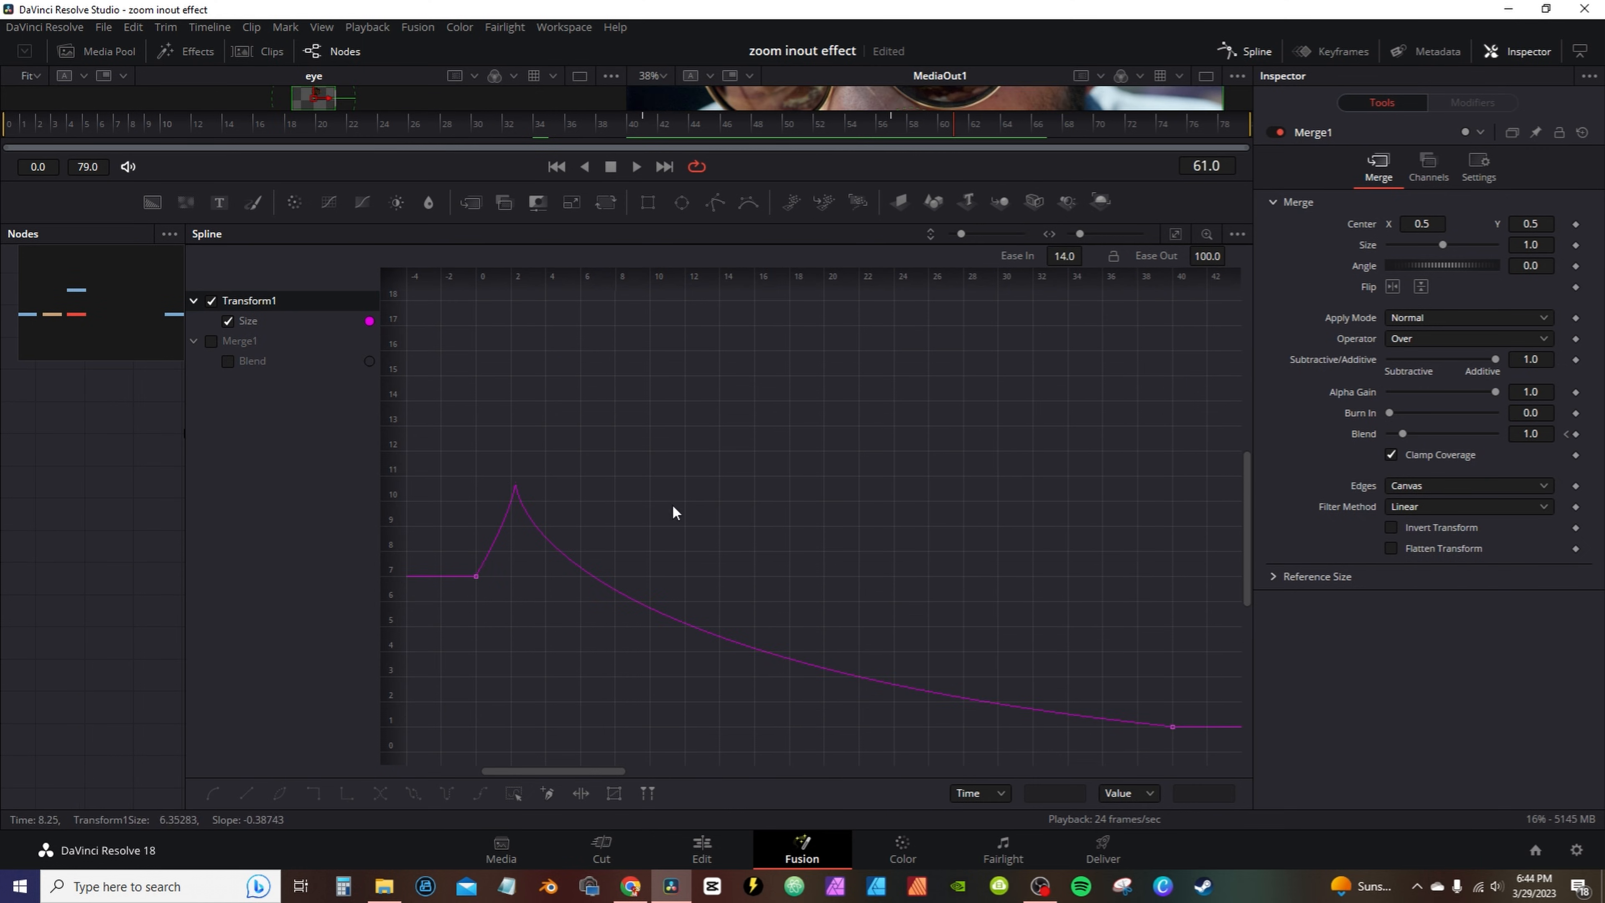
Step: Adjust the easing handle of Transform1's Size curve at its first keyframe and shrink the Spline editor to enlarge the viewers
{"action": "left_click_drag", "start_coordinate": [493, 440], "coordinate": [1088, 764]}
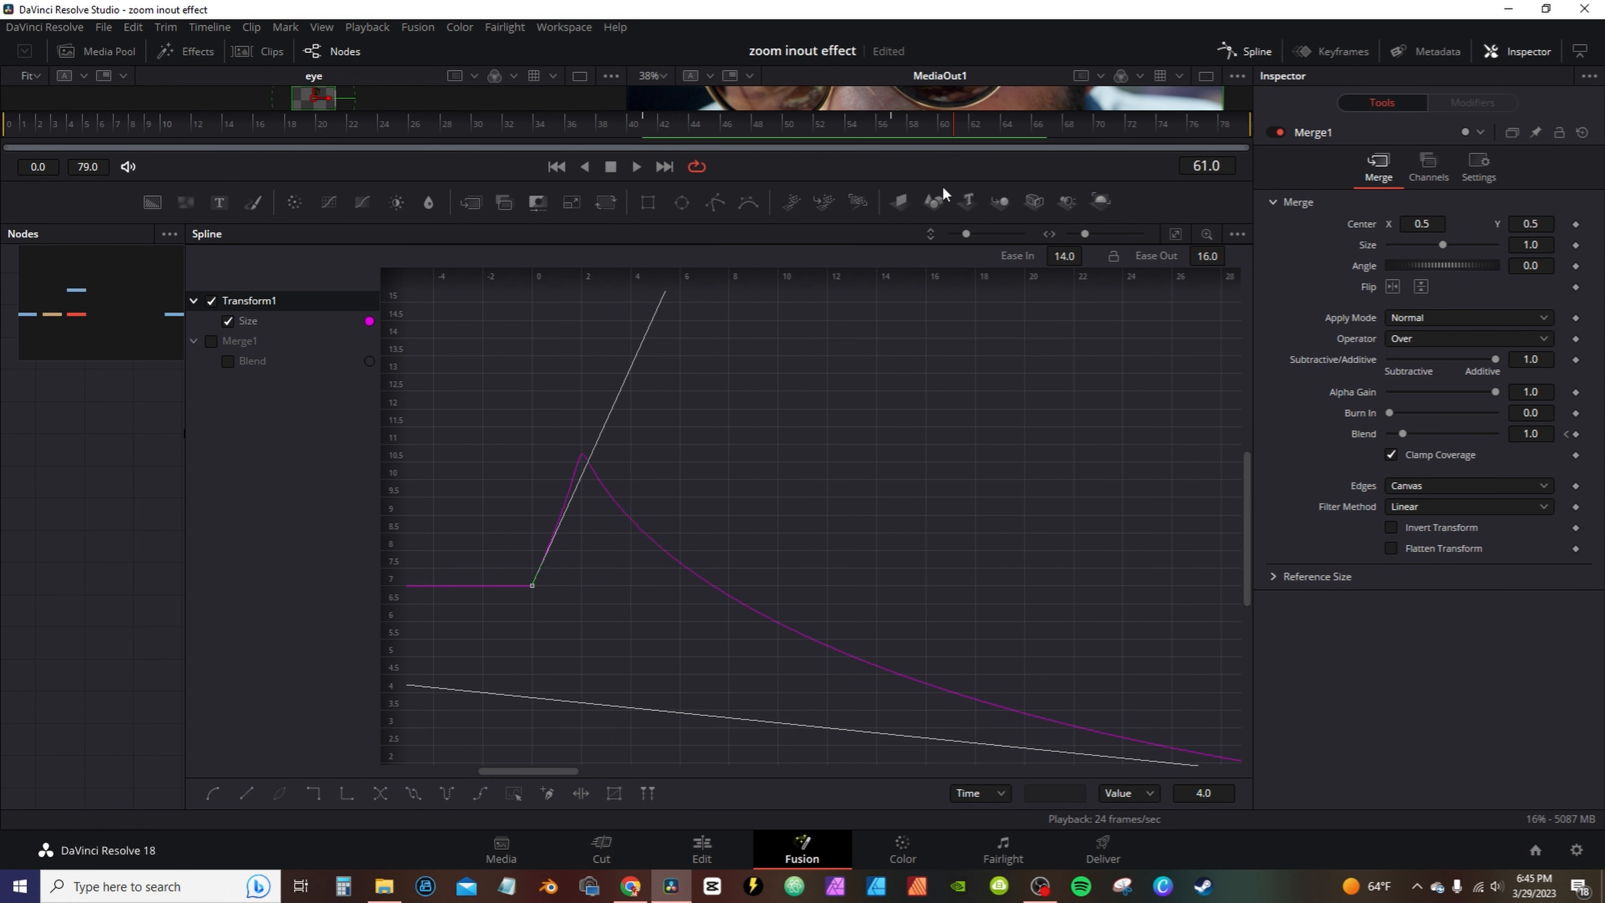
{"action": "left_click_drag", "start_coordinate": [970, 193], "coordinate": [969, 617]}
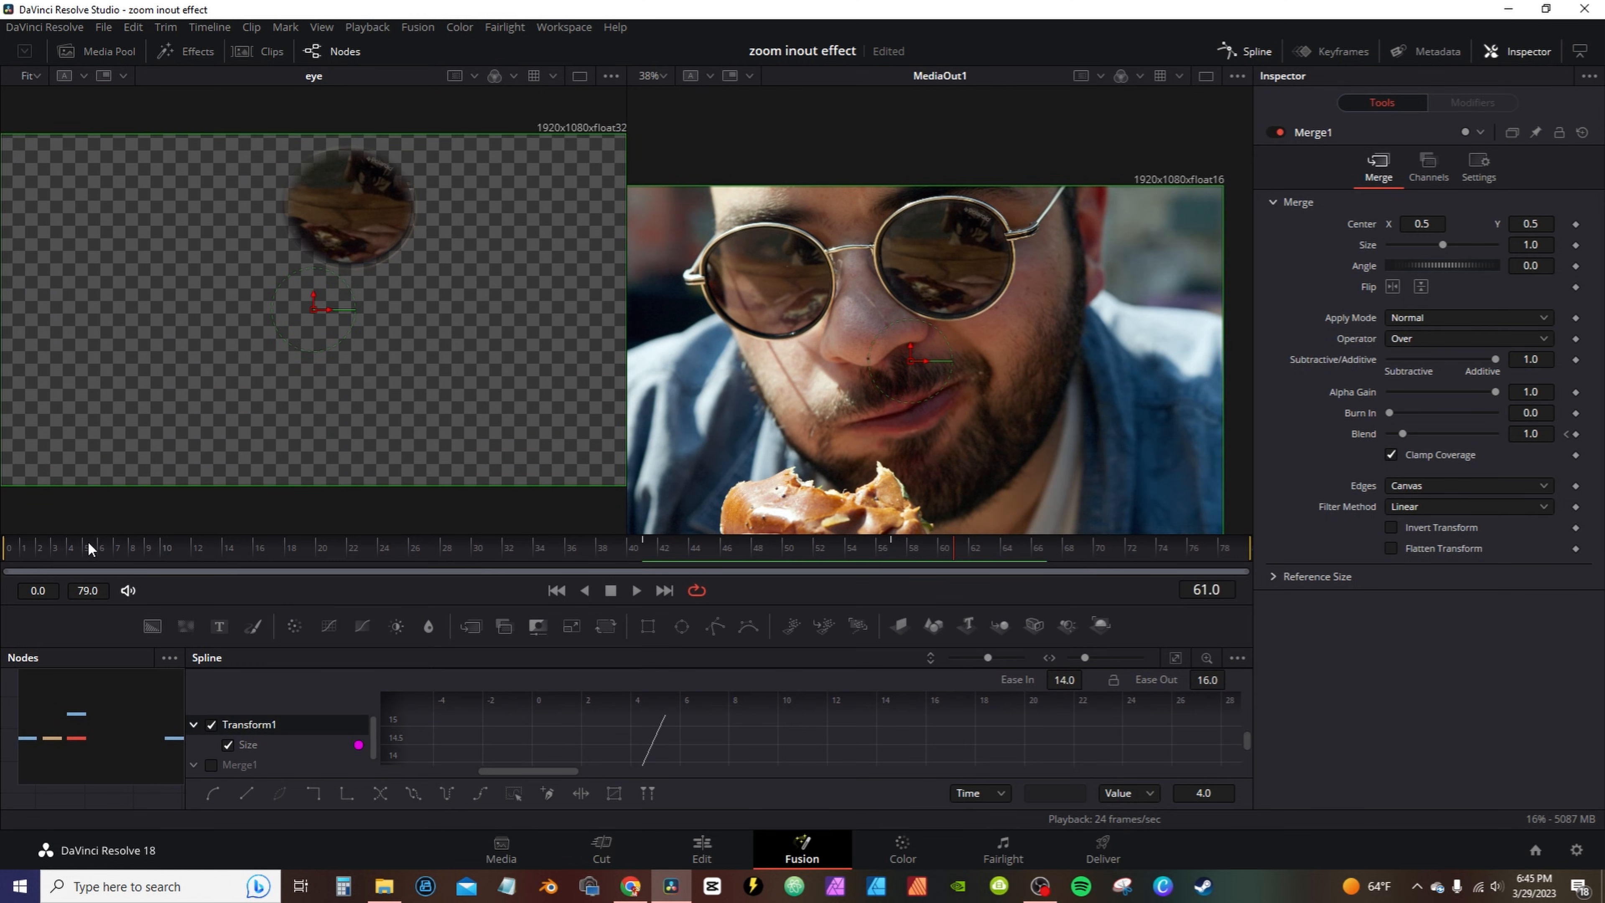
Step: Play the sunglasses zoom from frame 0 twice to check the new easing, stopping the second playback at frame 49
{"action": "left_click", "coordinate": [11, 549]}
{"action": "key", "text": "space"}
{"action": "key", "text": "space"}
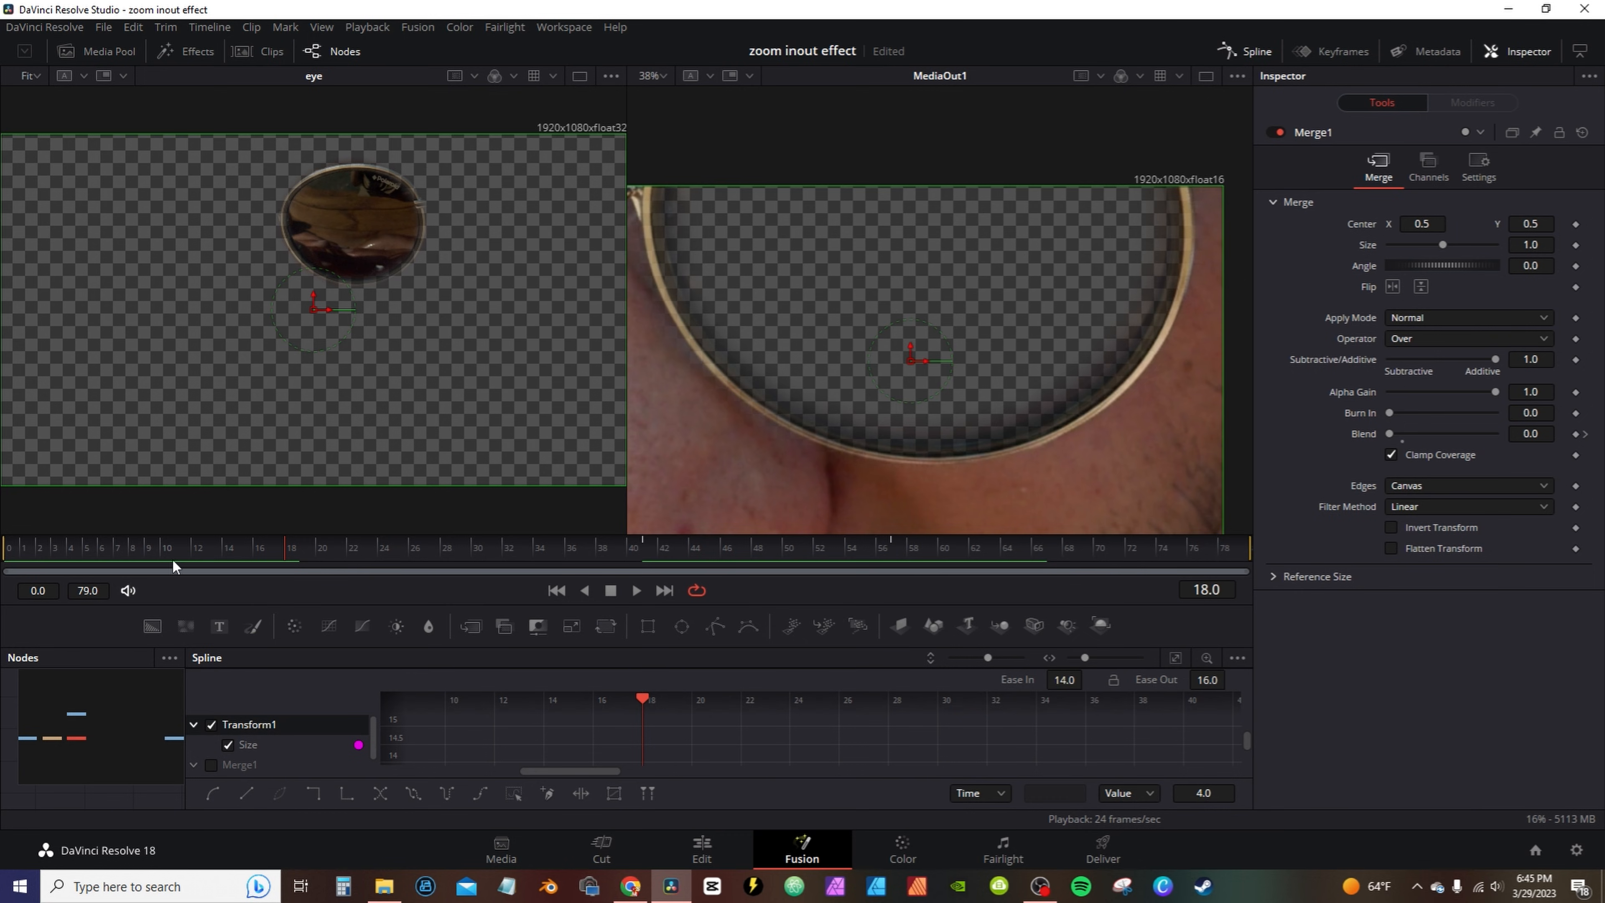
{"action": "left_click", "coordinate": [10, 554]}
{"action": "key", "text": "space"}
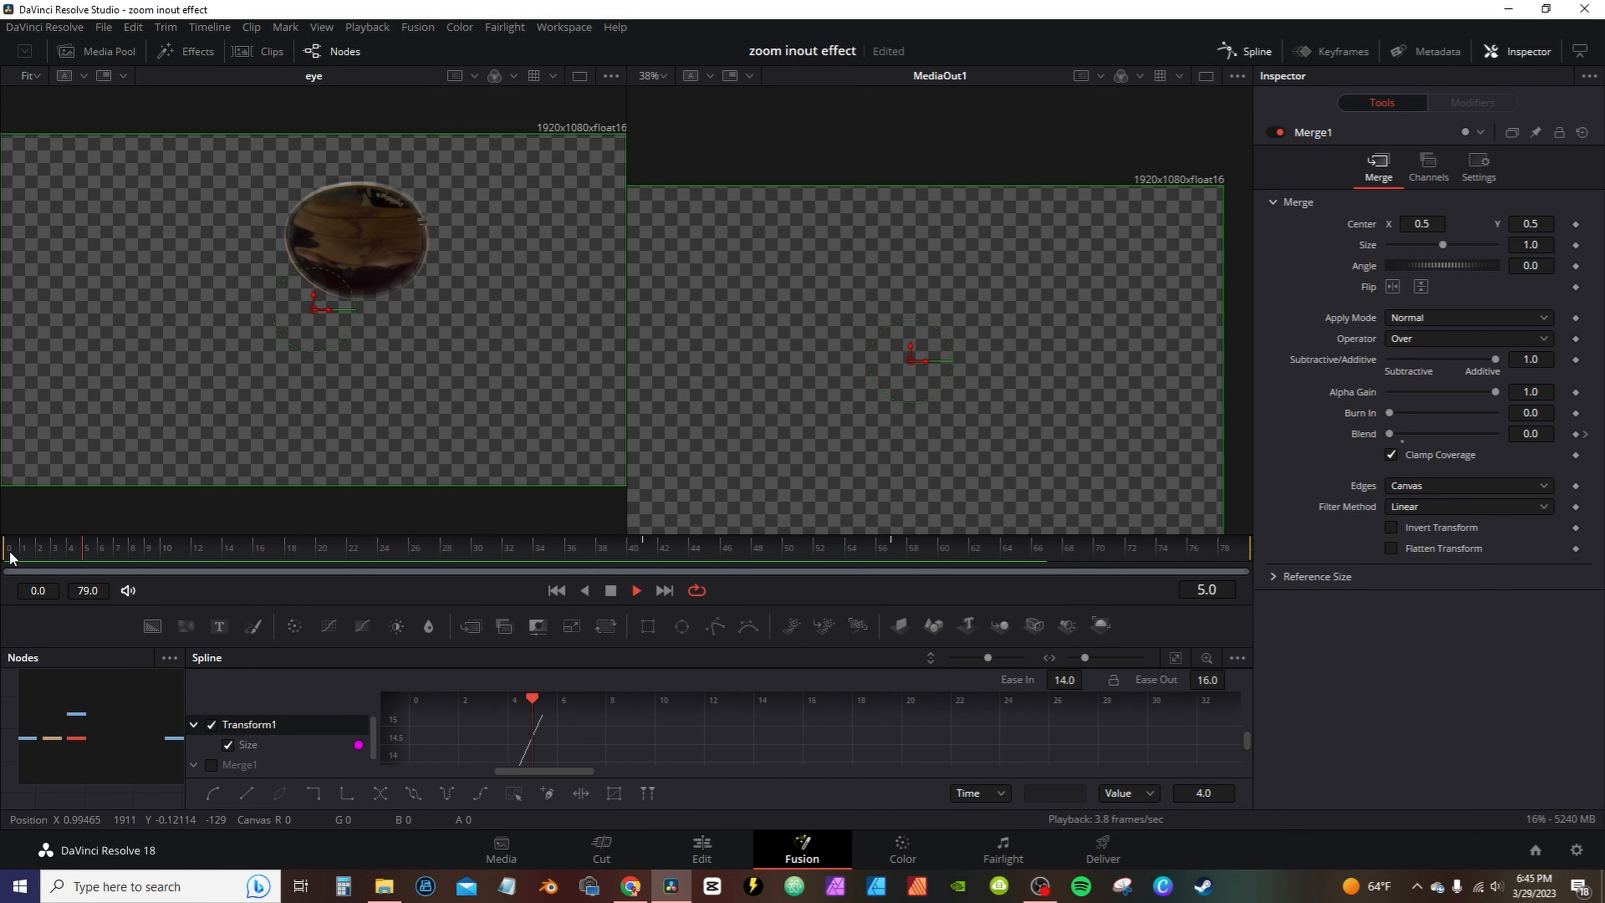
{"action": "key", "text": "space"}
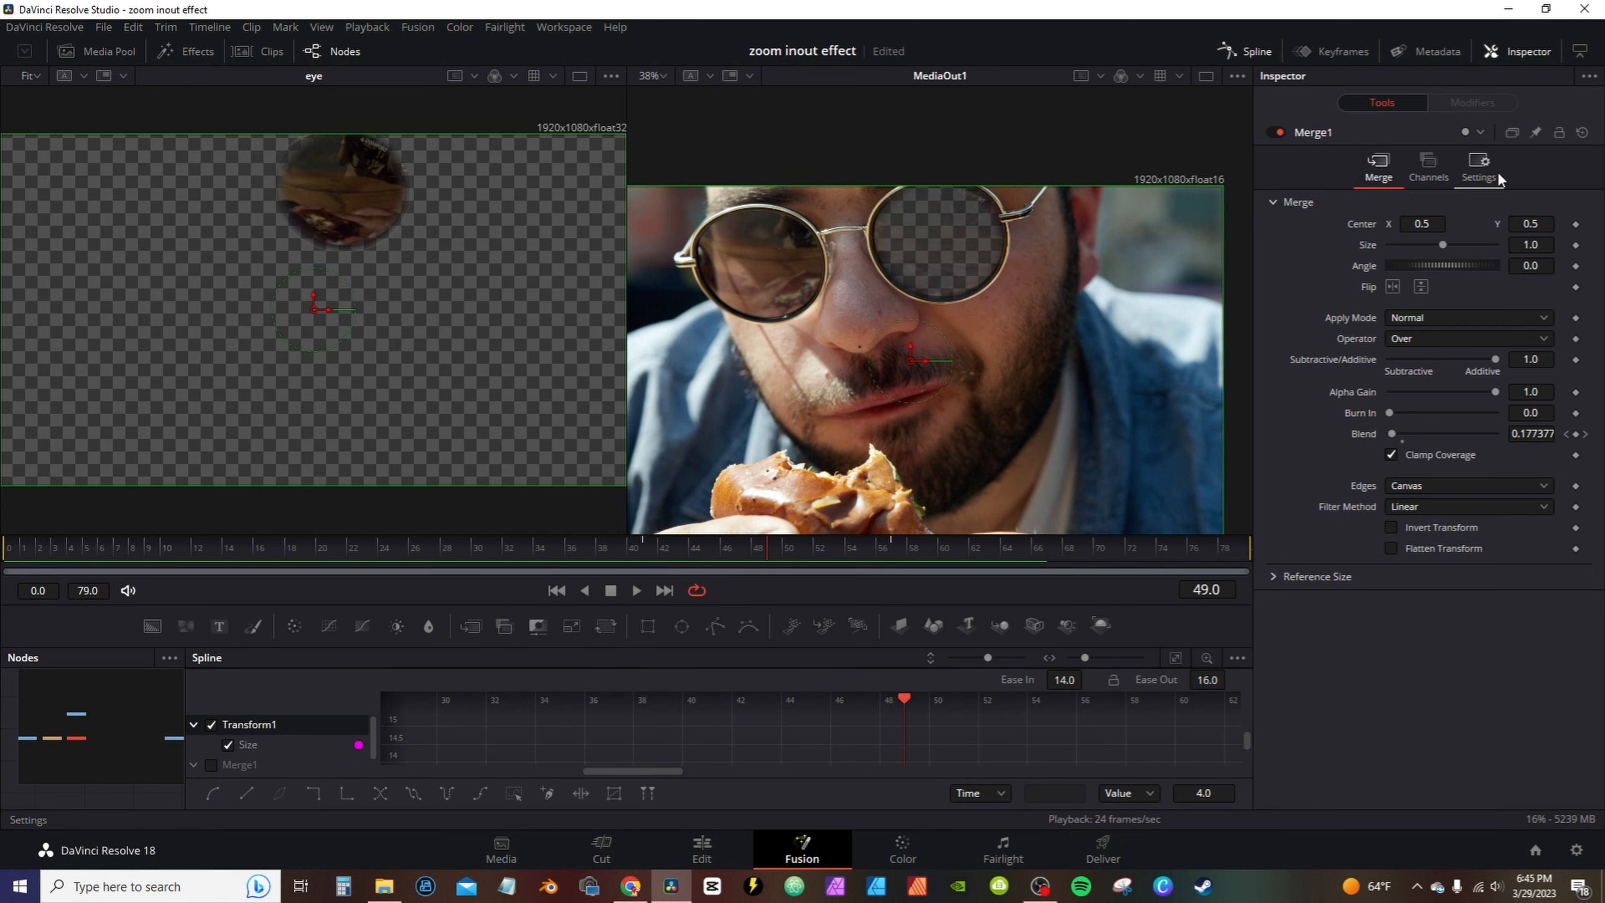
Step: Open Merge1's general settings containing the Motion Blur option
{"action": "left_click", "coordinate": [1478, 168]}
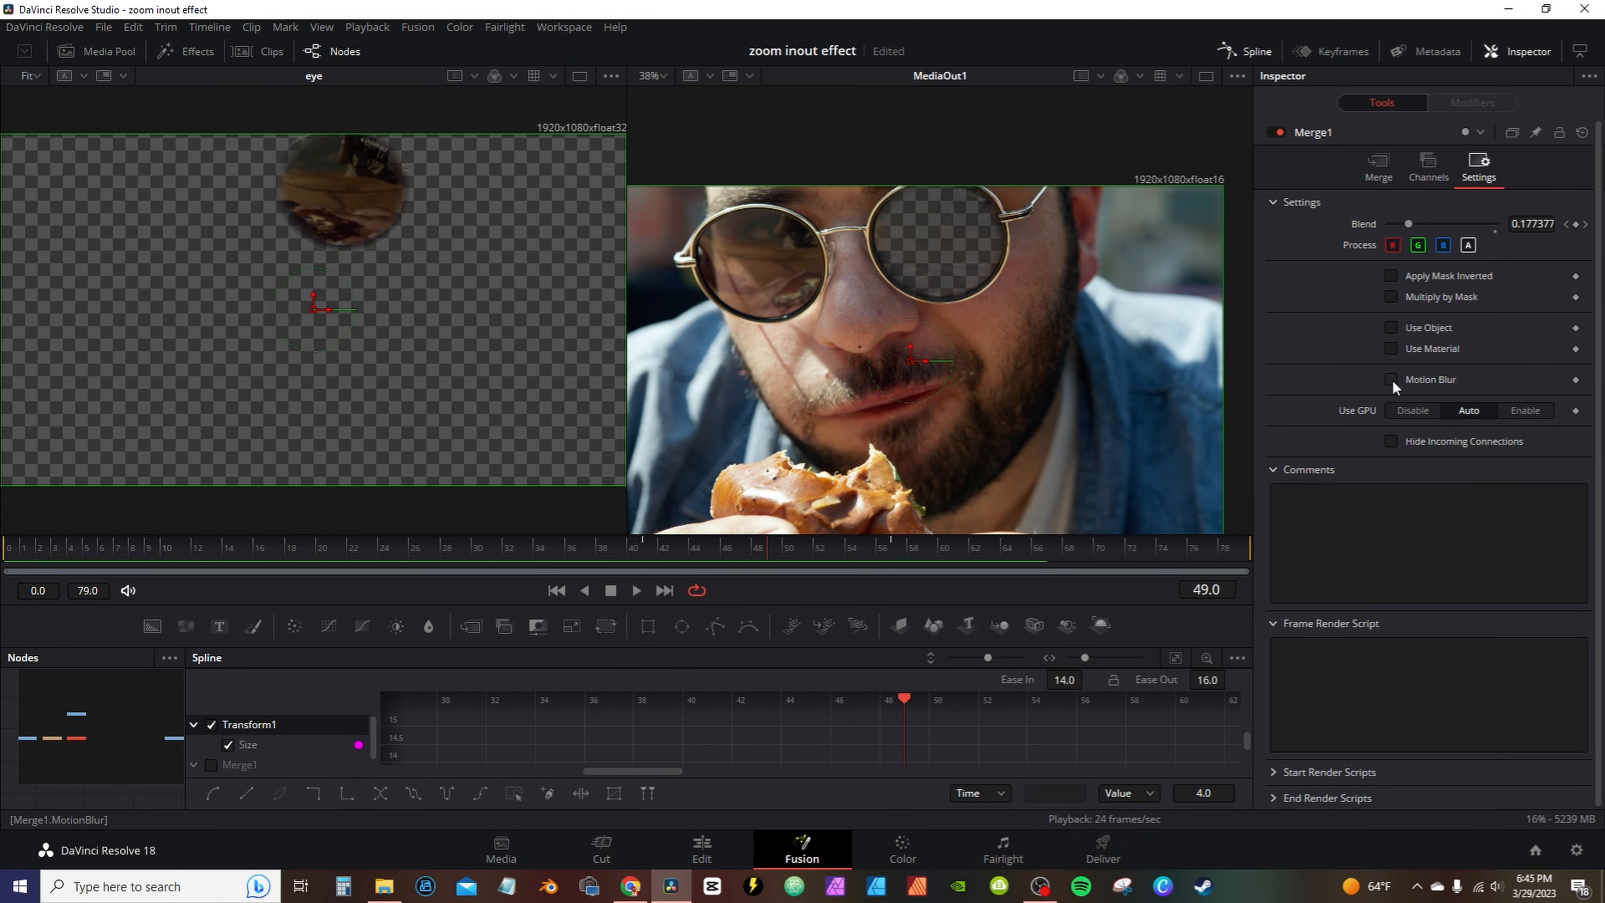